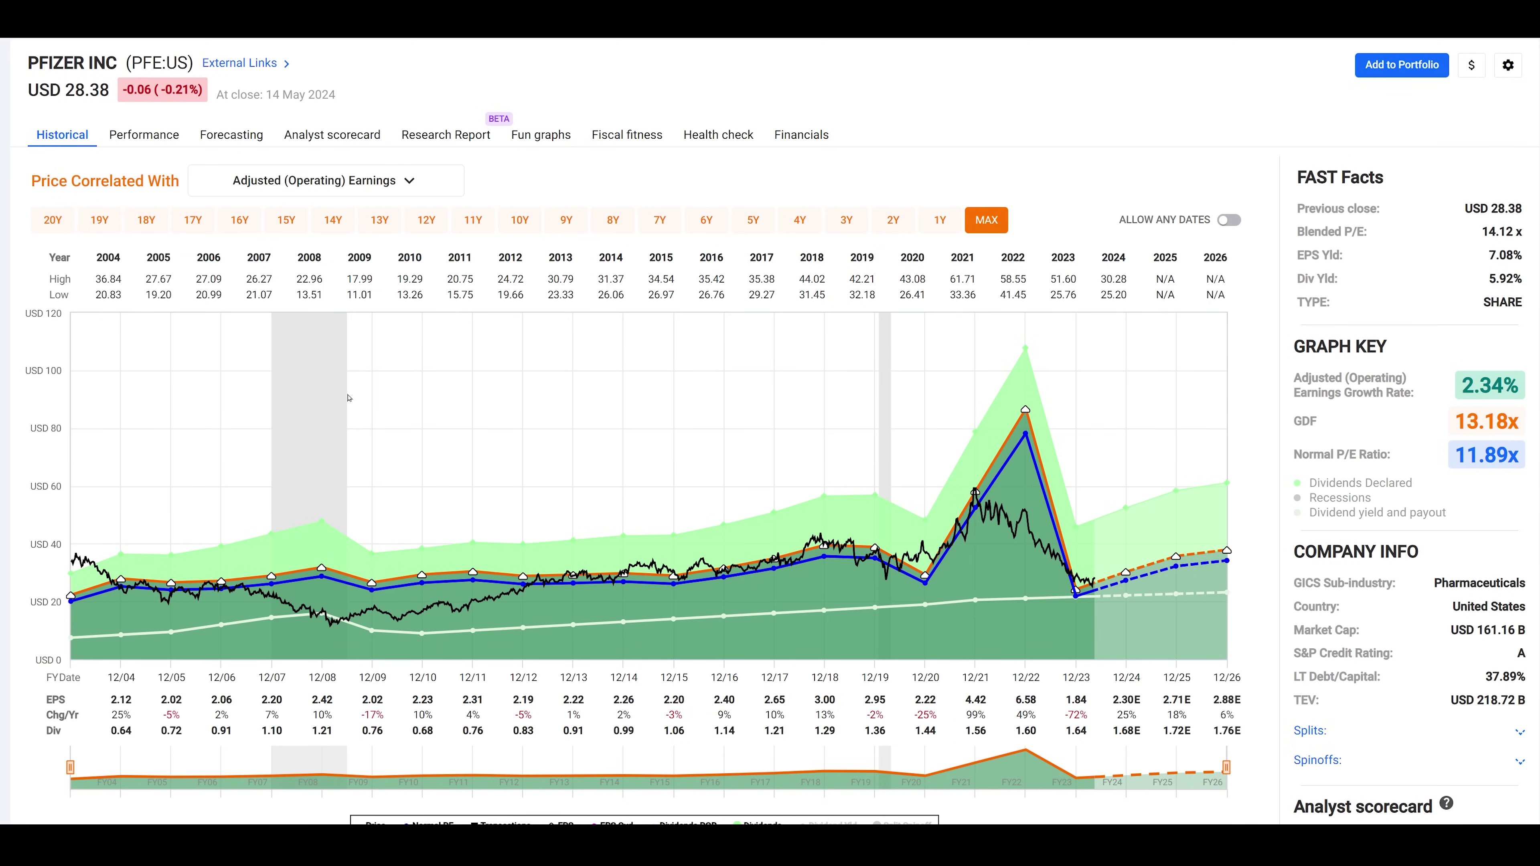
Turn off the Price and Normal P/E series in Pfizer's graph legend
{"action": "scroll", "coordinate": [344, 418], "scroll_direction": "down", "scroll_amount": 2}
{"action": "scroll", "coordinate": [313, 397], "scroll_direction": "up", "scroll_amount": 2}
{"action": "scroll", "coordinate": [142, 663], "scroll_direction": "down", "scroll_amount": 2}
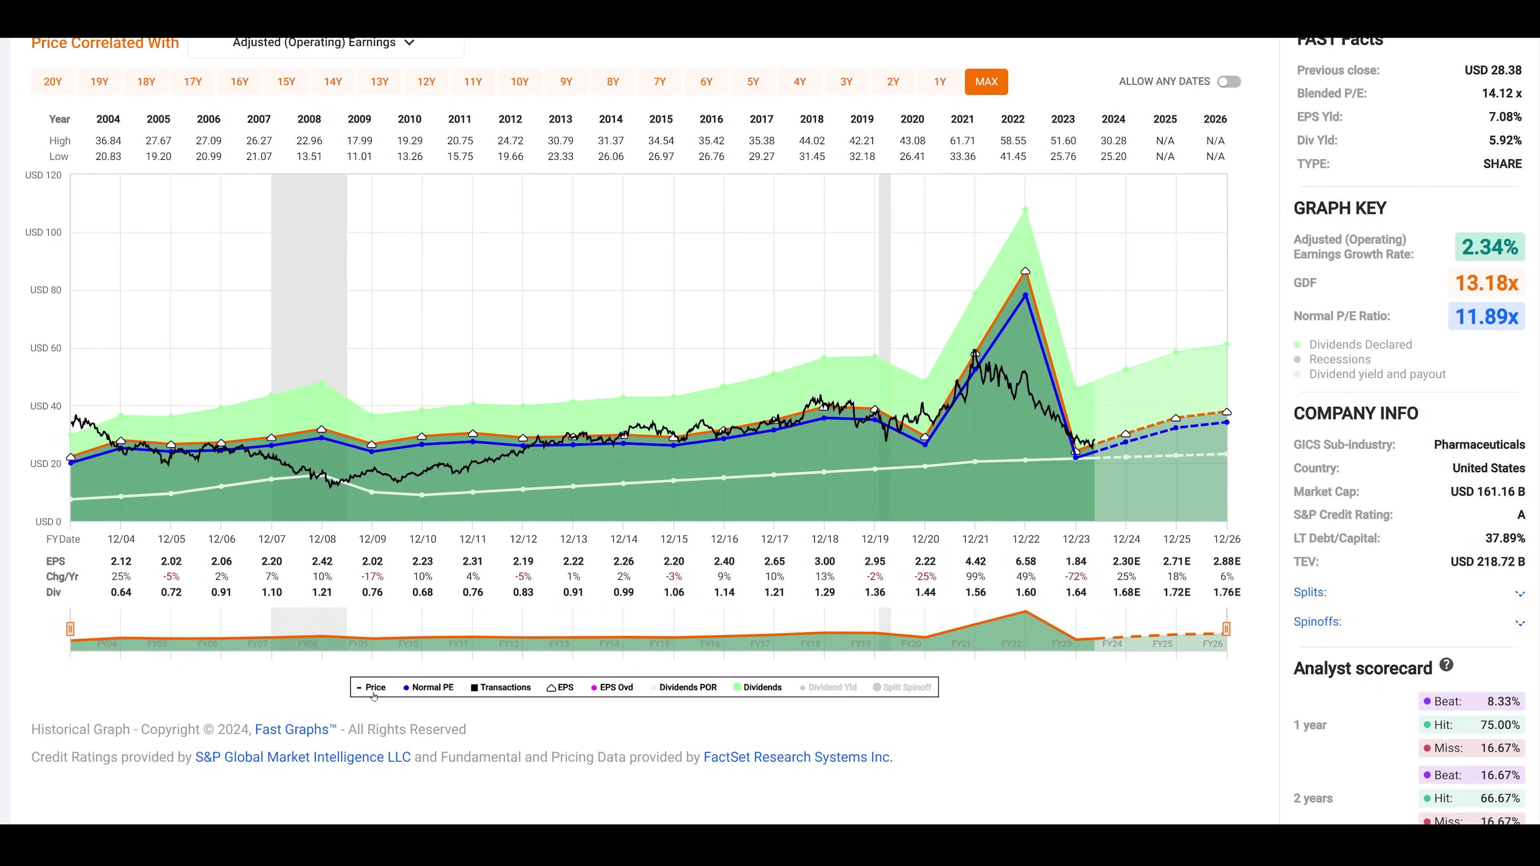
{"action": "left_click", "coordinate": [375, 689]}
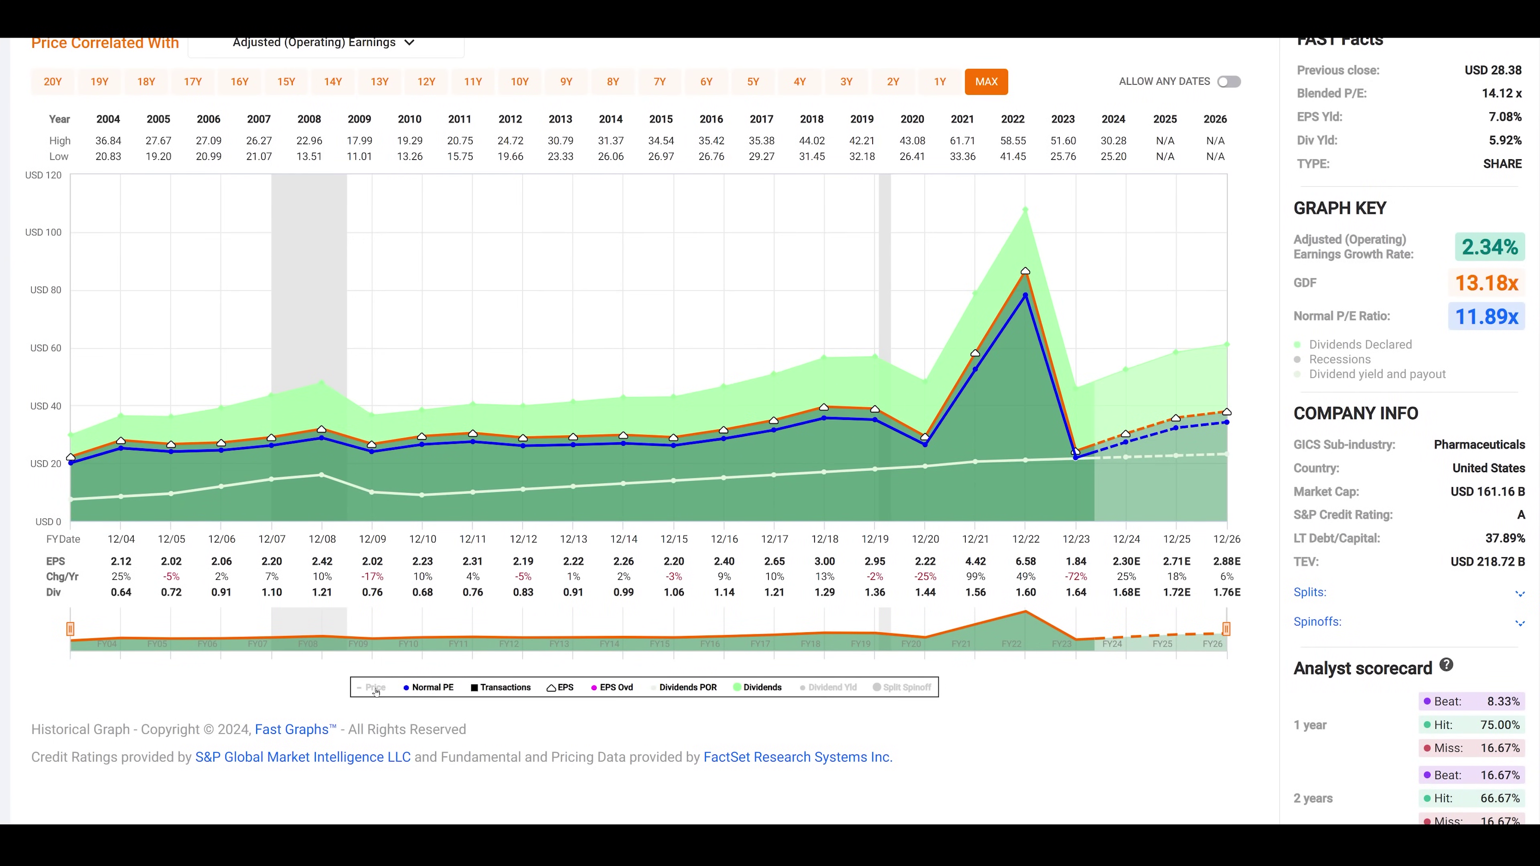
{"action": "left_click", "coordinate": [434, 684]}
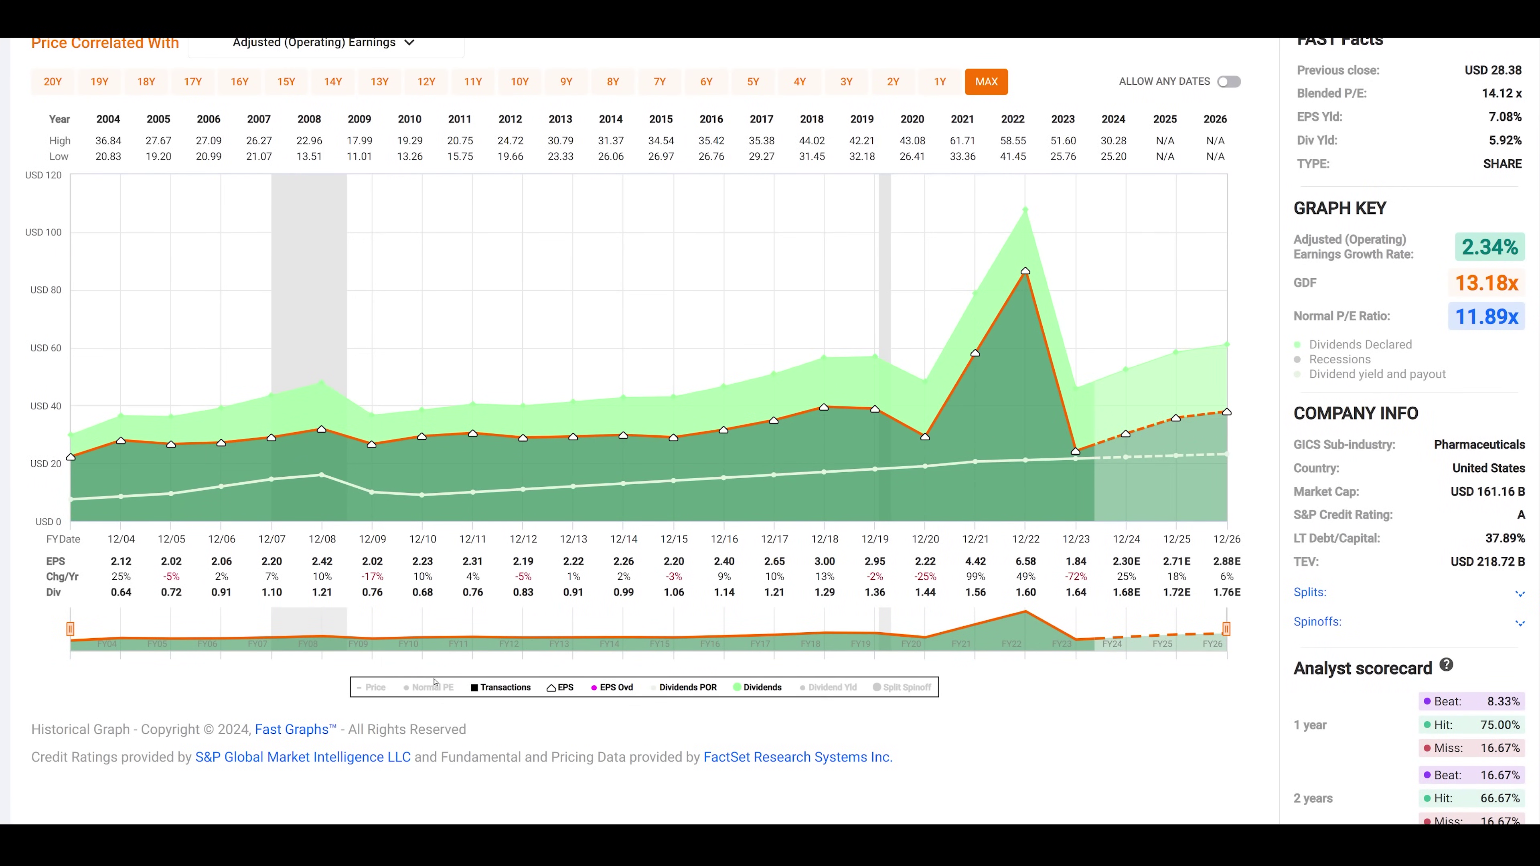
{"action": "scroll", "coordinate": [204, 726], "scroll_direction": "up", "scroll_amount": 1}
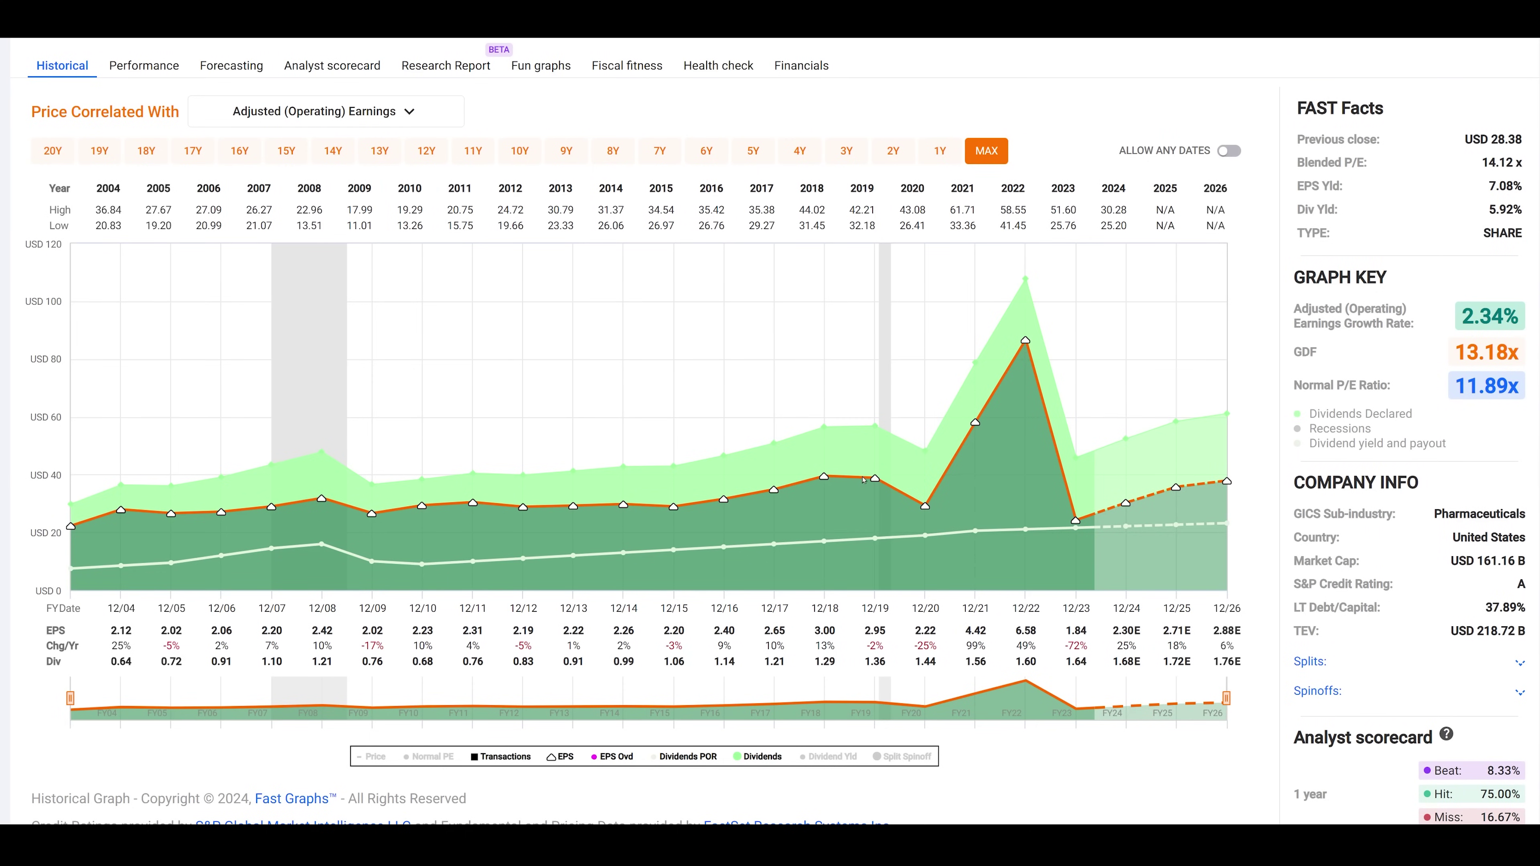
Narrow Pfizer's graph to 2004–2022, showing 7.42% earnings growth and 11.68x normal P/E
{"action": "mouse_move", "coordinate": [875, 480]}
{"action": "mouse_move", "coordinate": [1227, 482]}
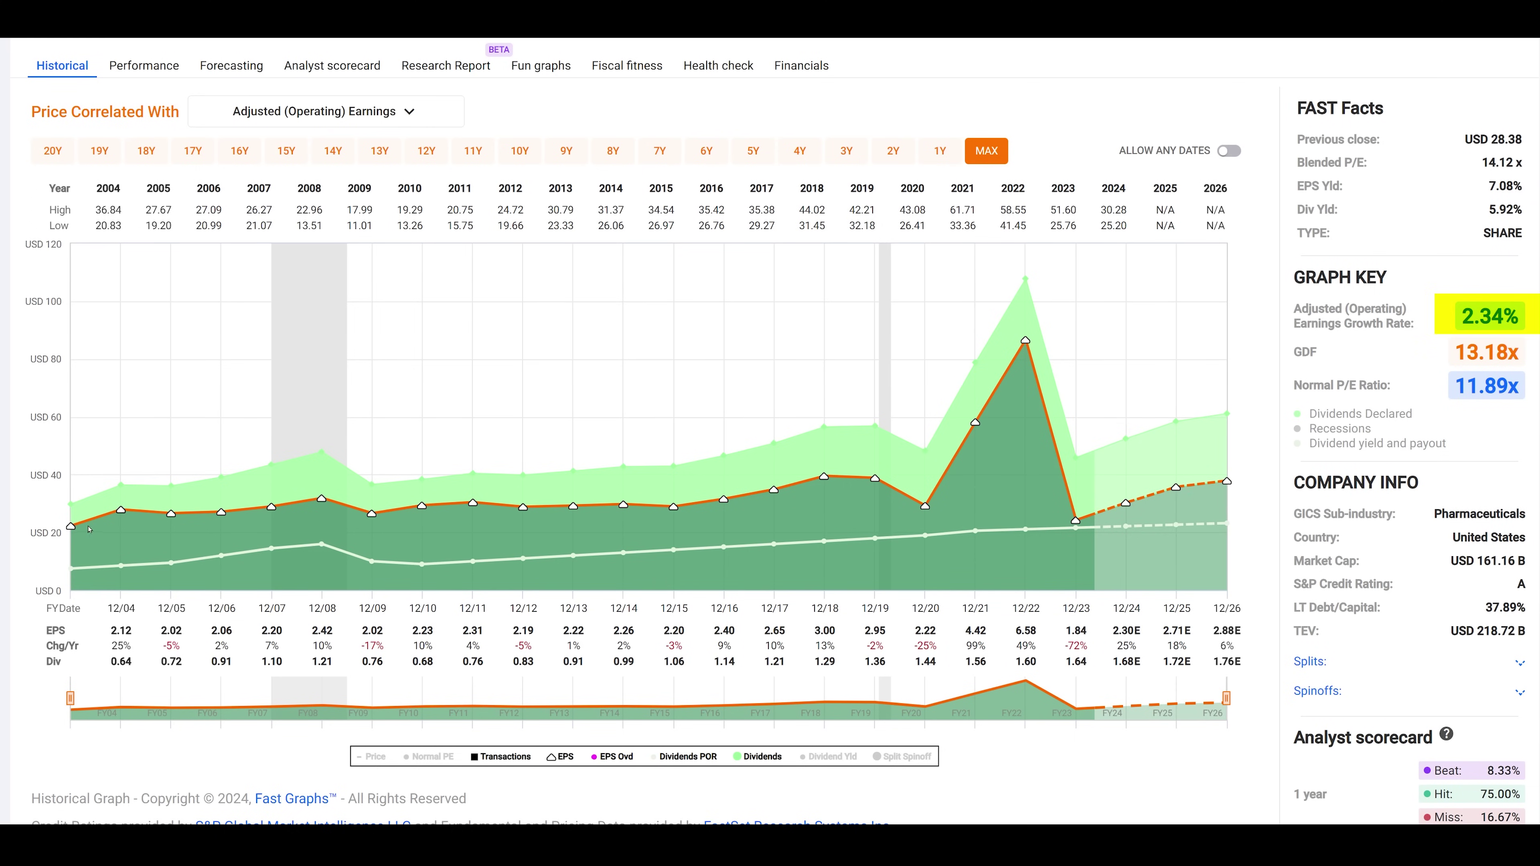
{"action": "mouse_move", "coordinate": [72, 526]}
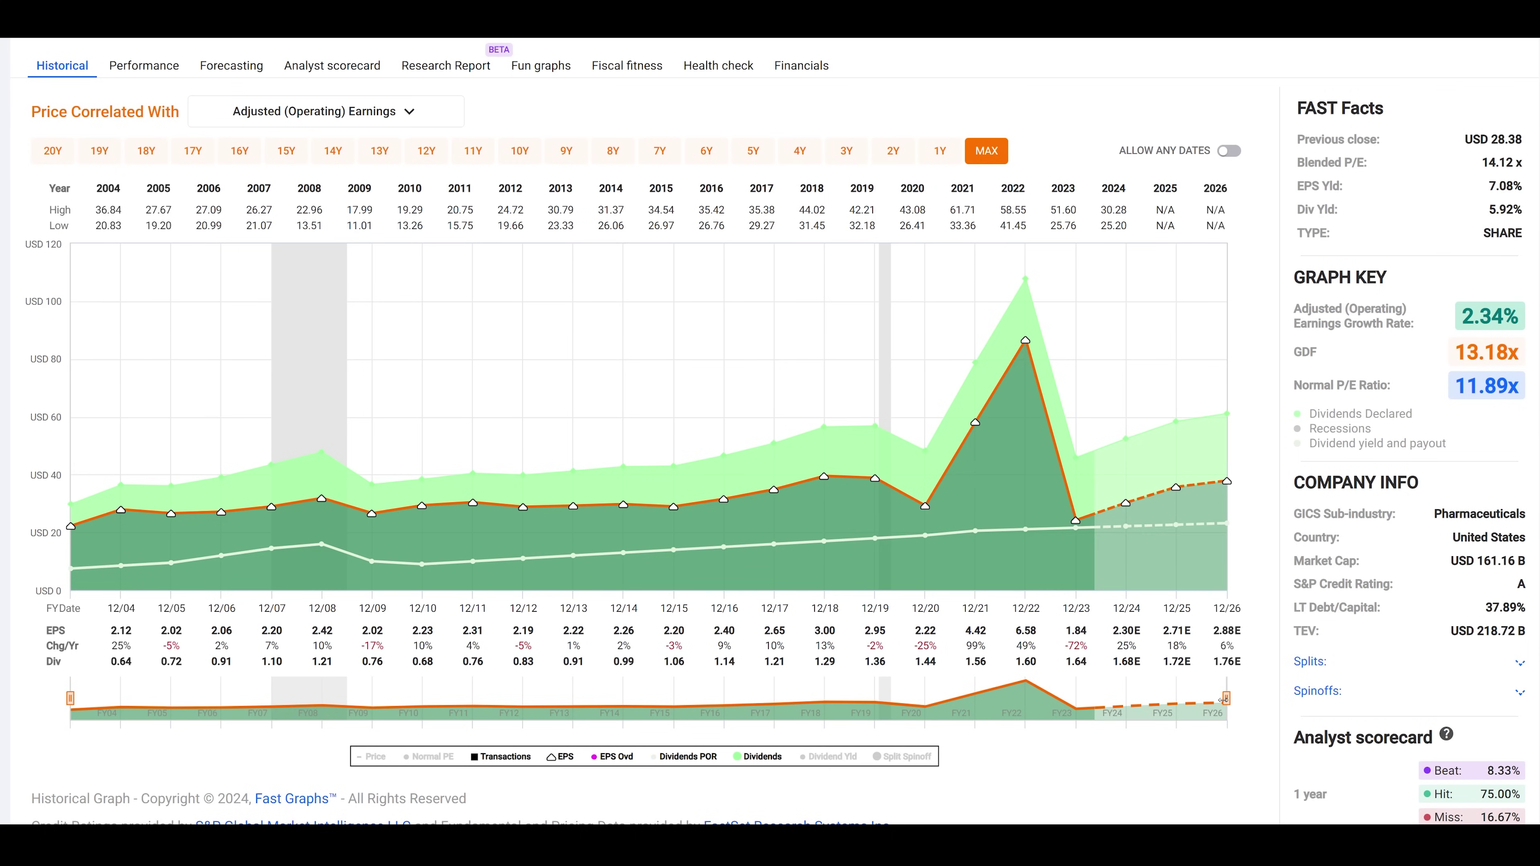
{"action": "left_click_drag", "start_coordinate": [1224, 701], "coordinate": [1024, 700]}
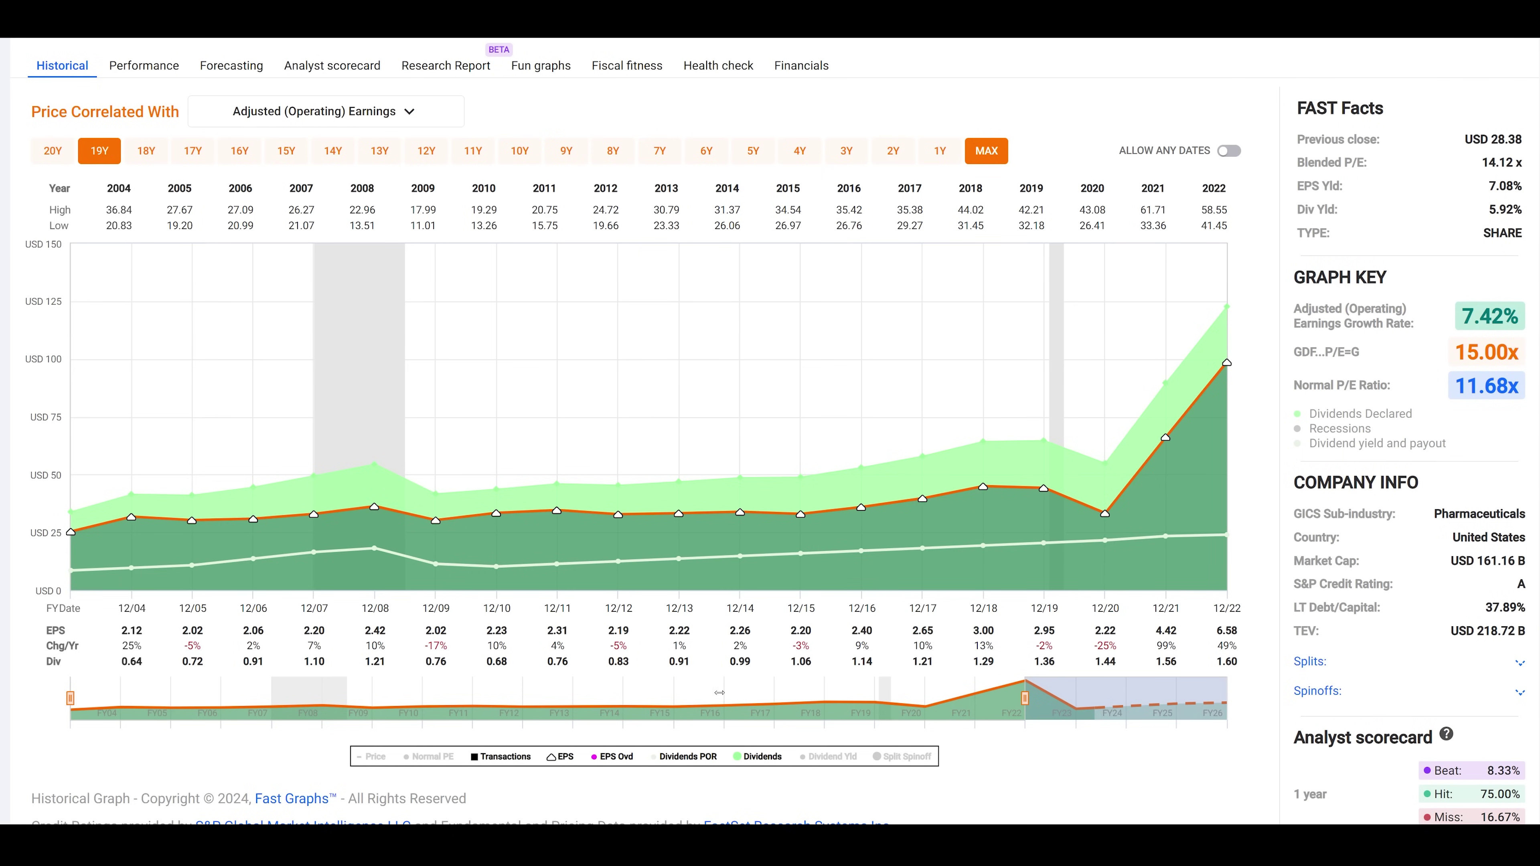
{"action": "left_click_drag", "start_coordinate": [720, 693], "coordinate": [771, 690]}
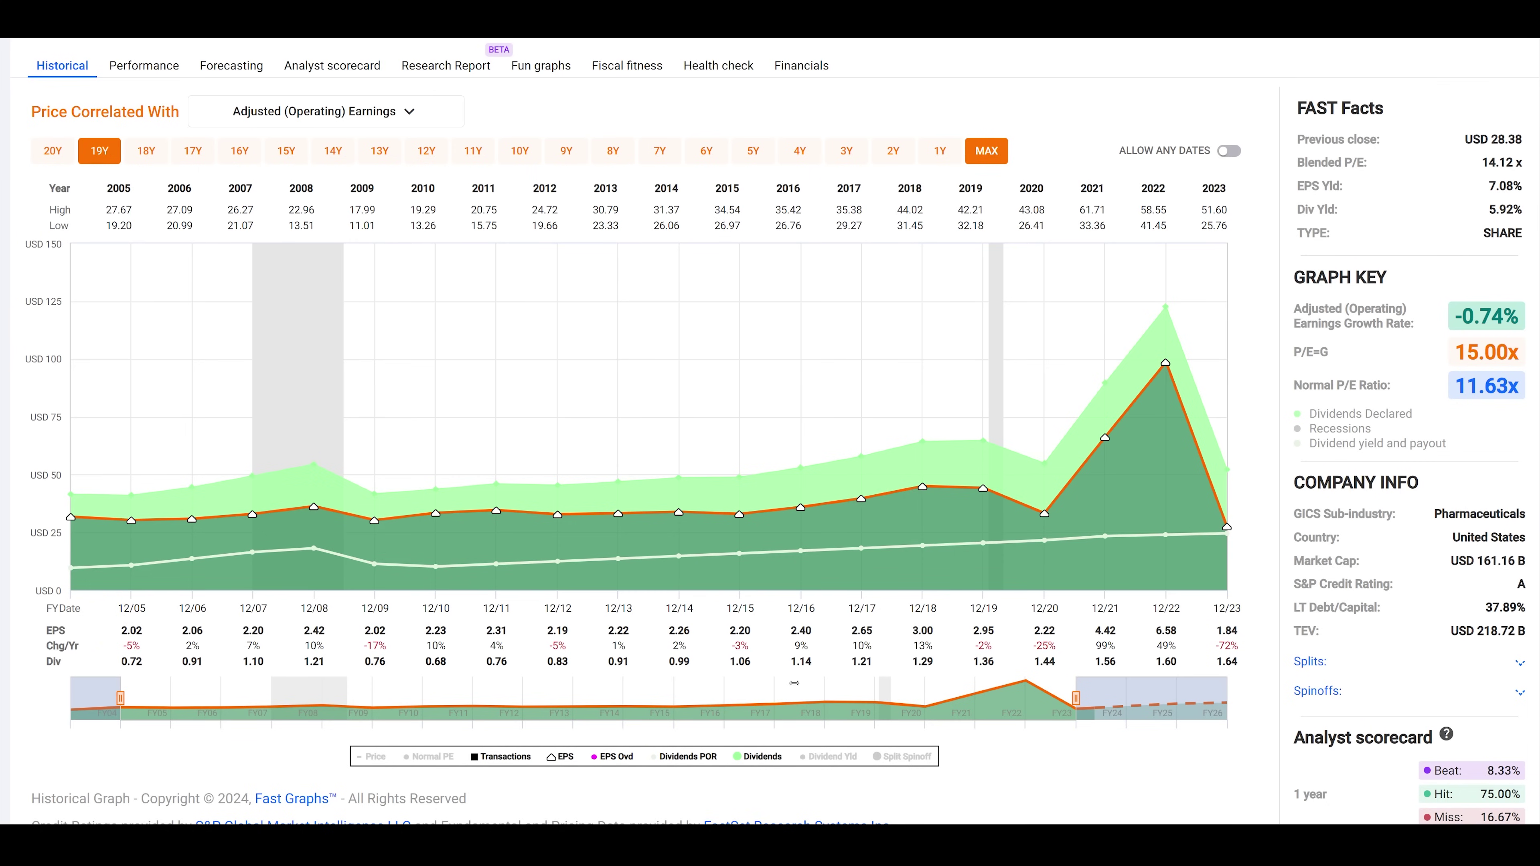
{"action": "left_click_drag", "start_coordinate": [798, 681], "coordinate": [898, 681]}
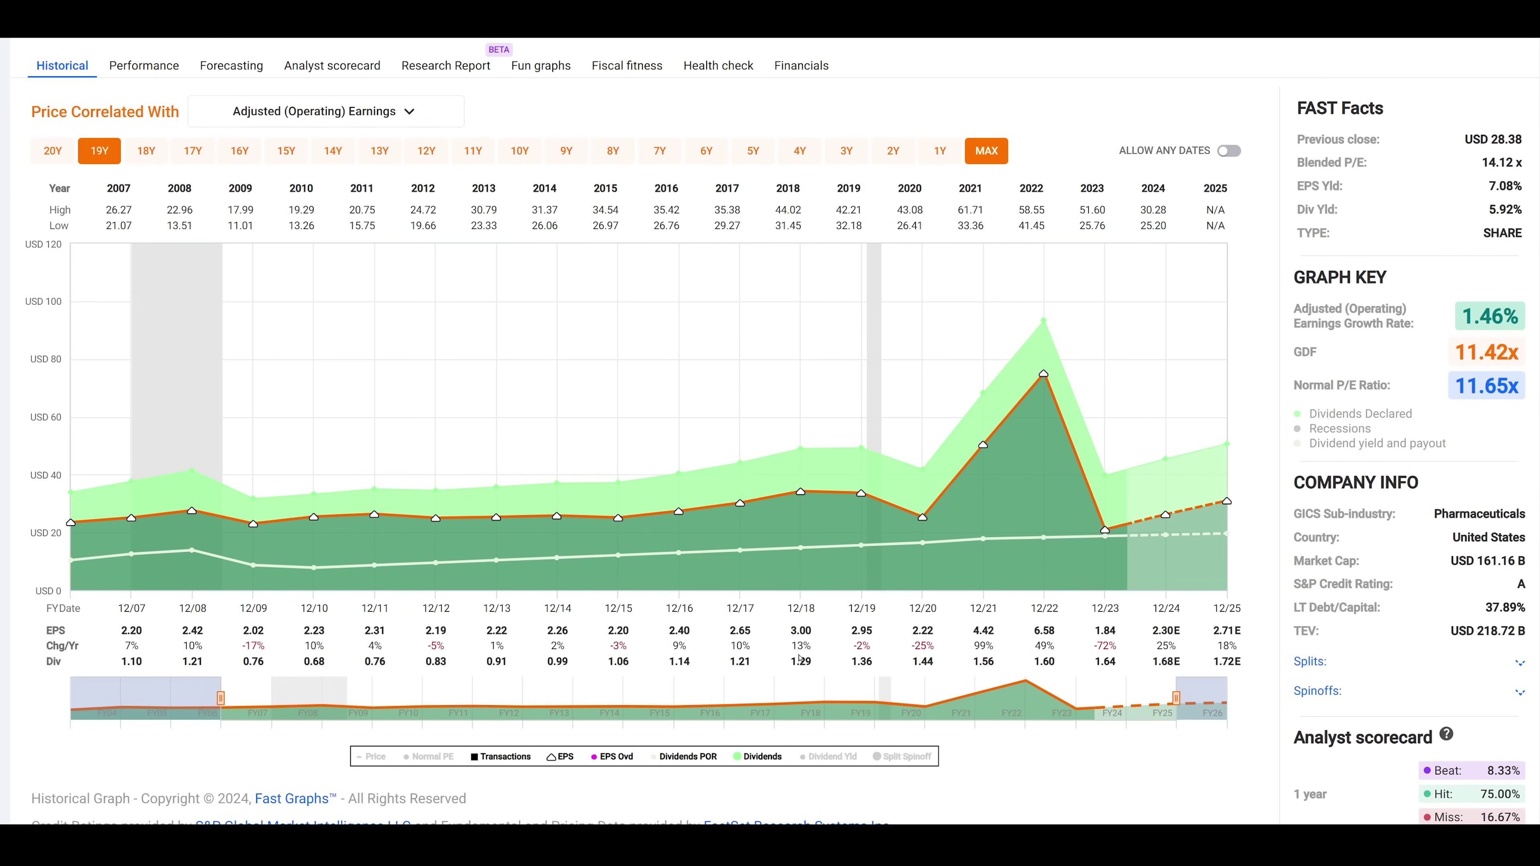
{"action": "left_click_drag", "start_coordinate": [800, 677], "coordinate": [869, 684]}
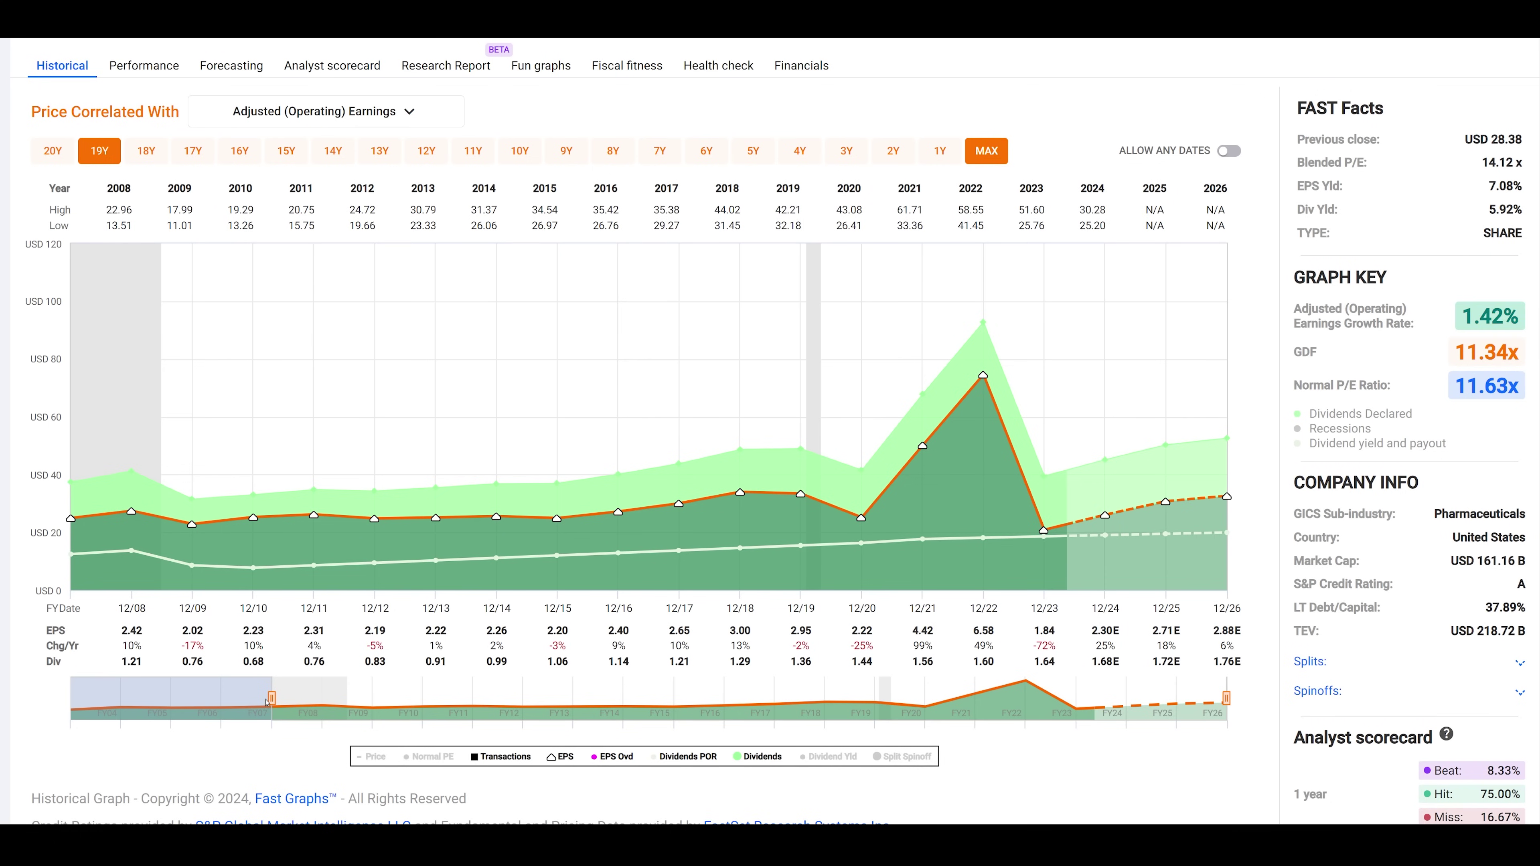
{"action": "left_click", "coordinate": [984, 153]}
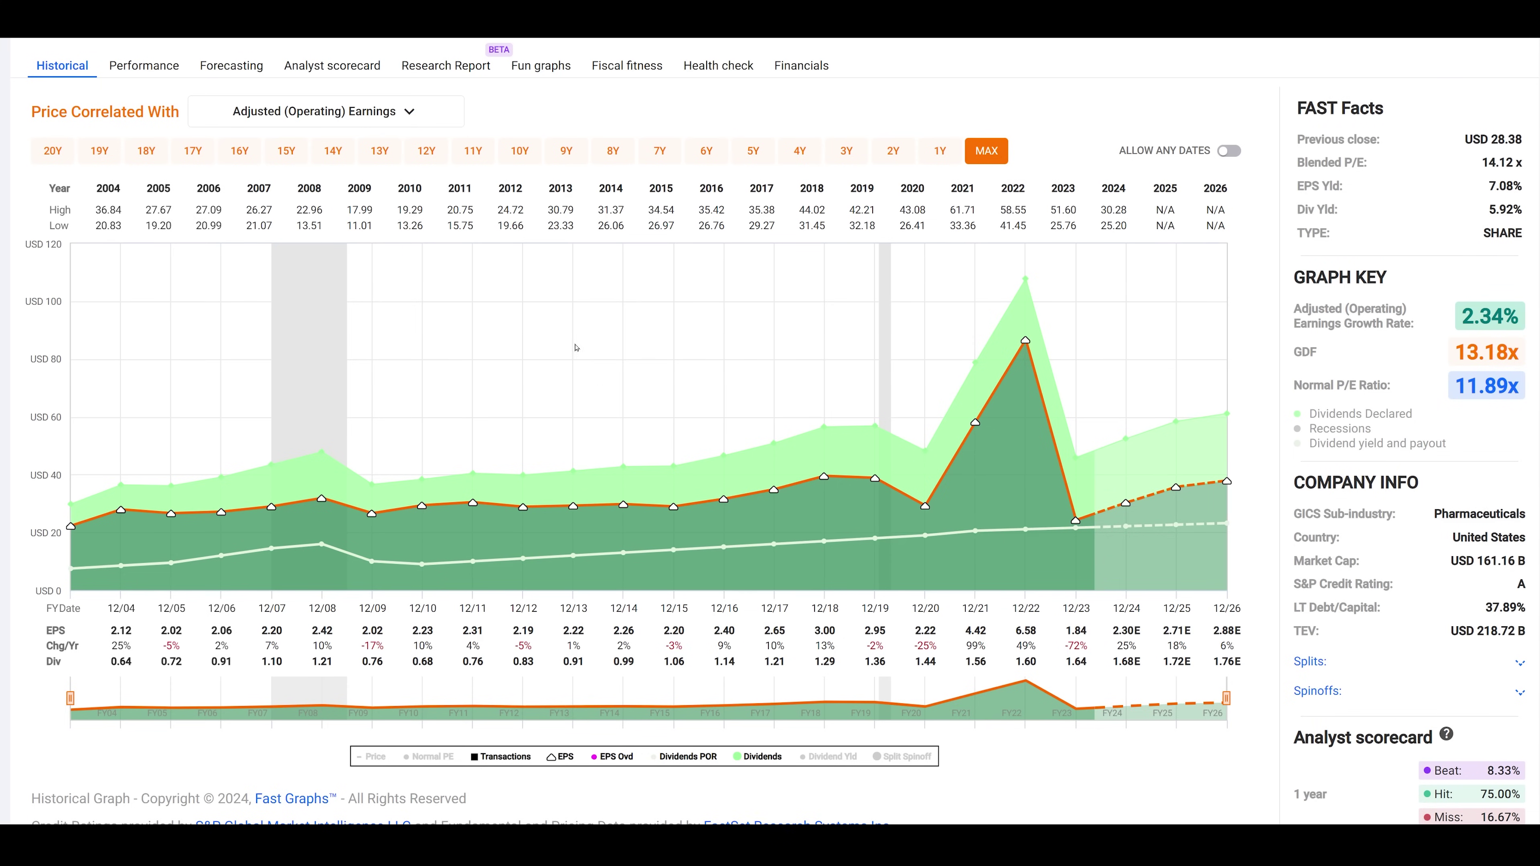
{"action": "scroll", "coordinate": [576, 348], "scroll_direction": "up", "scroll_amount": 1}
Cut Pfizer's graph at 2022, slide it to 2008–2026 (1.42% growth), and restore the price line
{"action": "scroll", "coordinate": [547, 399], "scroll_direction": "down", "scroll_amount": 1}
{"action": "left_click_drag", "start_coordinate": [1227, 699], "coordinate": [1025, 713]}
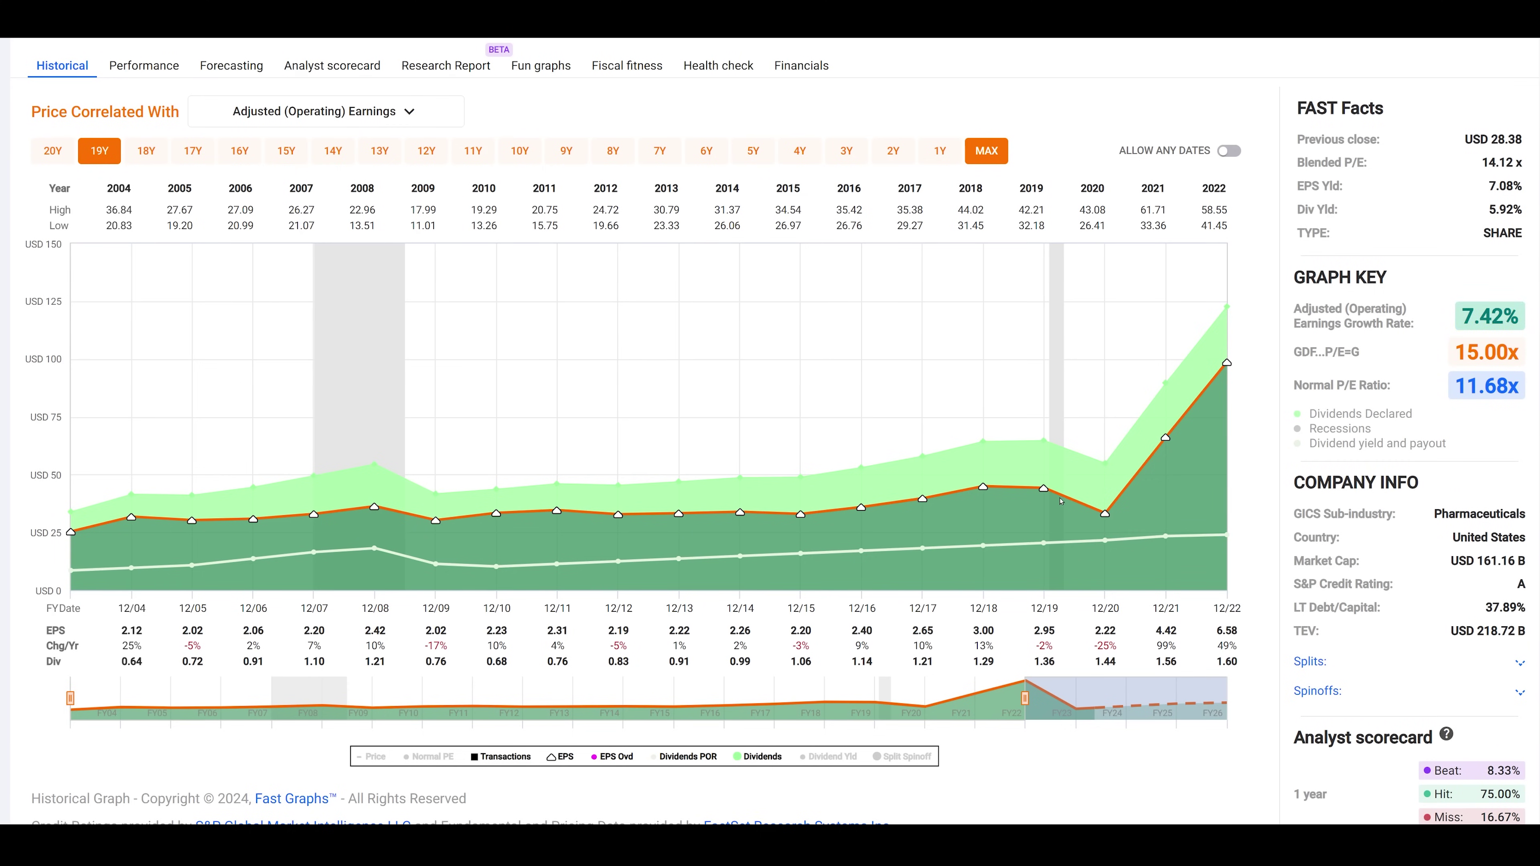
{"action": "mouse_move", "coordinate": [985, 488]}
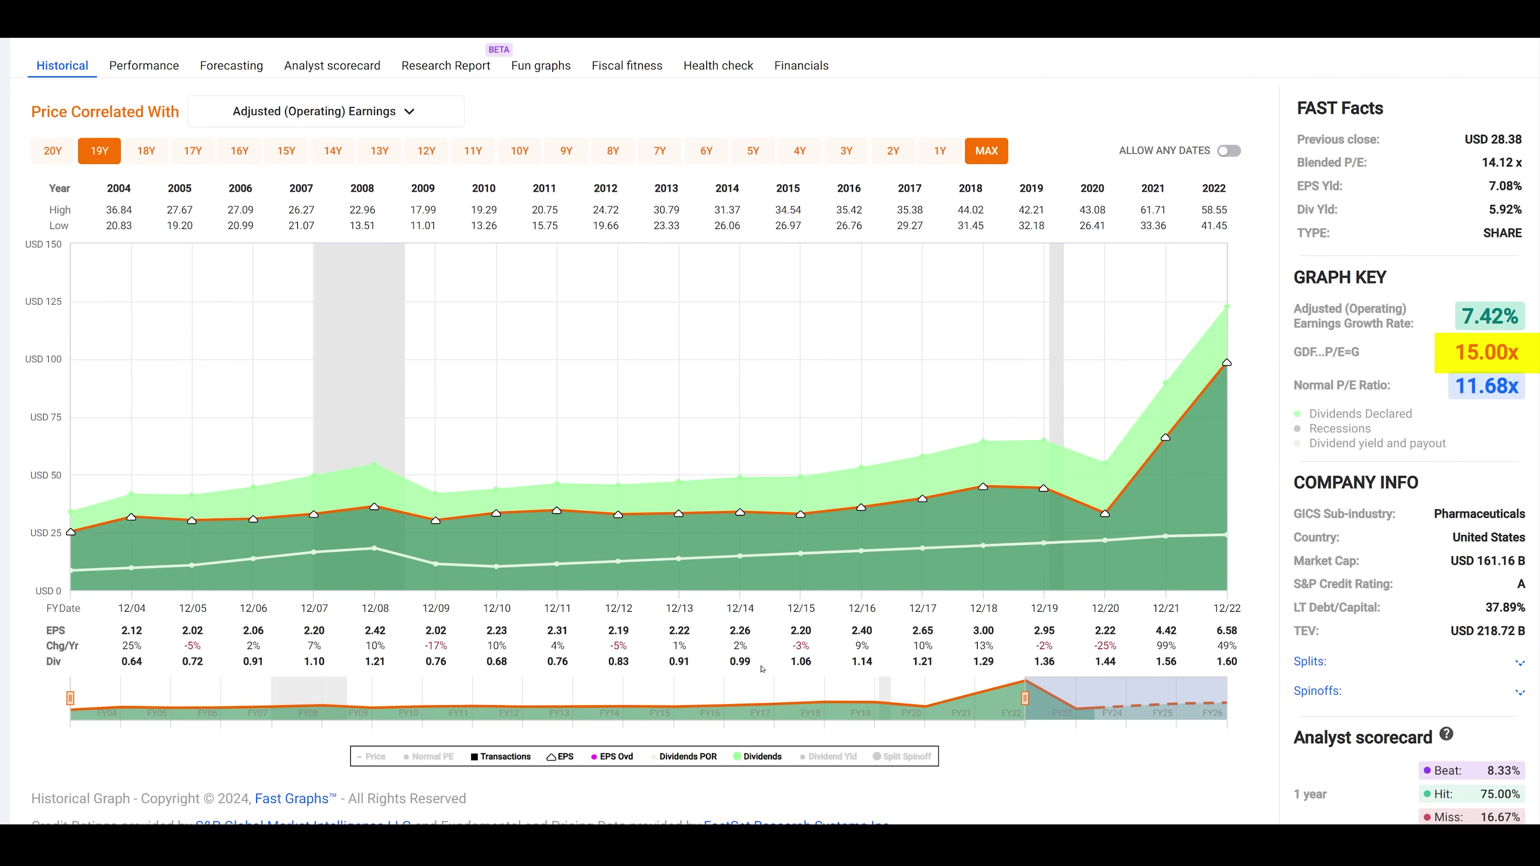
{"action": "left_click_drag", "start_coordinate": [787, 678], "coordinate": [987, 677]}
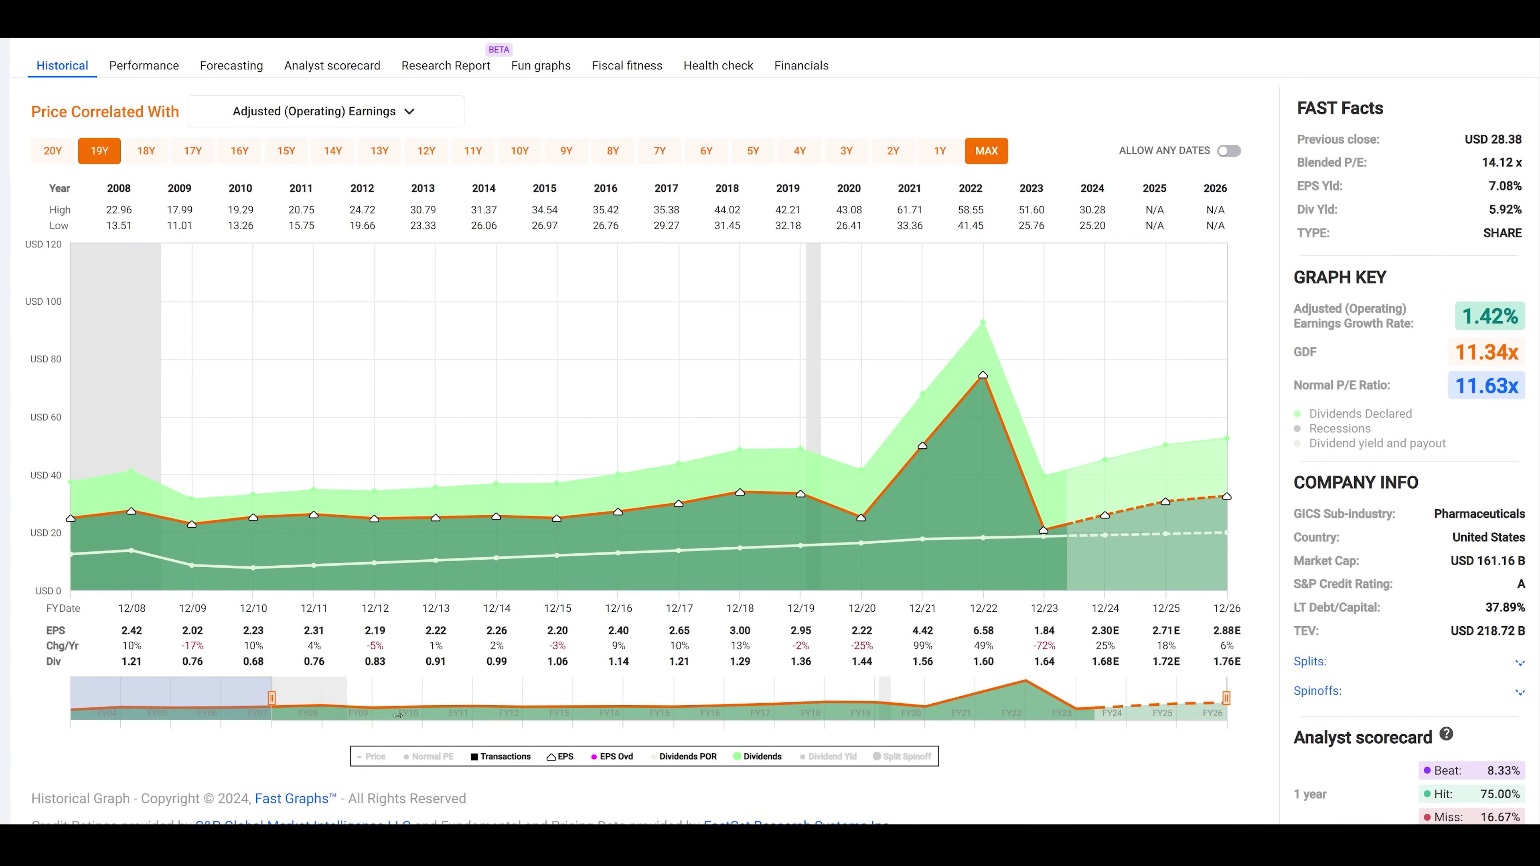
{"action": "left_click", "coordinate": [372, 756]}
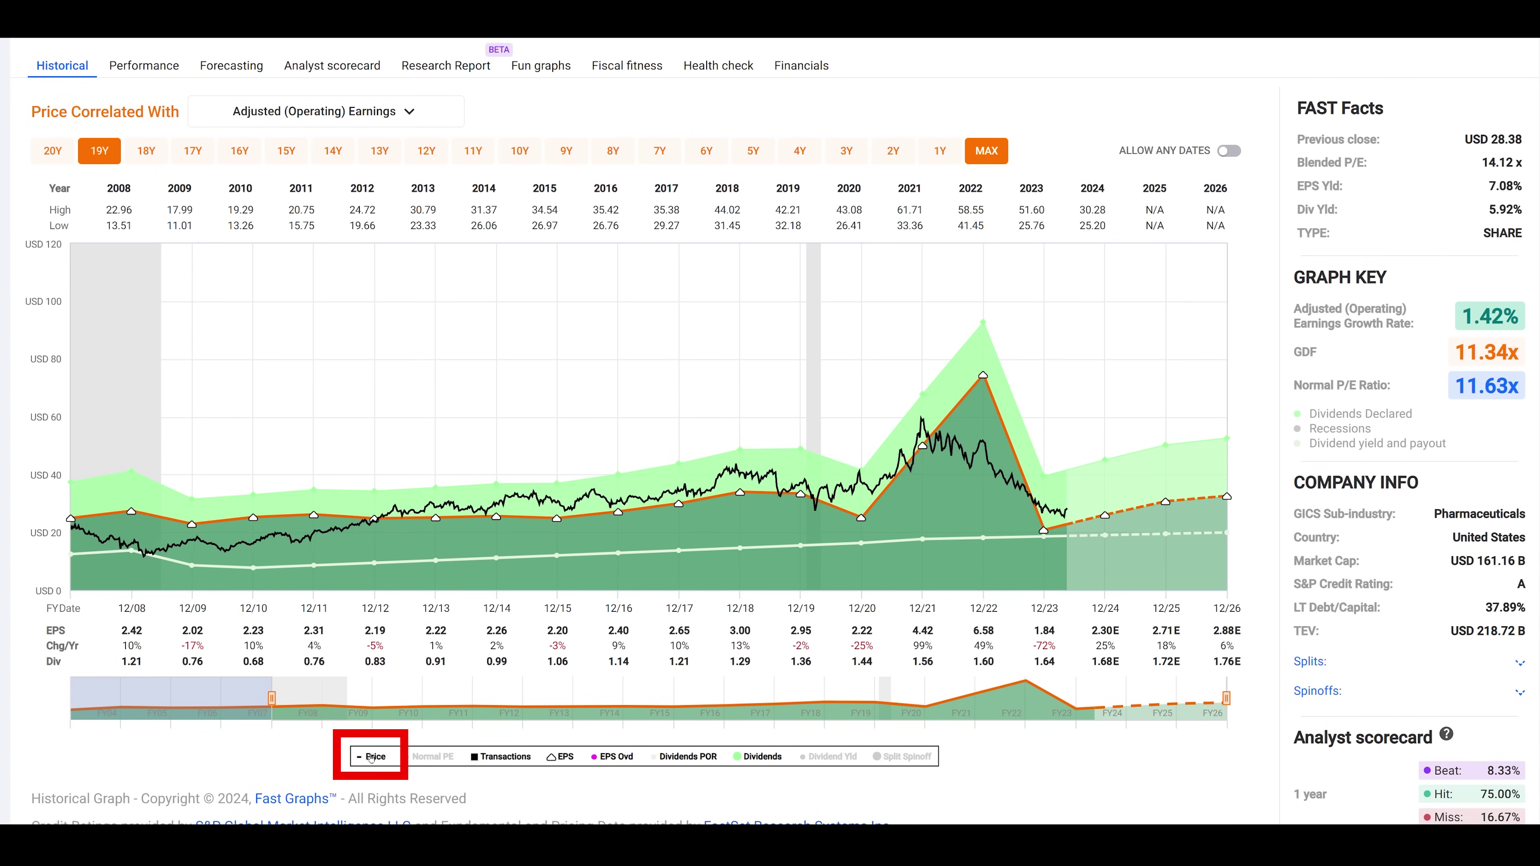
Show Pfizer's MAX 2004–2026 range: 2.34% earnings growth, 13.18x GDF, 11.89x normal P/E
{"action": "left_click", "coordinate": [988, 154]}
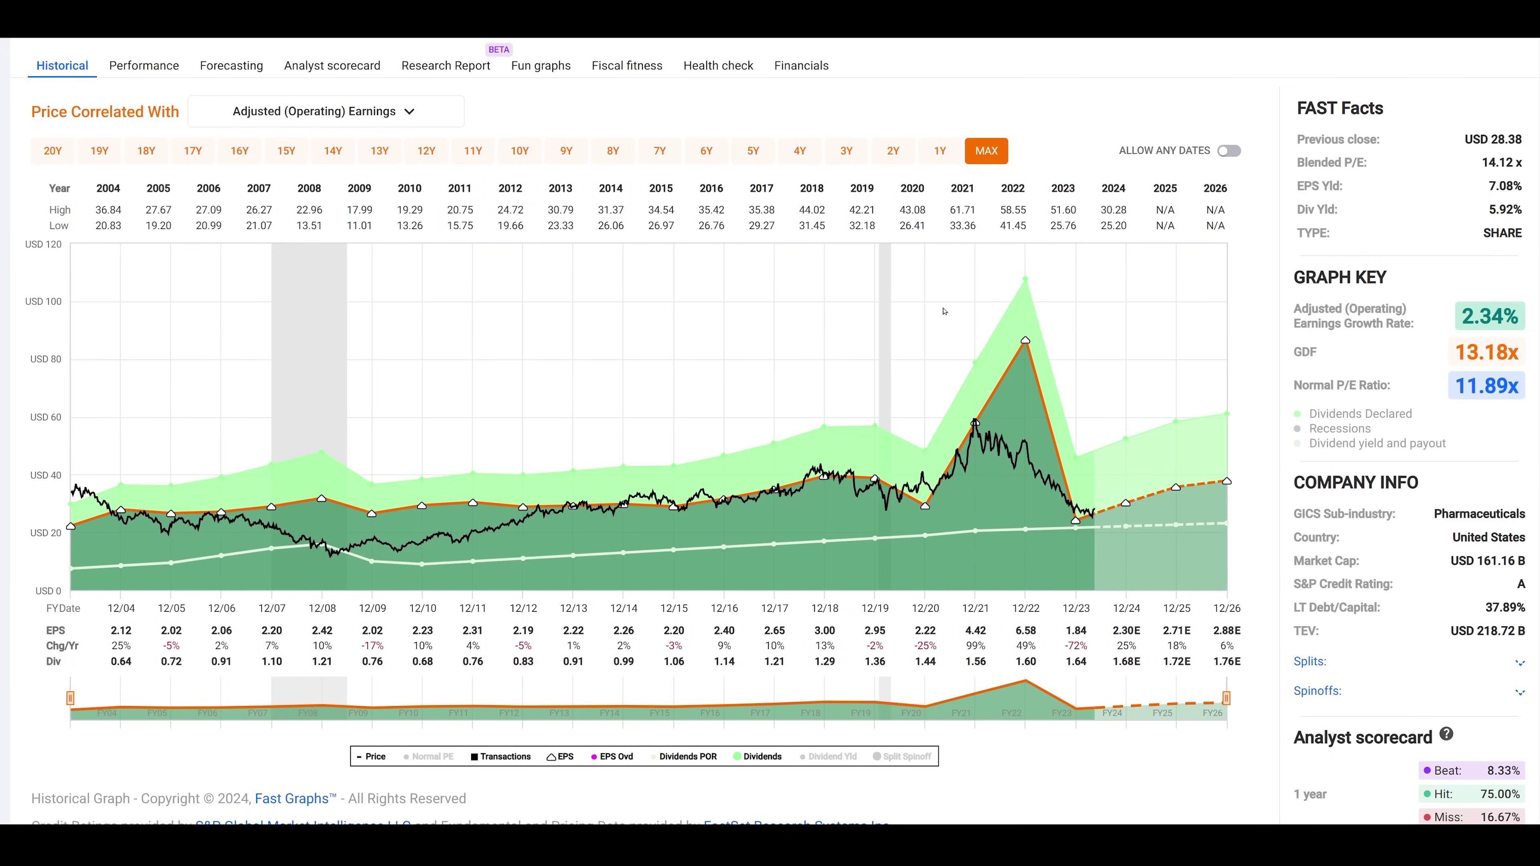
{"action": "mouse_move", "coordinate": [77, 494]}
{"action": "mouse_move", "coordinate": [73, 532]}
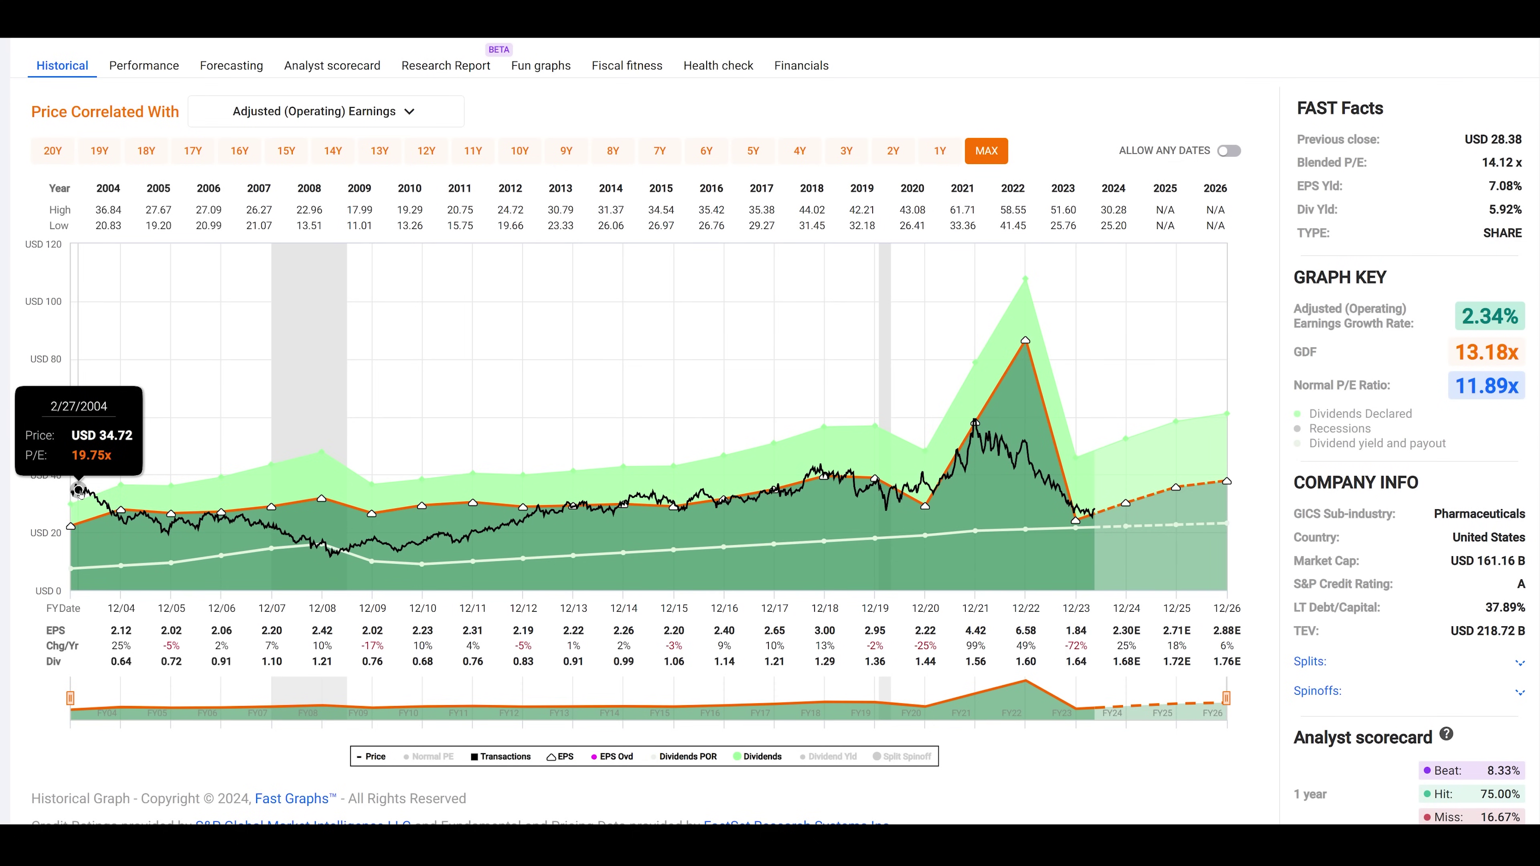
{"action": "left_click", "coordinate": [79, 491]}
{"action": "mouse_move", "coordinate": [459, 546]}
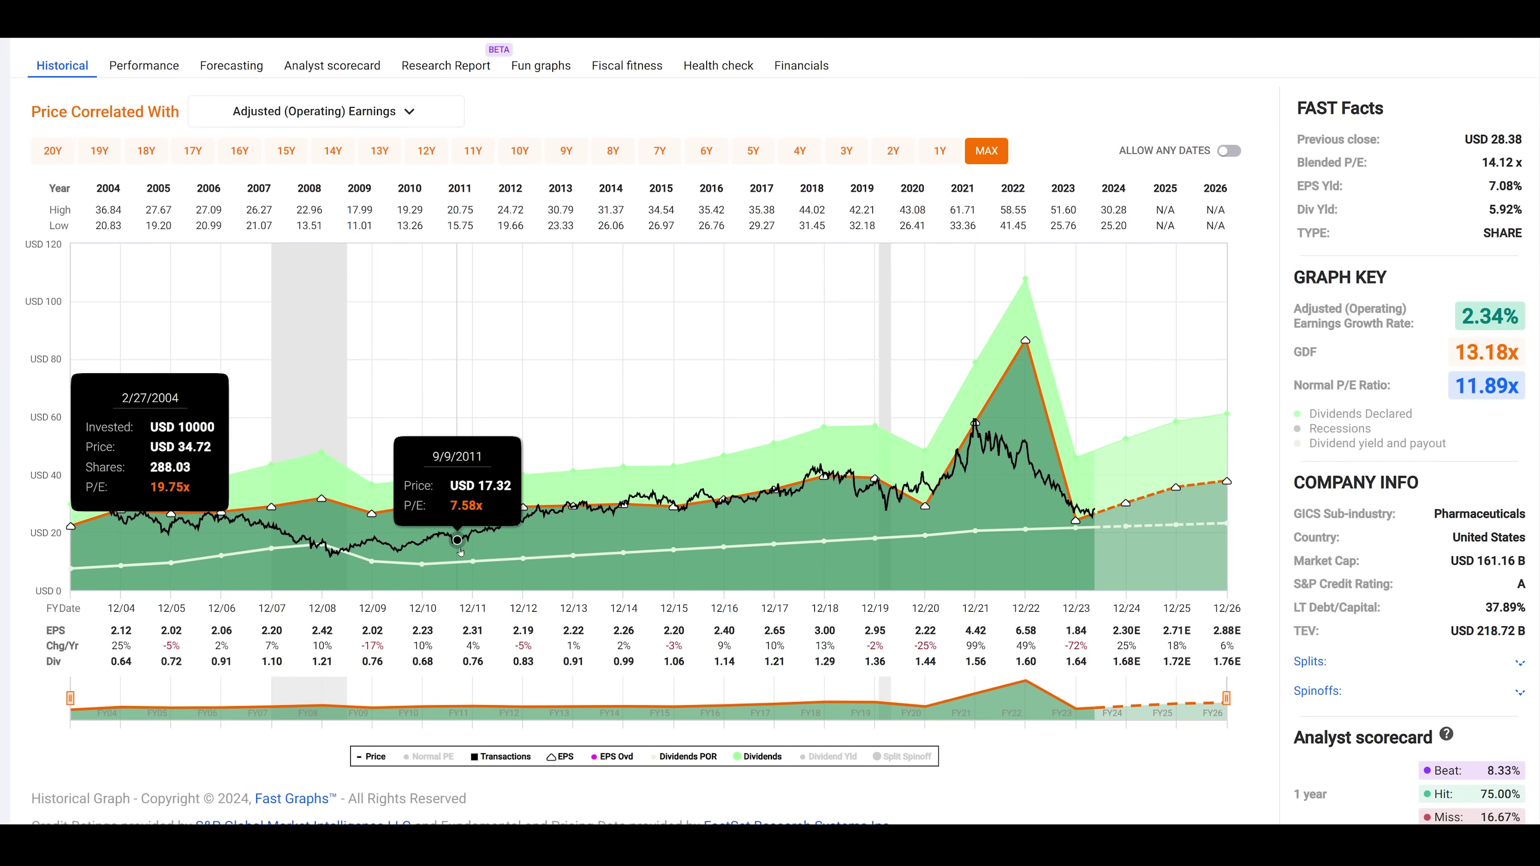
{"action": "left_click", "coordinate": [456, 541]}
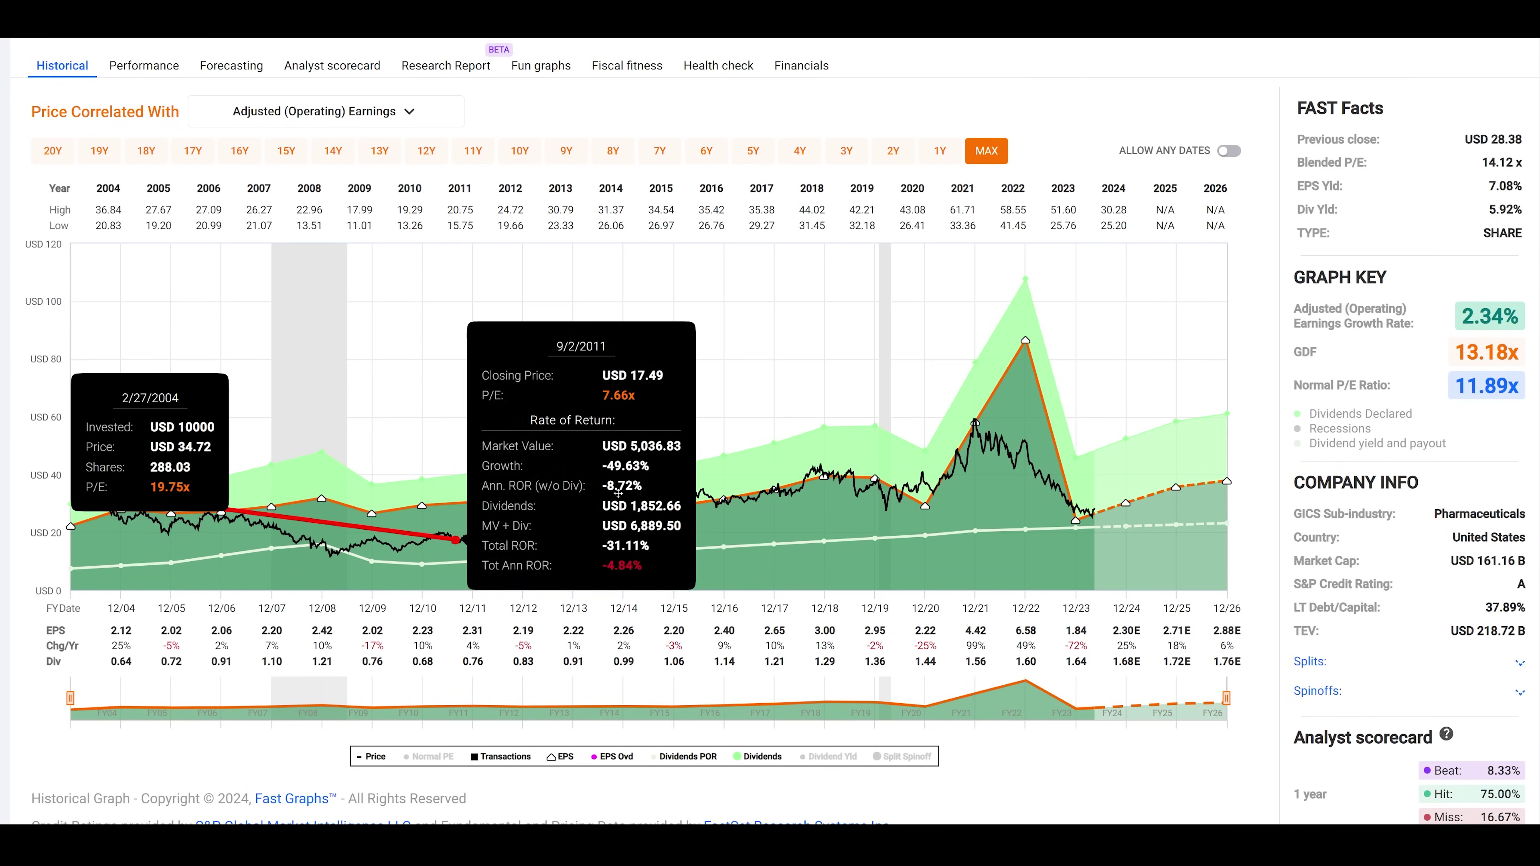
{"action": "left_click_drag", "start_coordinate": [149, 444], "coordinate": [153, 316]}
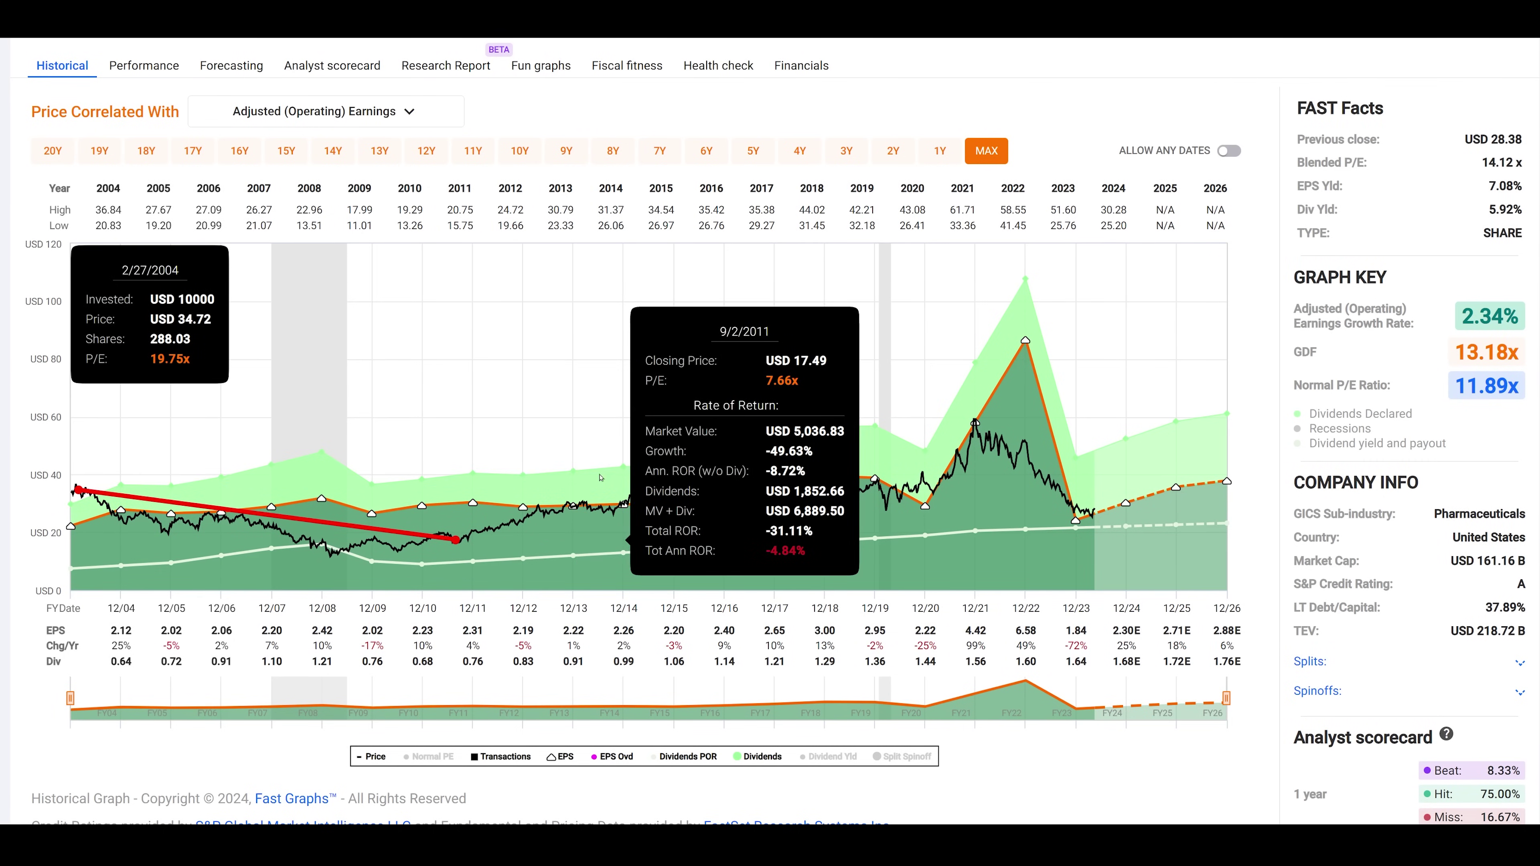
{"action": "left_click_drag", "start_coordinate": [704, 462], "coordinate": [547, 416]}
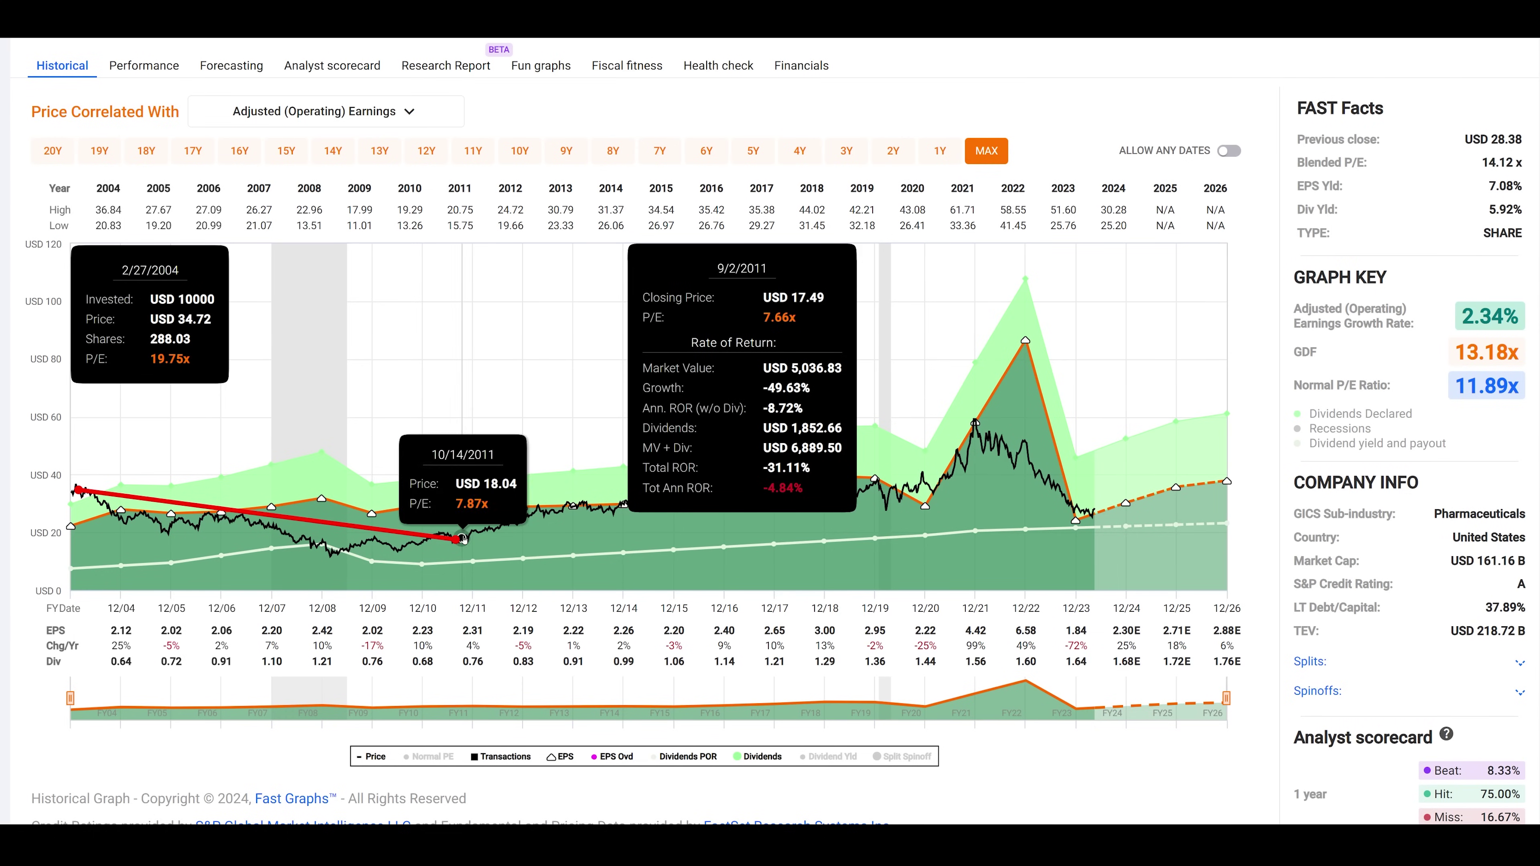
{"action": "left_click", "coordinate": [156, 600]}
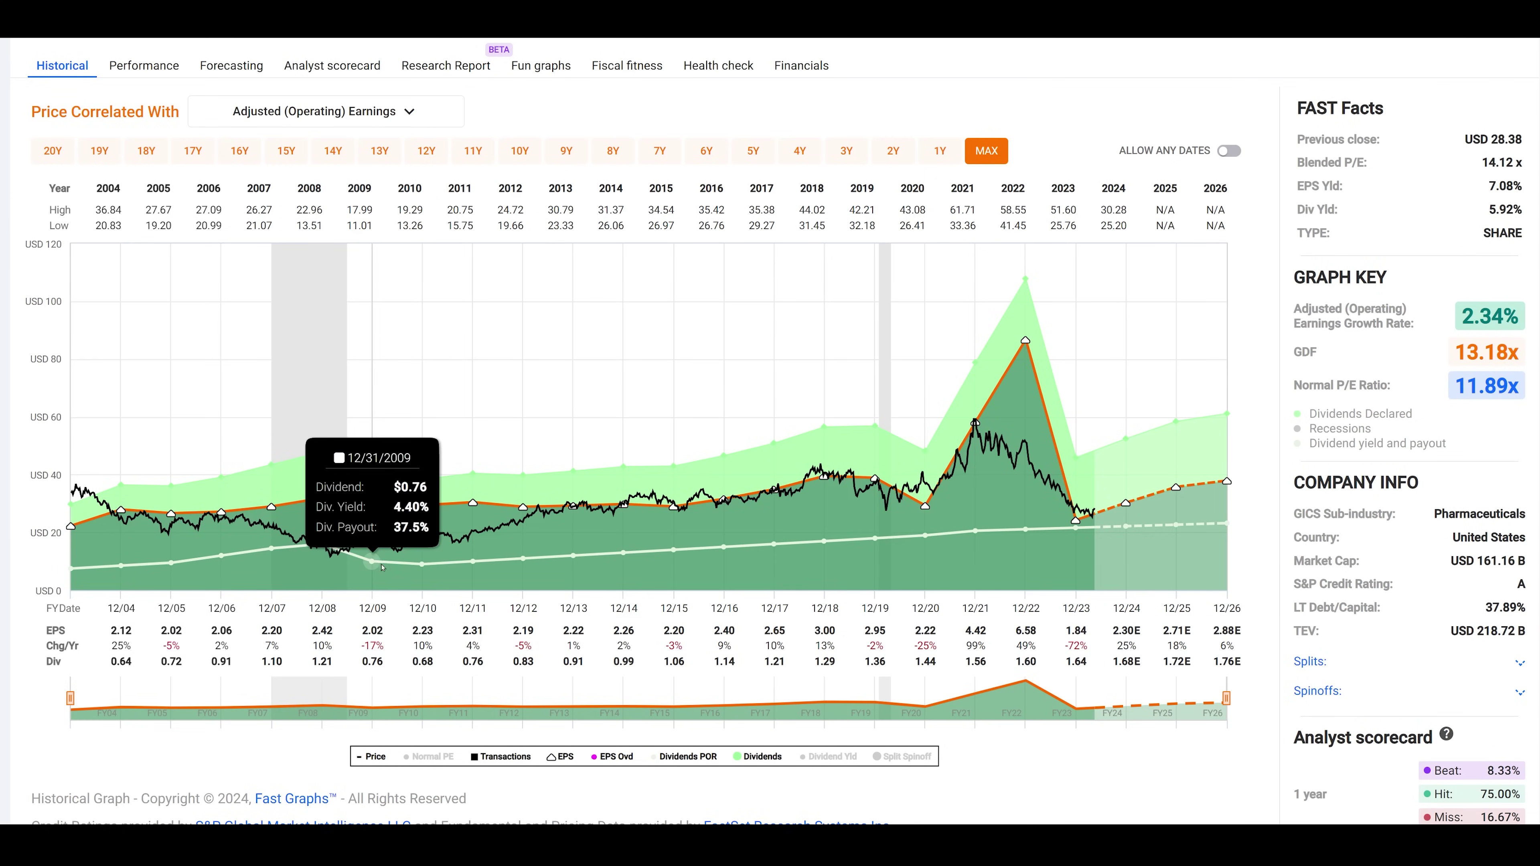
{"action": "mouse_move", "coordinate": [424, 568]}
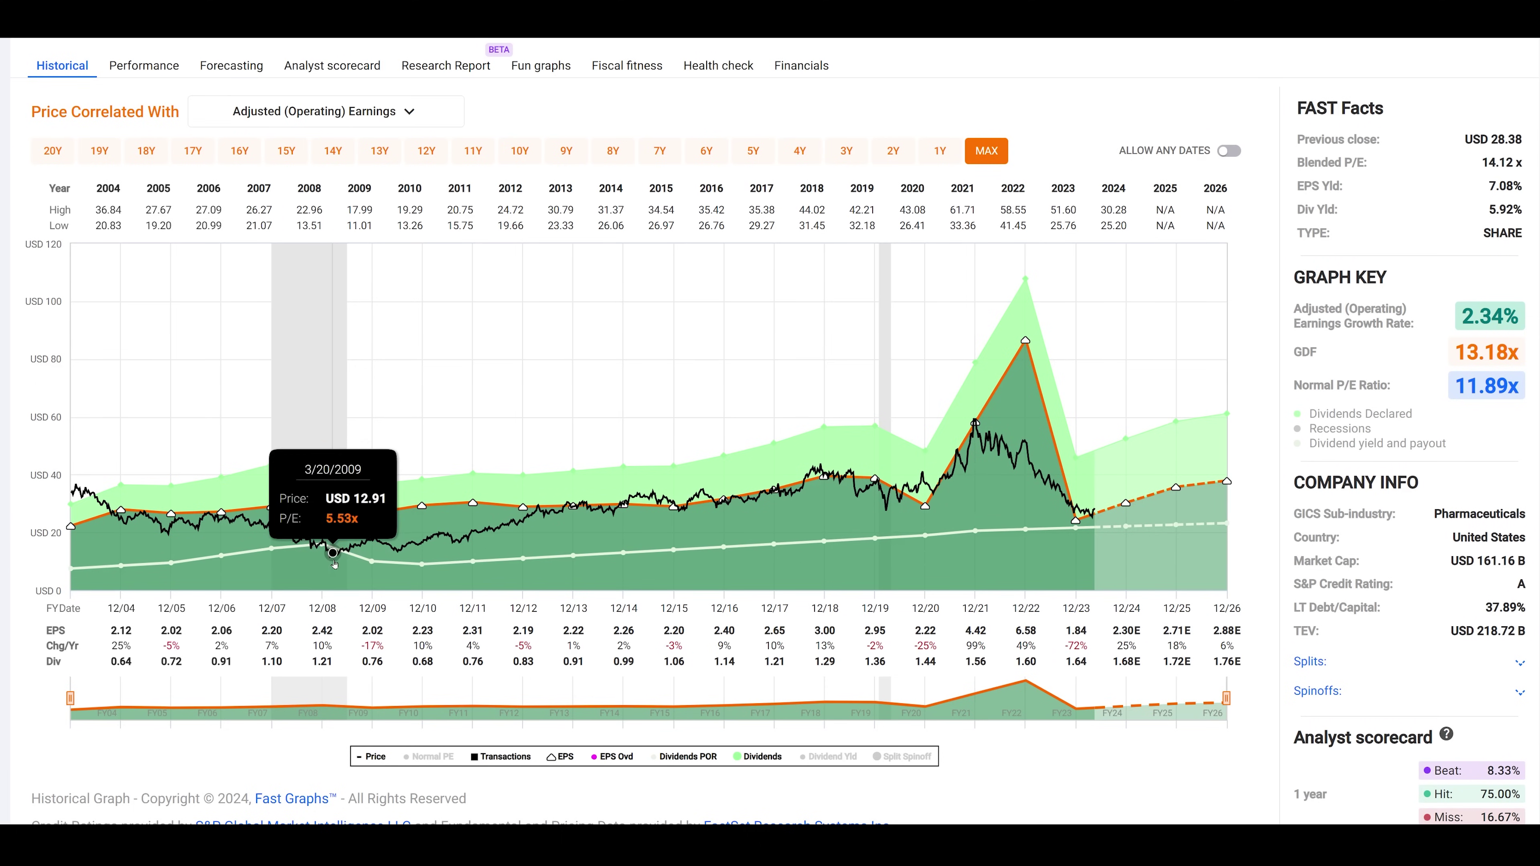
Calculate Pfizer's return from the 2009 low to 12/10/2021 and move the result box mid-graph
{"action": "mouse_move", "coordinate": [332, 563]}
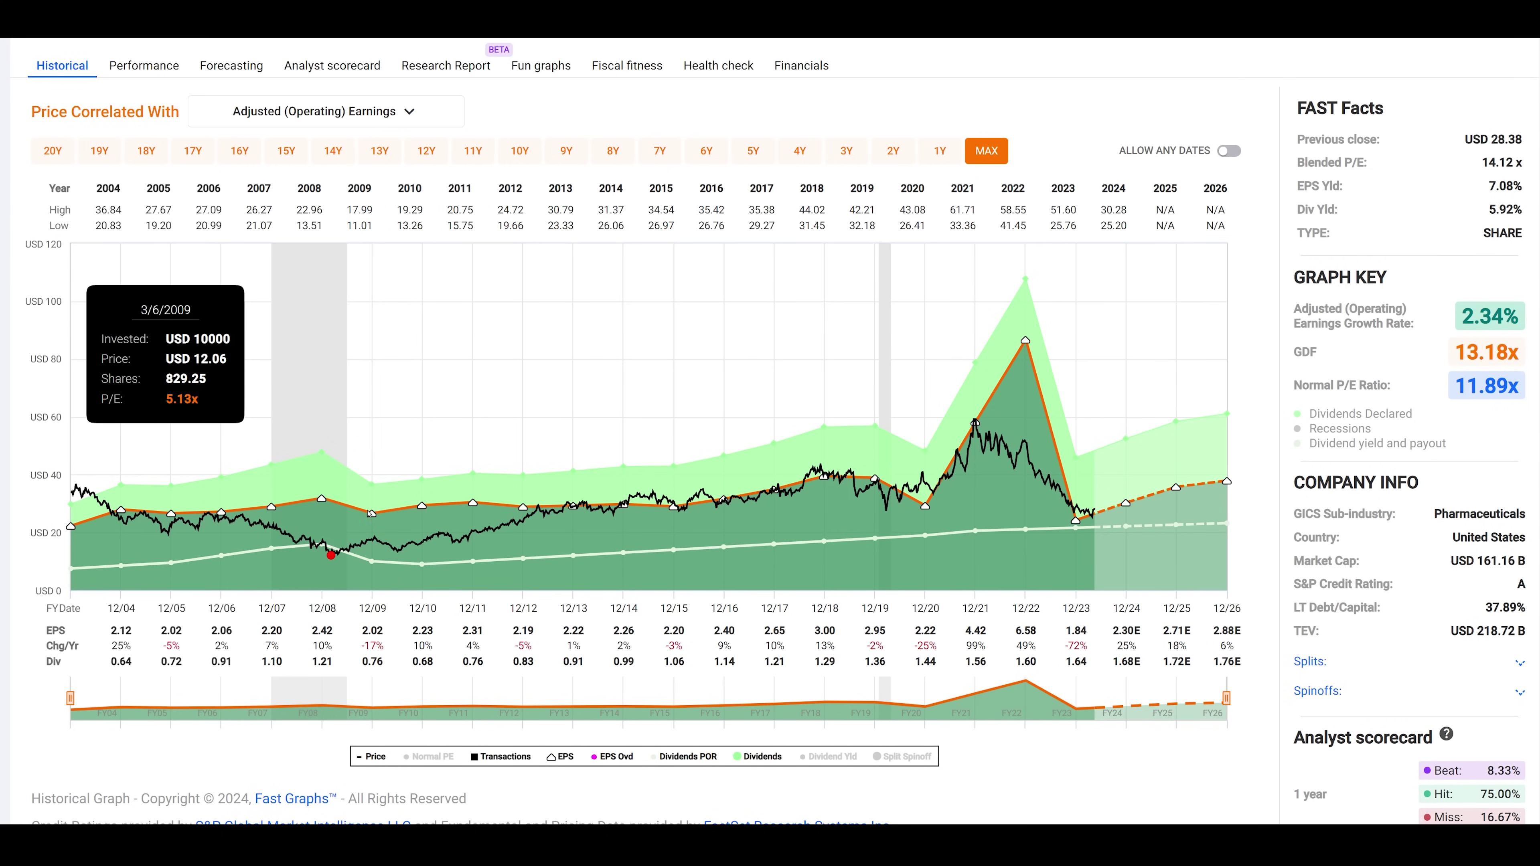
{"action": "mouse_move", "coordinate": [372, 514]}
{"action": "mouse_move", "coordinate": [973, 437]}
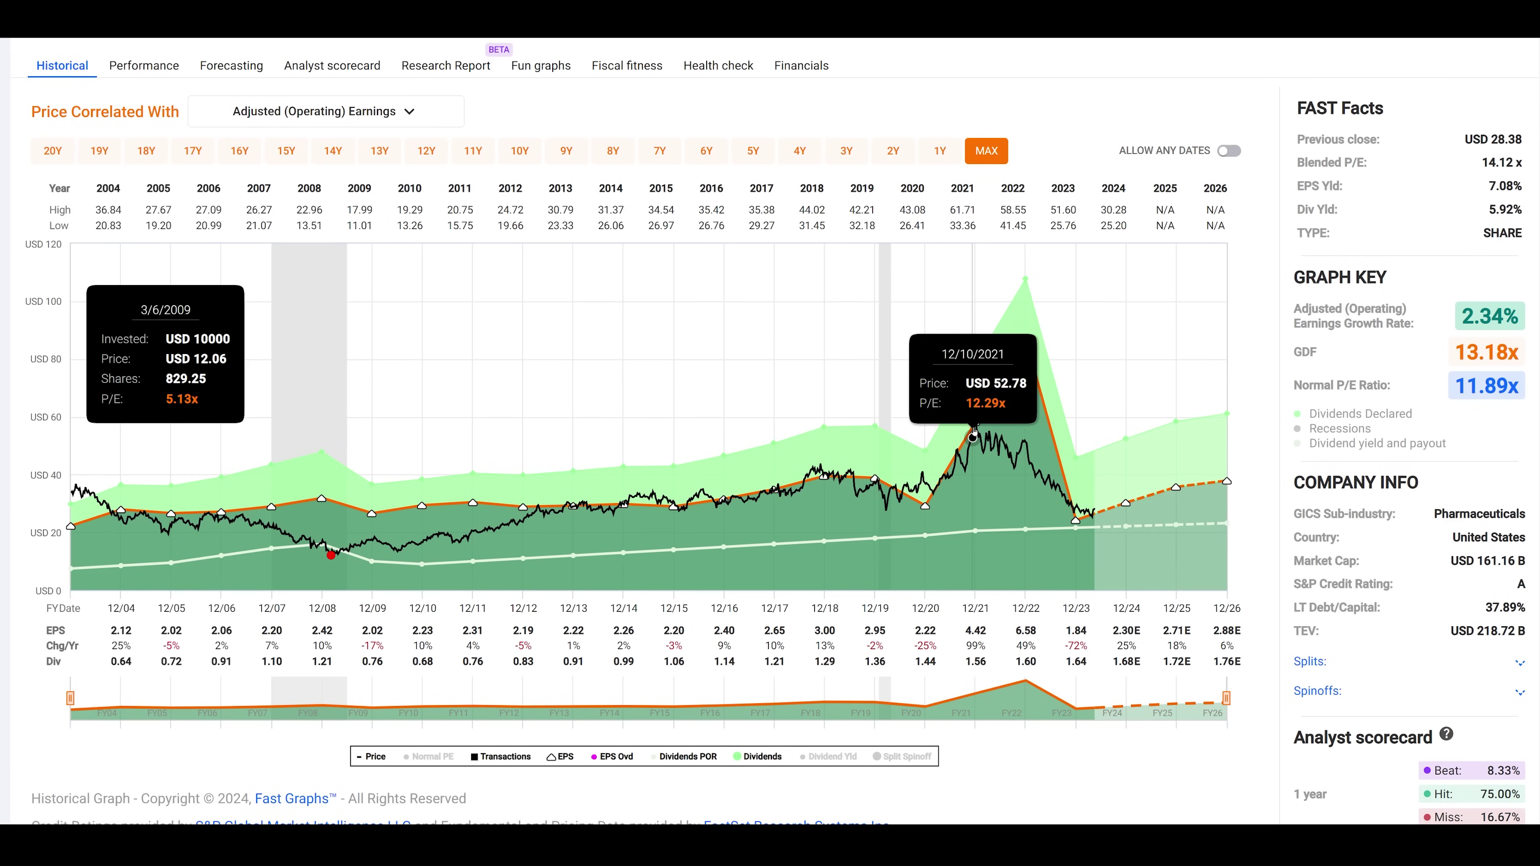
{"action": "left_click", "coordinate": [973, 435]}
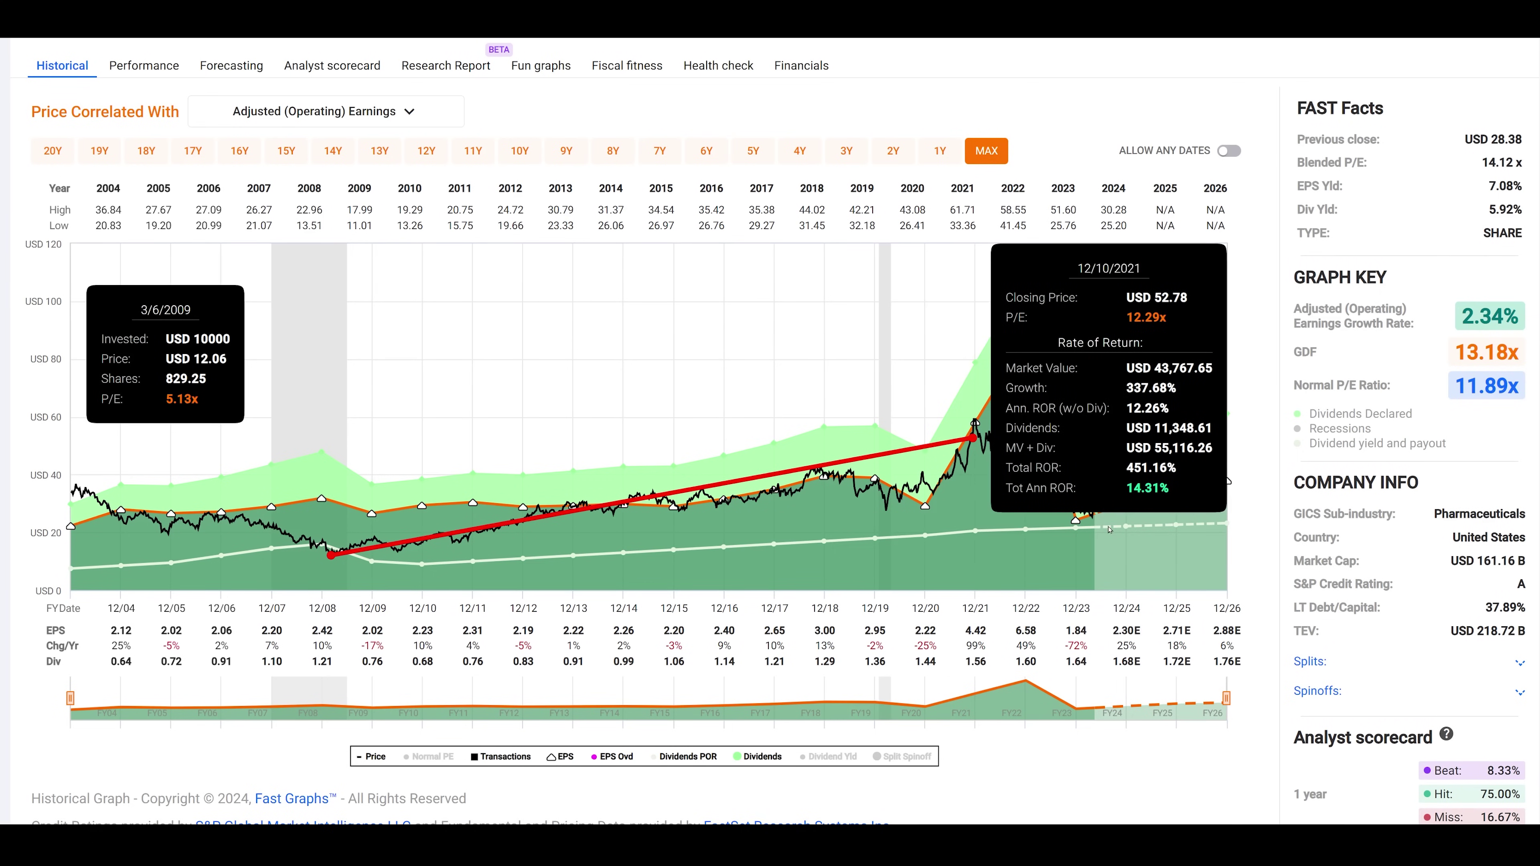
{"action": "left_click_drag", "start_coordinate": [1097, 423], "coordinate": [301, 424]}
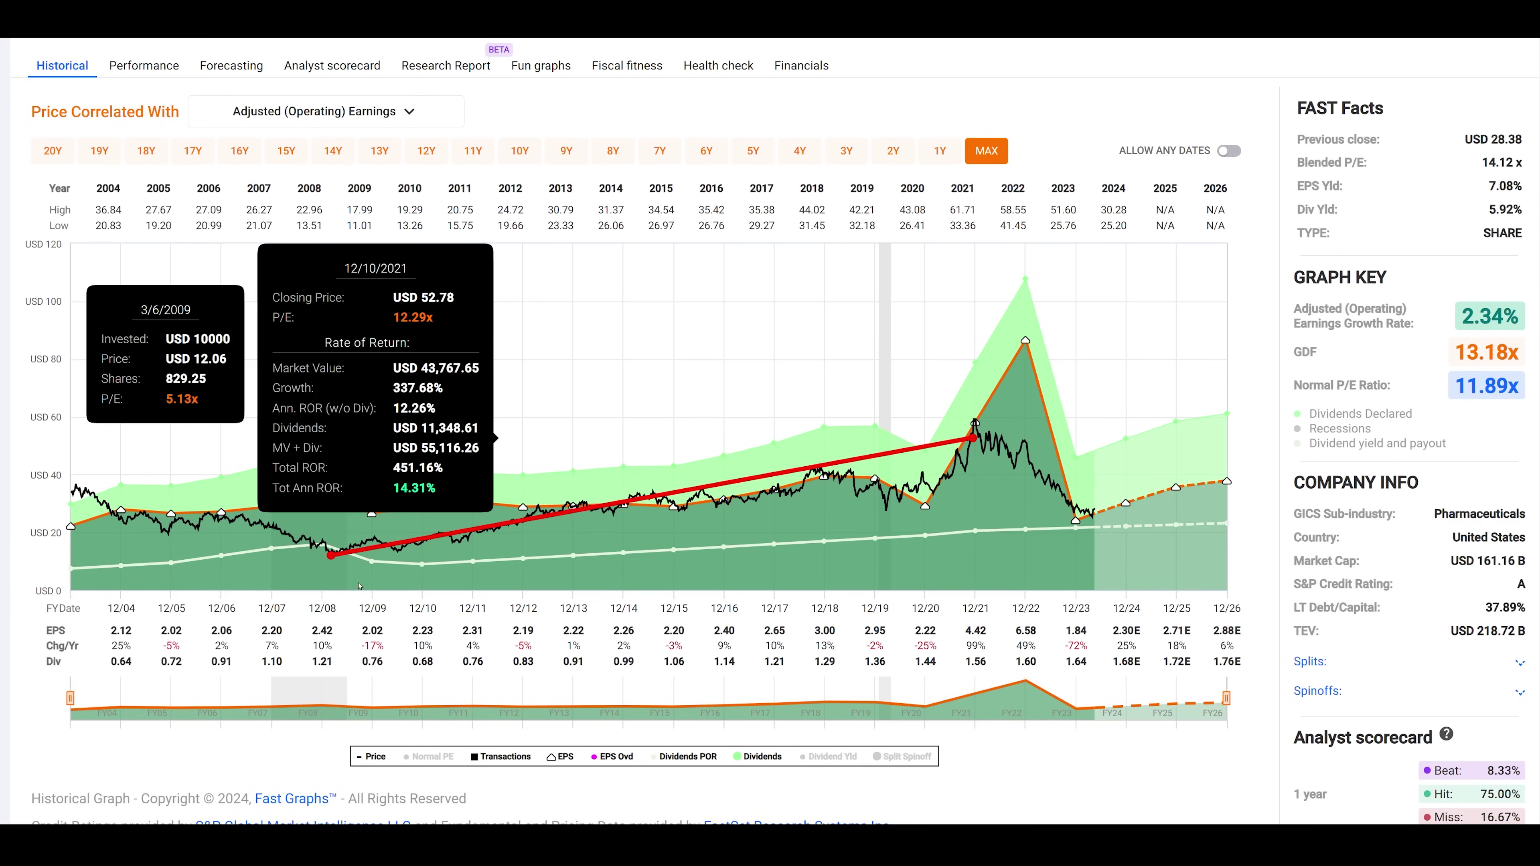
Measure Pfizer's return from October 2006 to December 2021, then clear the calculation
{"action": "left_click", "coordinate": [330, 558]}
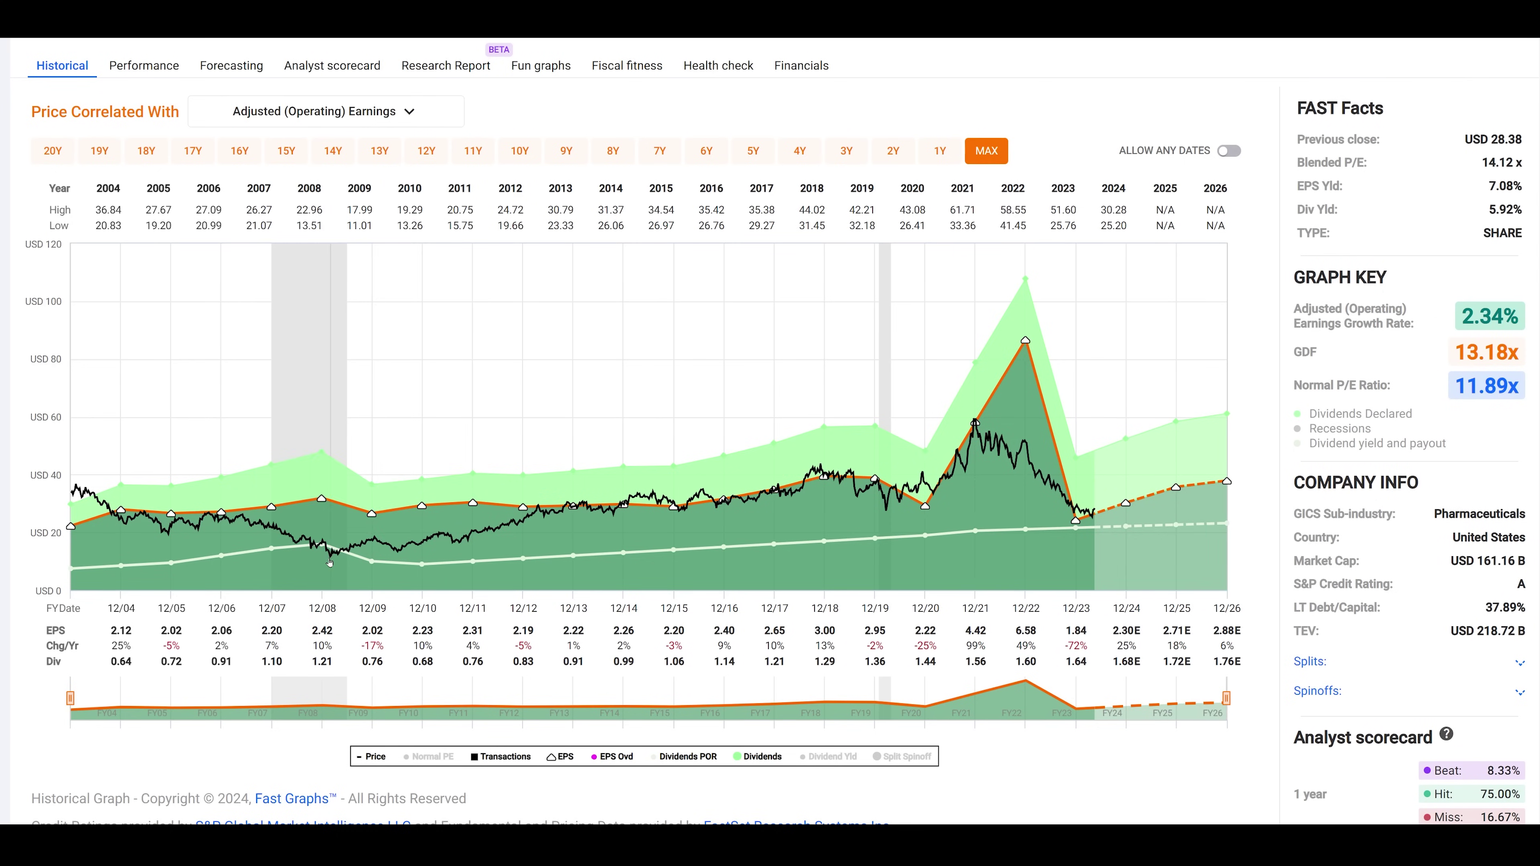
{"action": "mouse_move", "coordinate": [214, 517]}
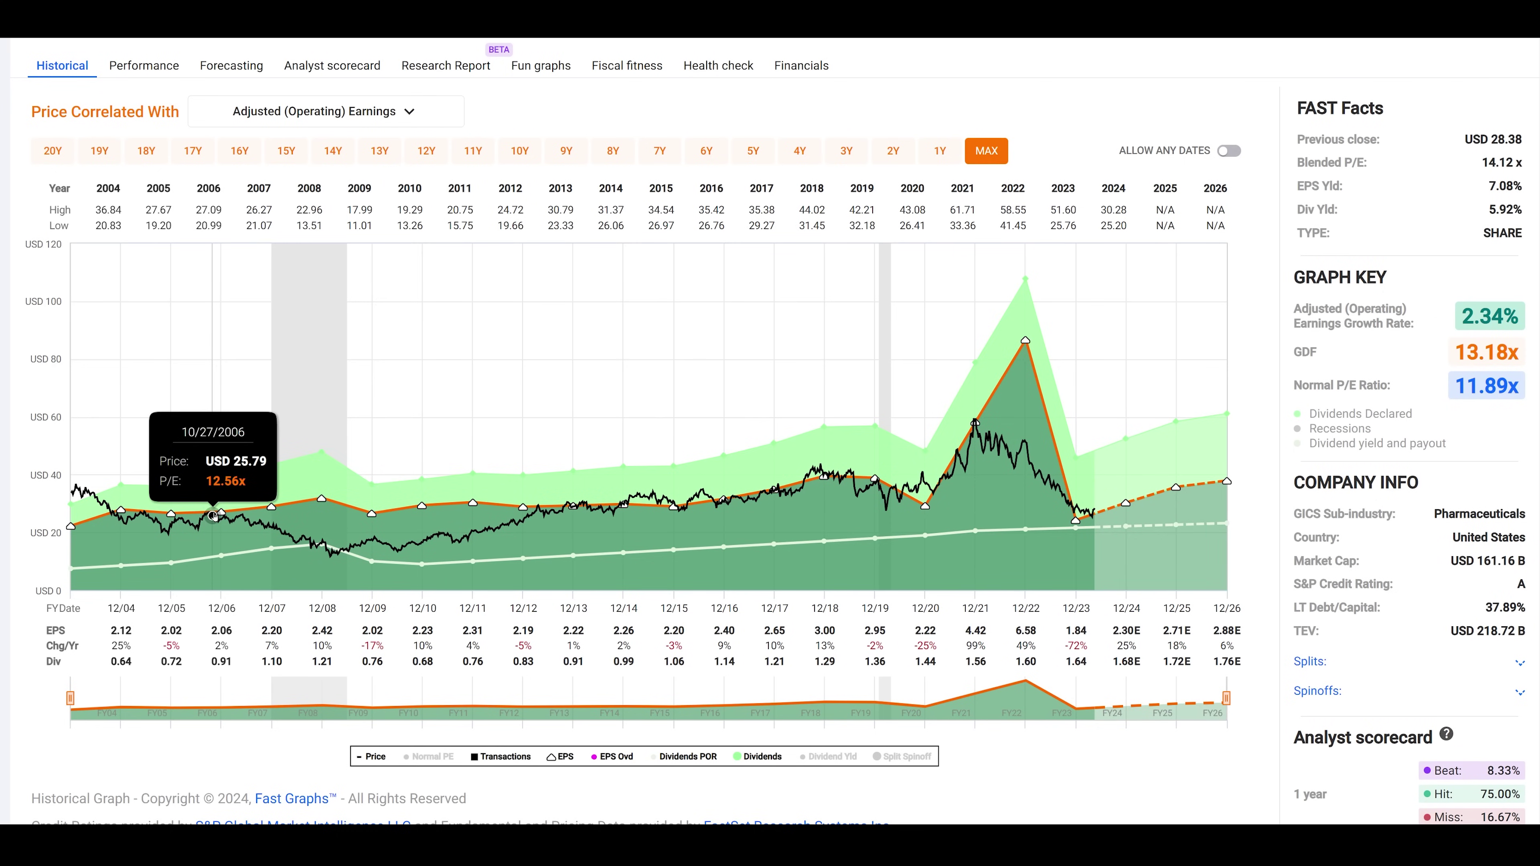
{"action": "left_click", "coordinate": [214, 517]}
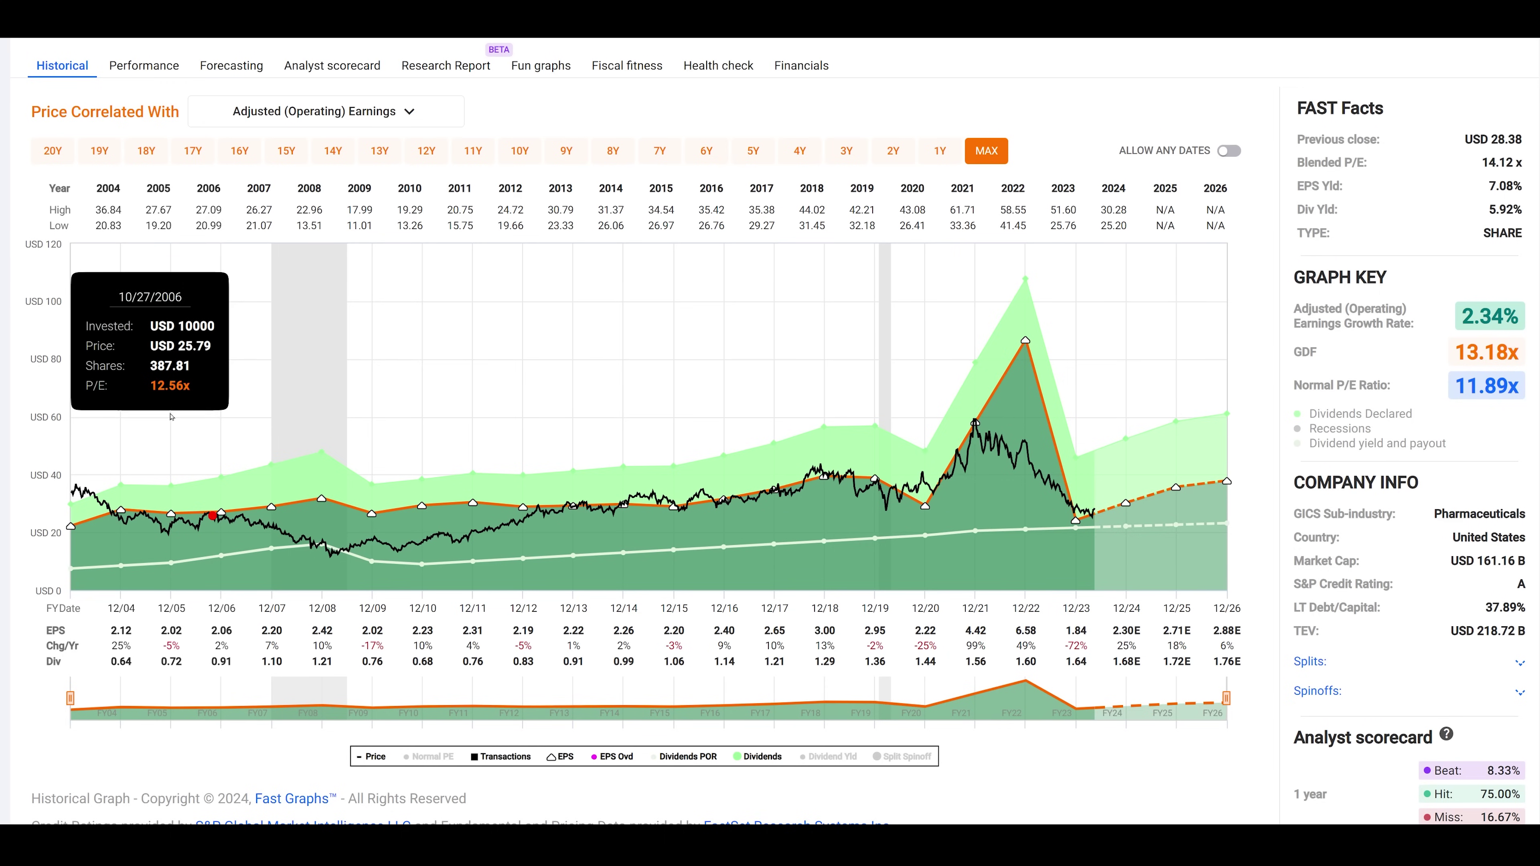
{"action": "left_click", "coordinate": [974, 423]}
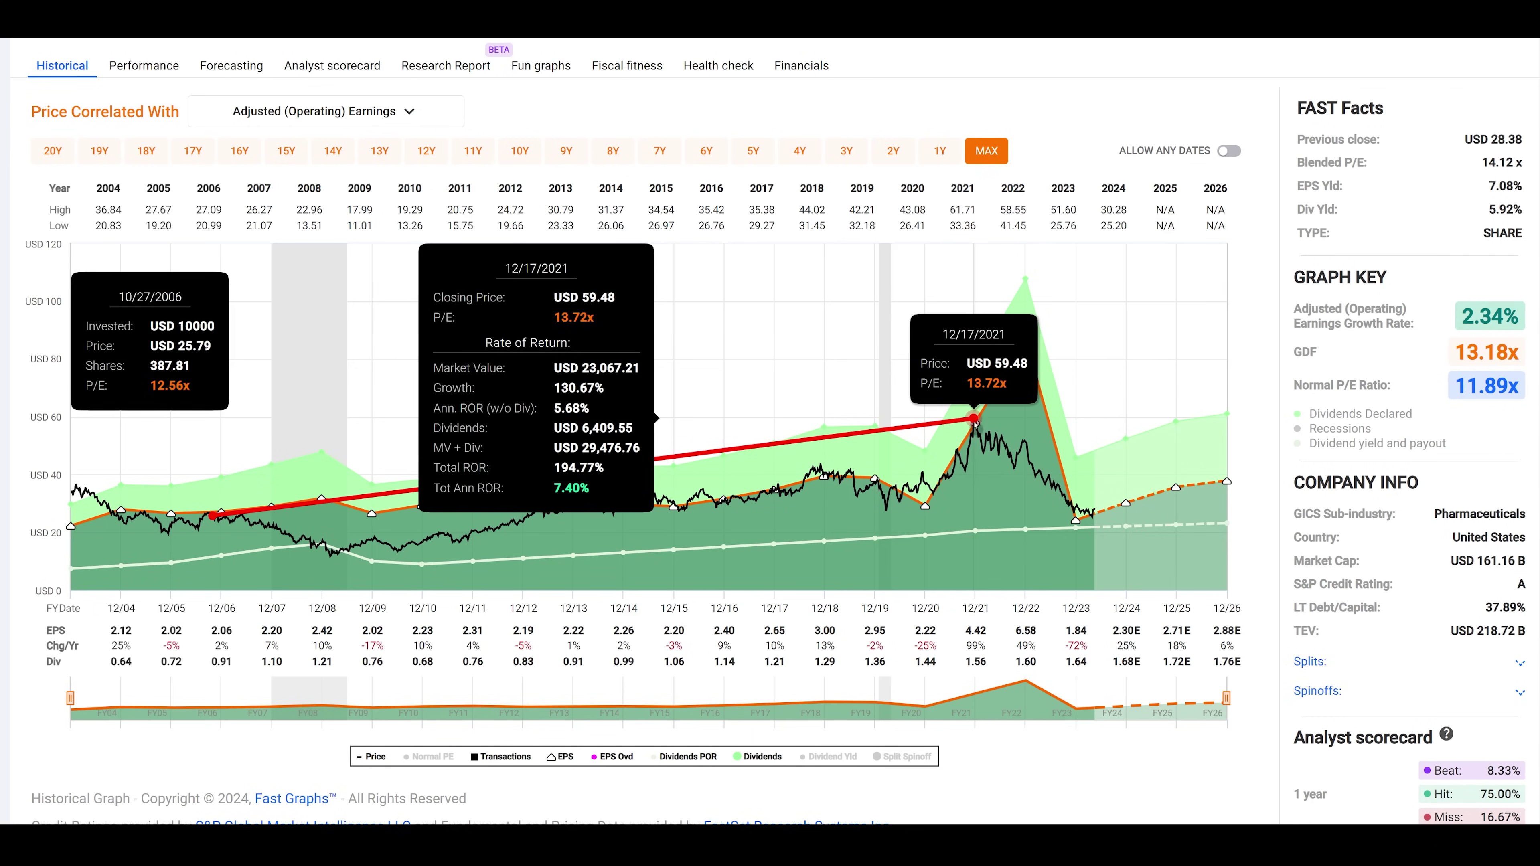
{"action": "left_click", "coordinate": [974, 422]}
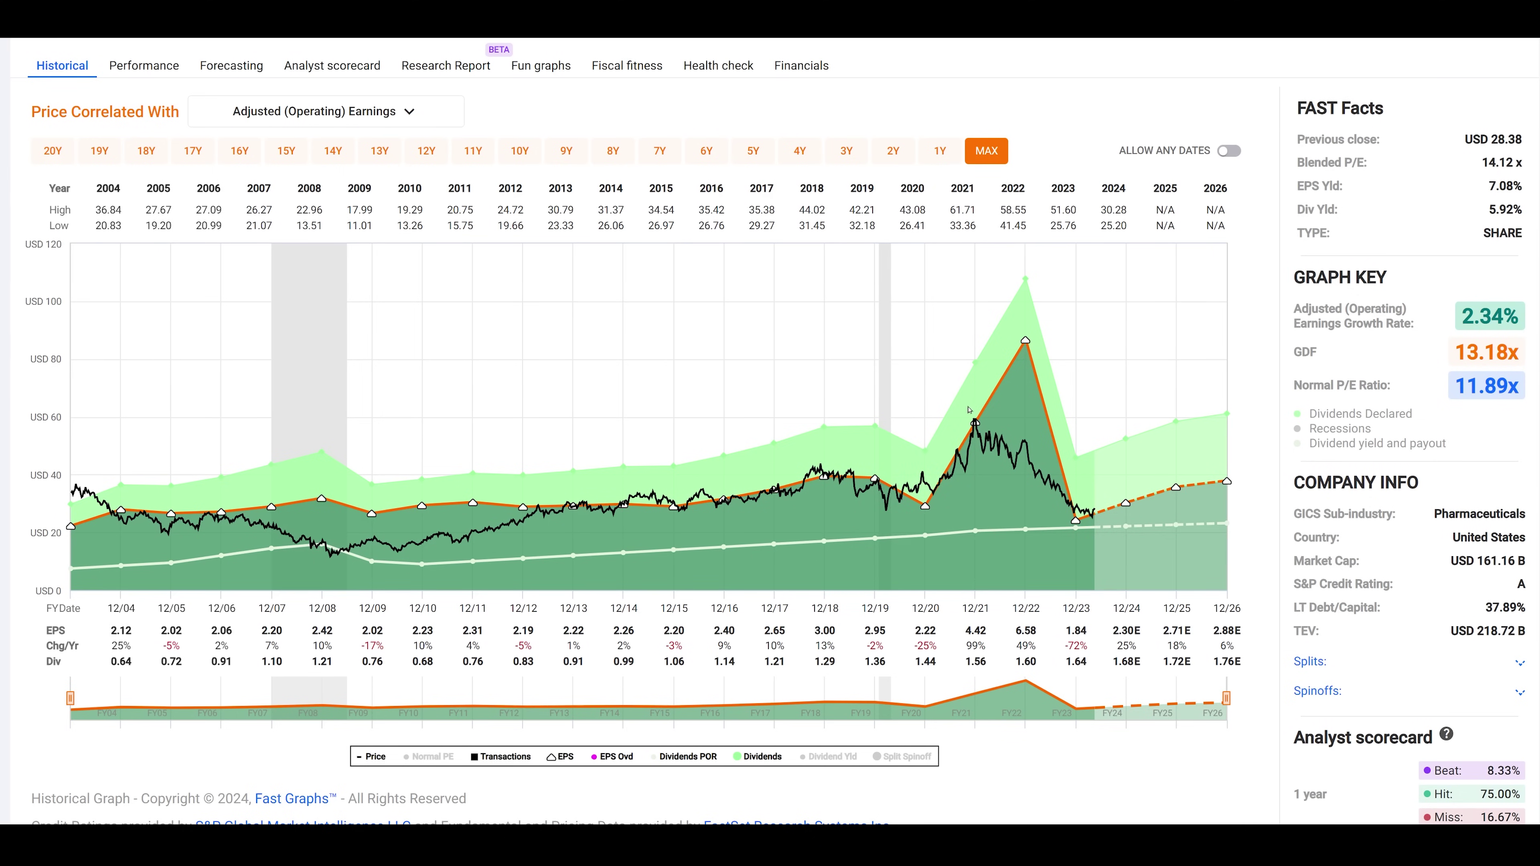
Bring up Pfizer's Forecasting estimates: EPS 2.30E, 2.71E, 2.88E for 2024–2026
{"action": "mouse_move", "coordinate": [1025, 341]}
{"action": "mouse_move", "coordinate": [1094, 530]}
{"action": "mouse_move", "coordinate": [1234, 482]}
{"action": "left_click", "coordinate": [222, 67]}
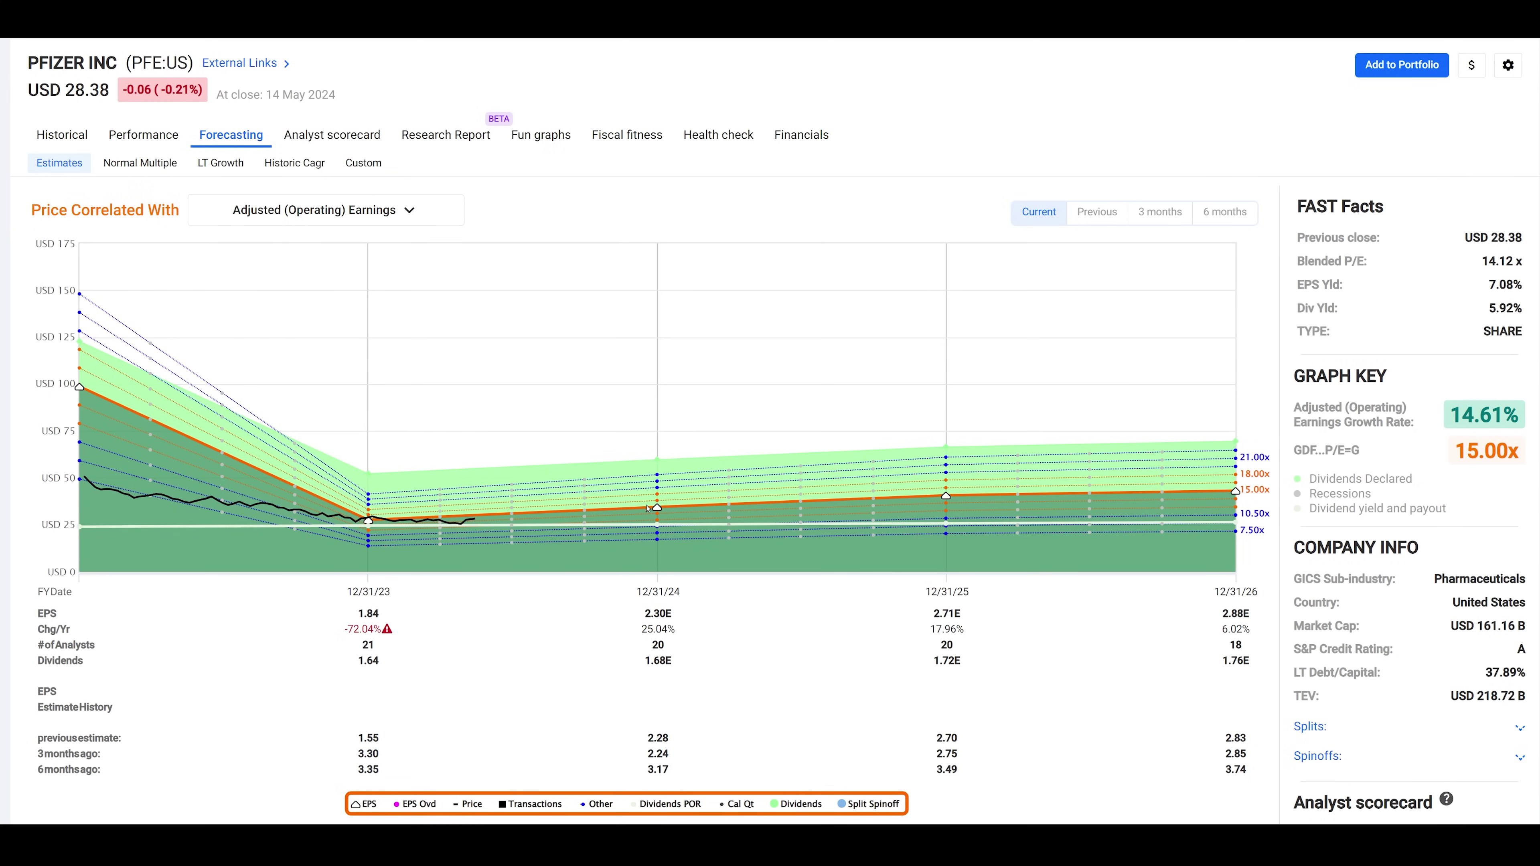
Review Pfizer's estimate points and switch to the Normal Multiple projection at 13.84x P/E
{"action": "mouse_move", "coordinate": [659, 514]}
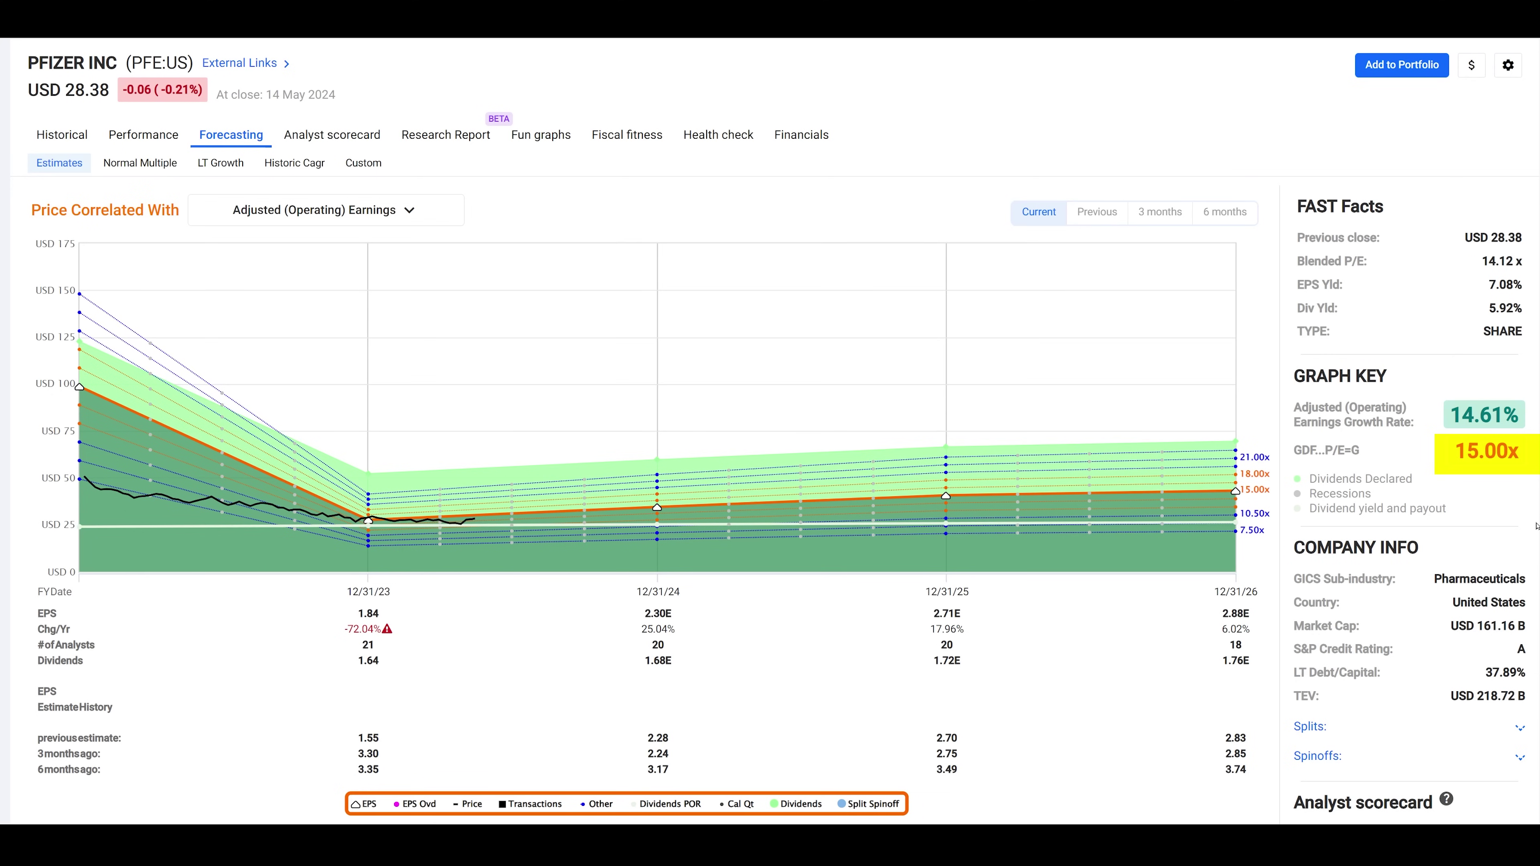
{"action": "mouse_move", "coordinate": [1237, 495]}
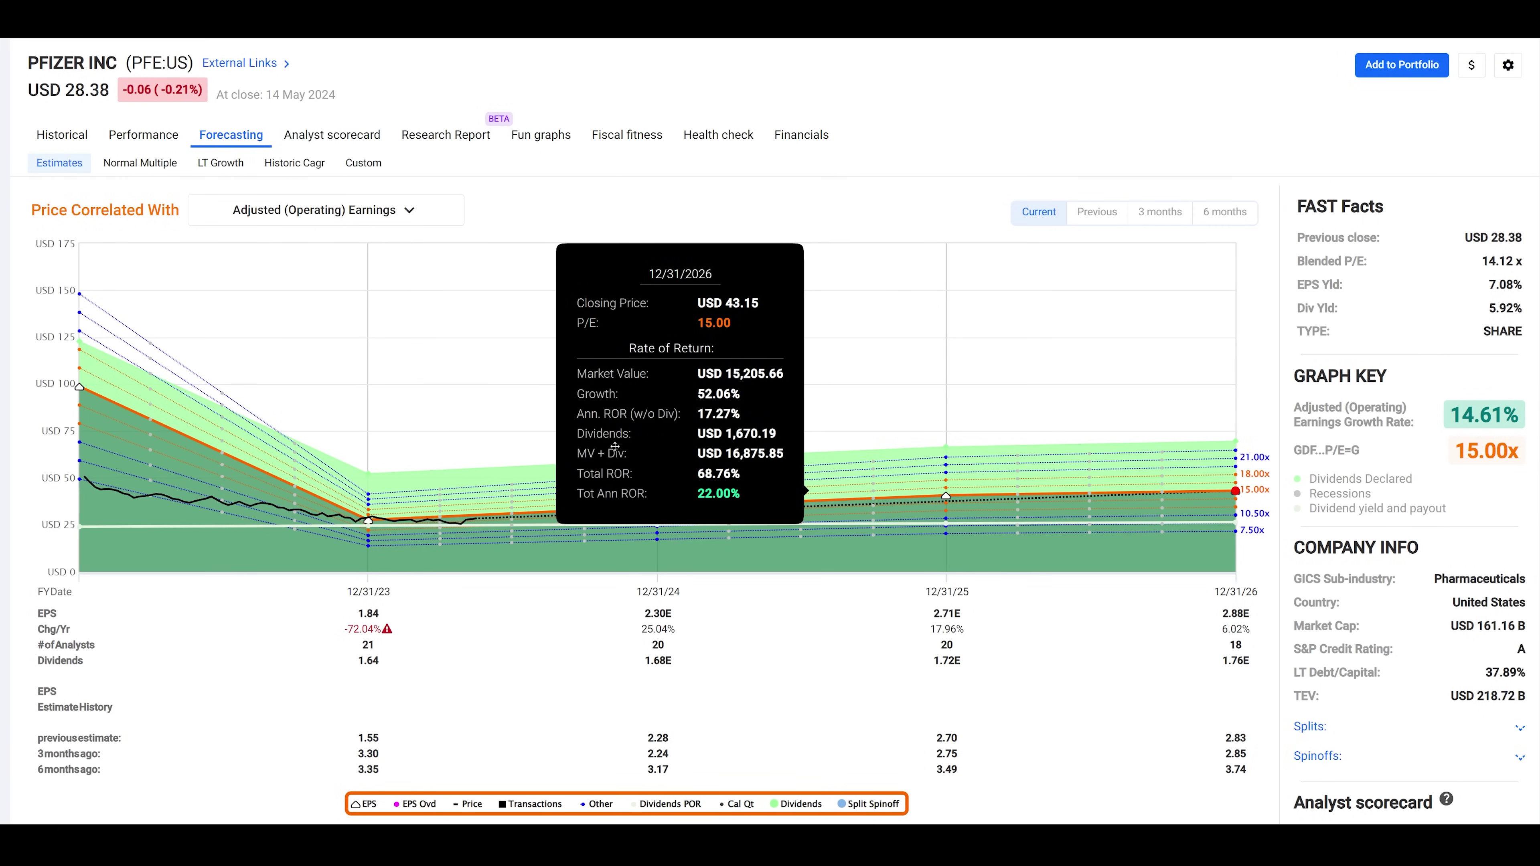
{"action": "left_click", "coordinate": [136, 166]}
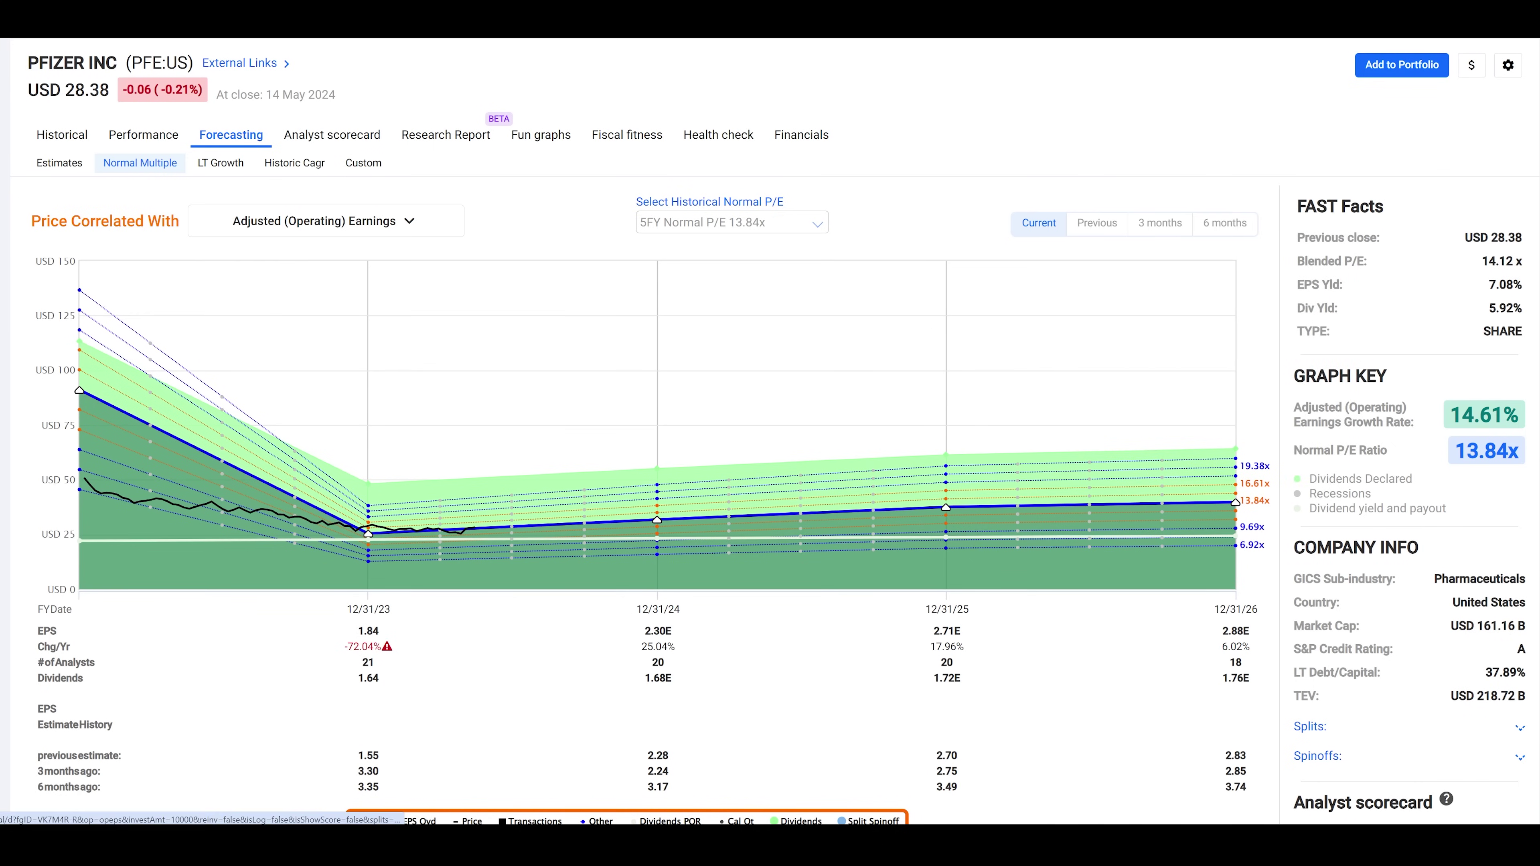
On Pfizer's historical chart, highlight 5.92% dividend yield, 14.12x blended P/E and 11.89x normal P/E
{"action": "left_click", "coordinate": [62, 134]}
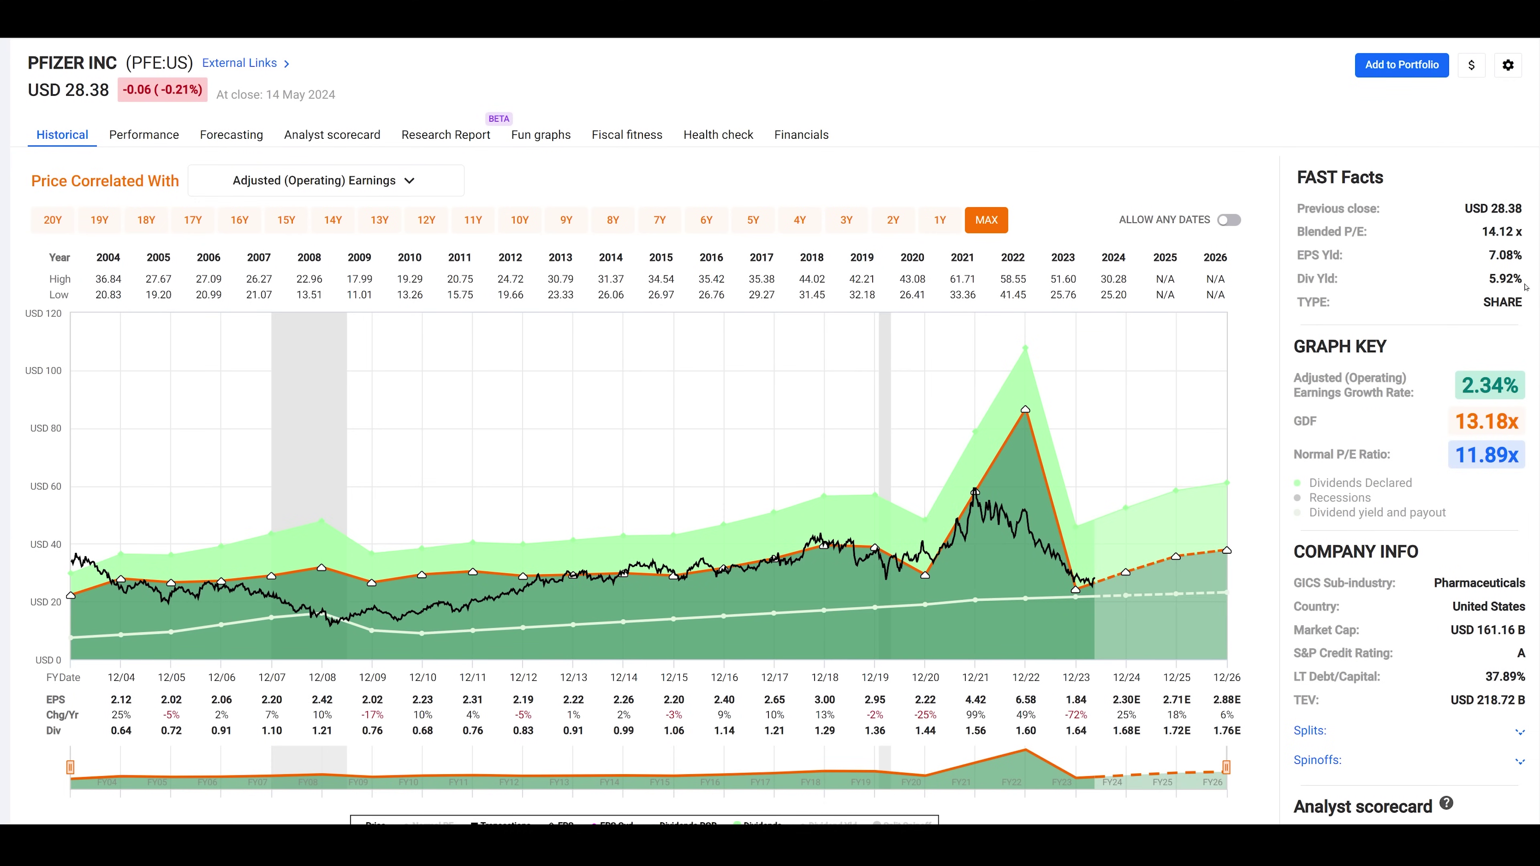
{"action": "left_click_drag", "start_coordinate": [1463, 265], "coordinate": [1537, 291]}
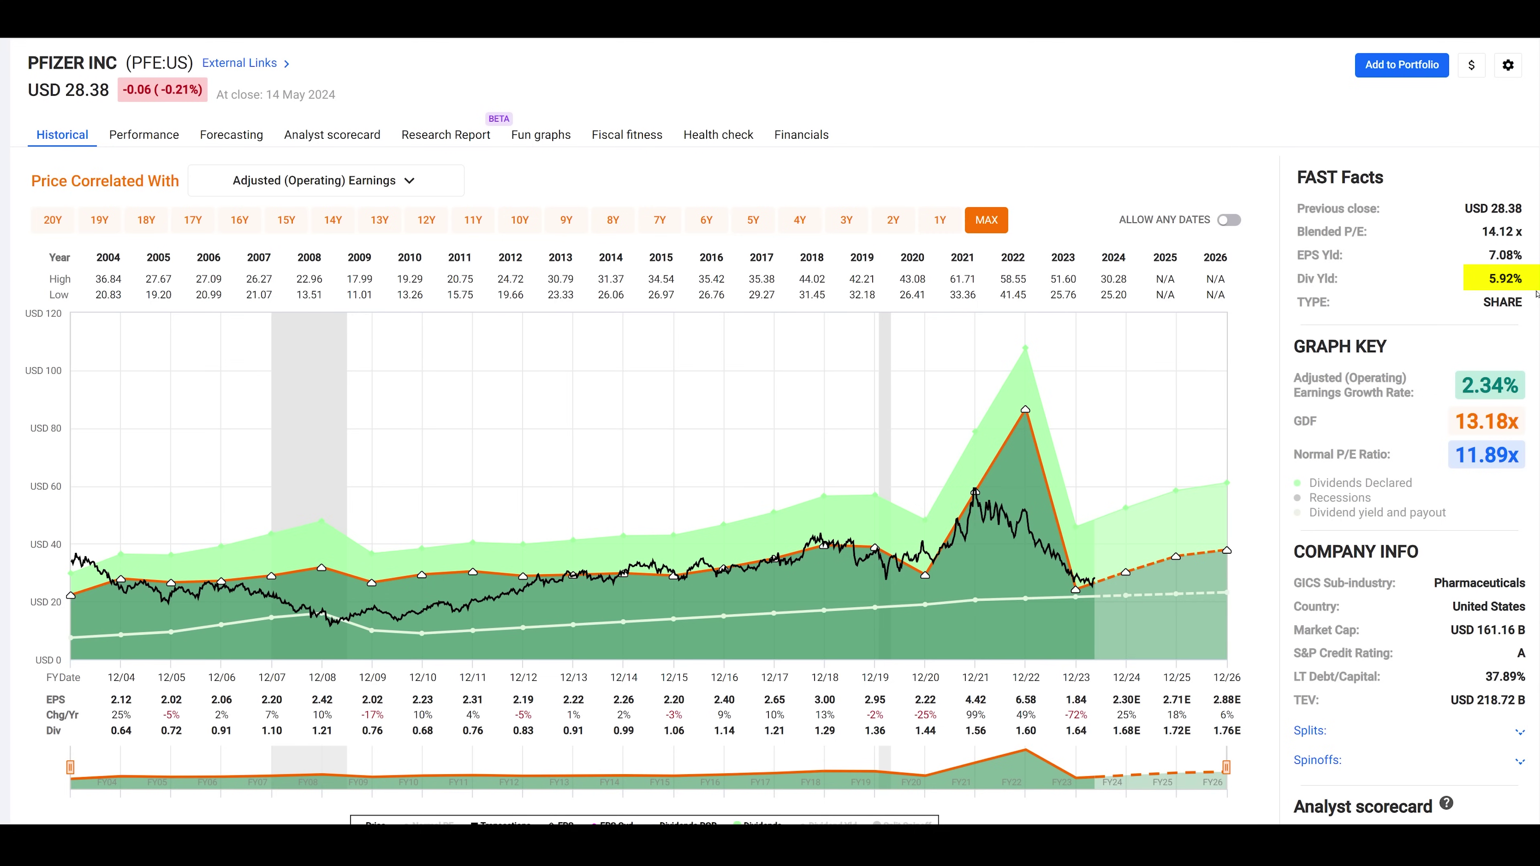
{"action": "left_click_drag", "start_coordinate": [1464, 220], "coordinate": [1535, 245]}
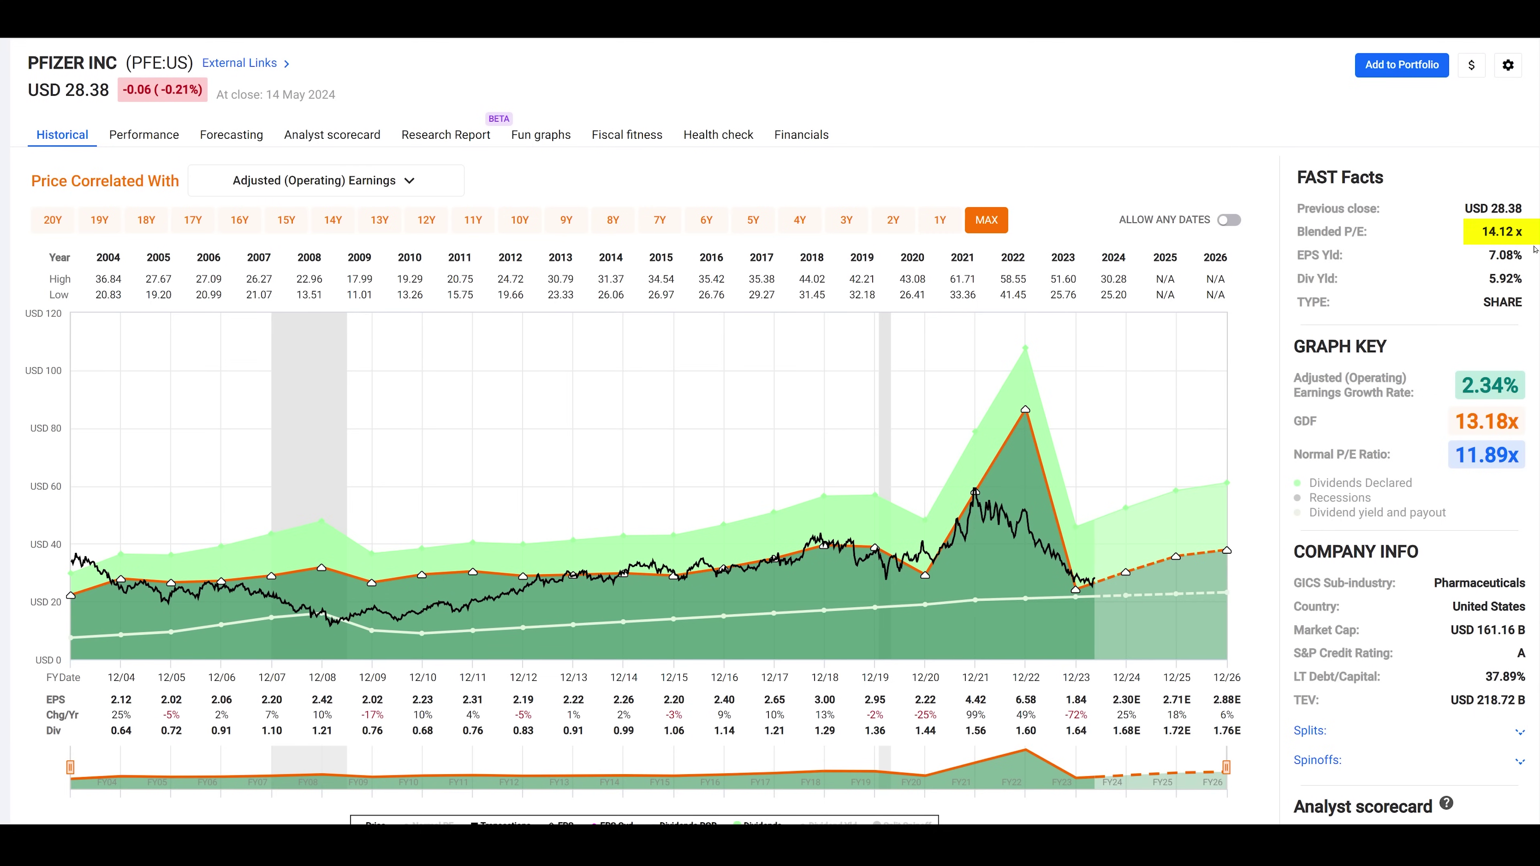
{"action": "left_click_drag", "start_coordinate": [1436, 435], "coordinate": [1539, 473]}
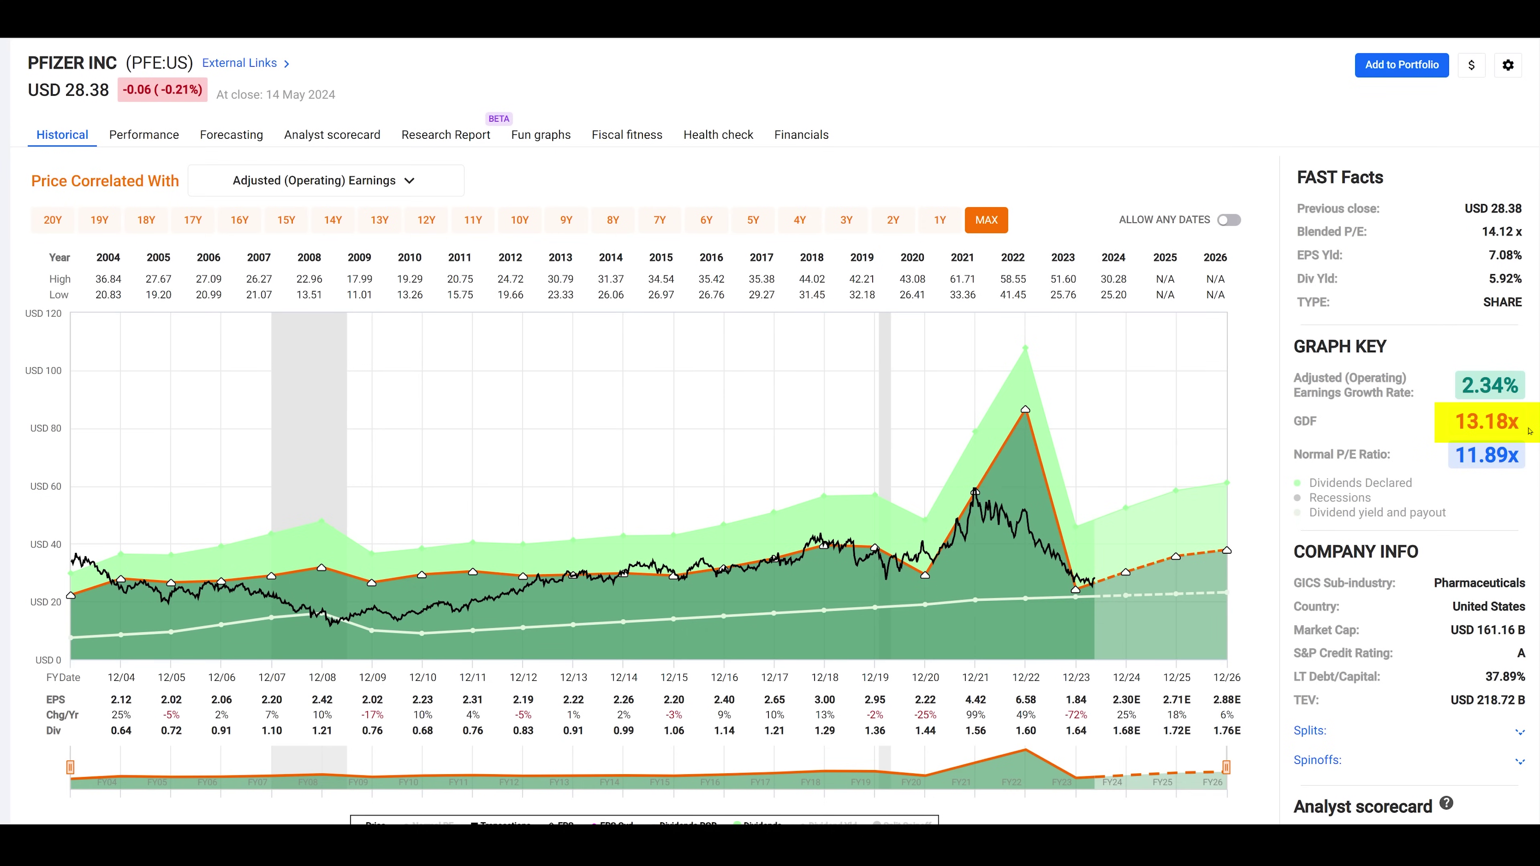
{"action": "left_click", "coordinate": [226, 138]}
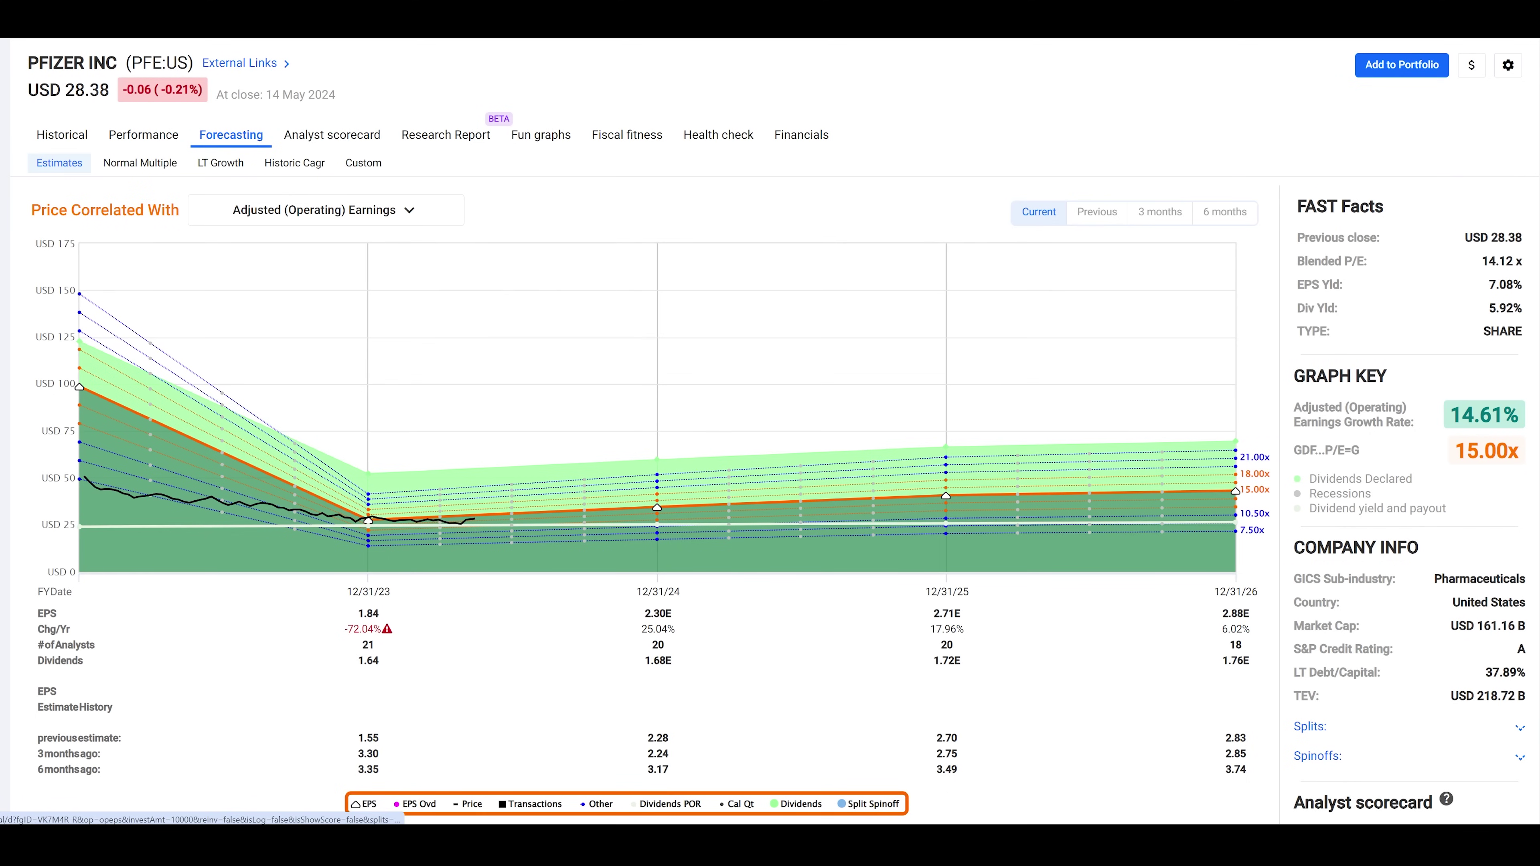
{"action": "left_click", "coordinate": [472, 368]}
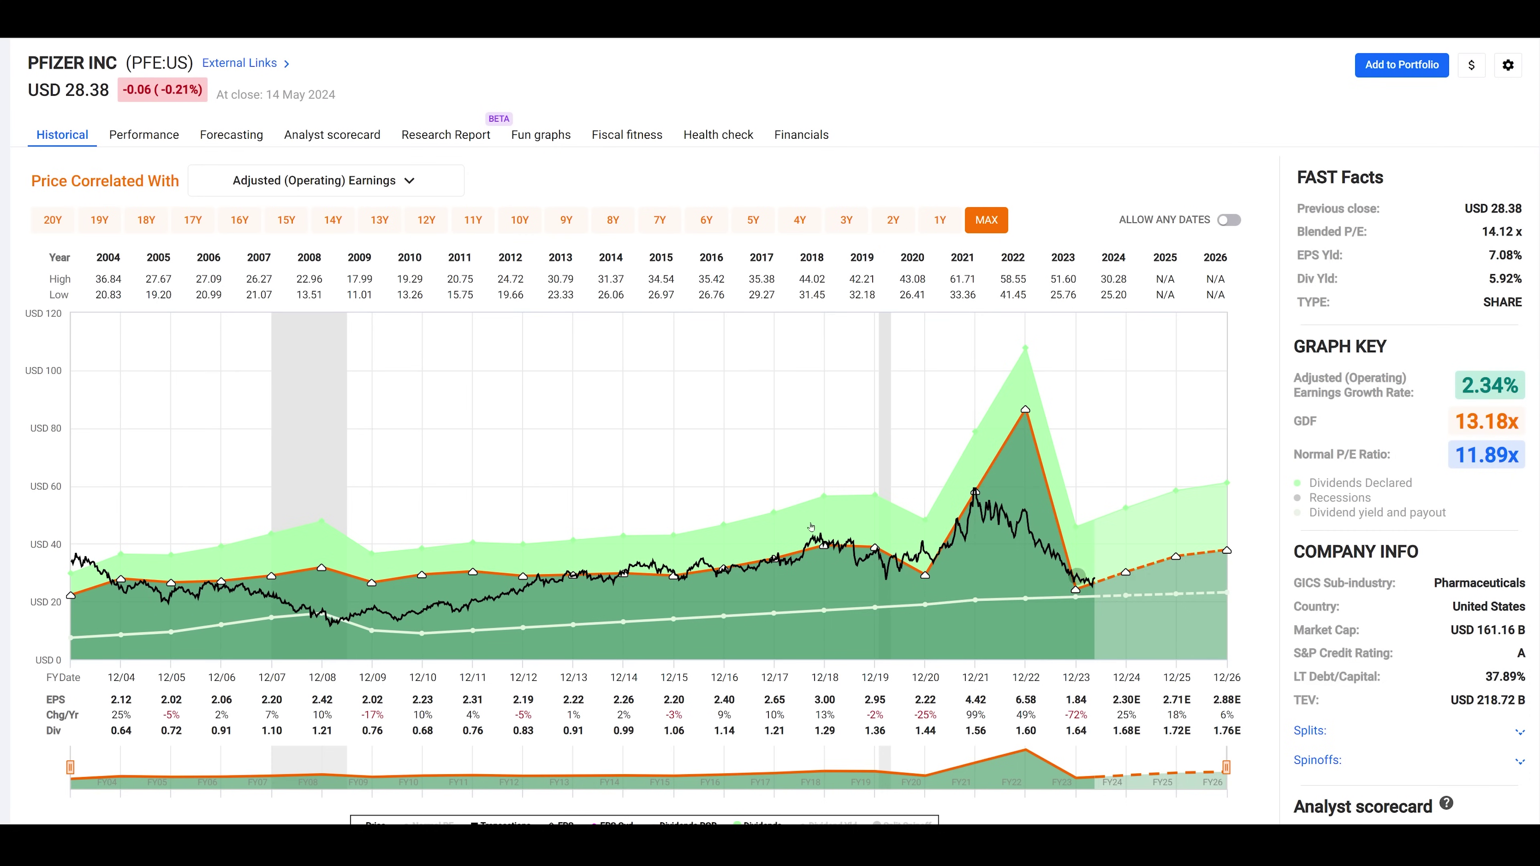
Reopen Pfizer's Forecasting view and switch its projection to the Normal Multiple sub-tab
{"action": "left_click", "coordinate": [211, 142]}
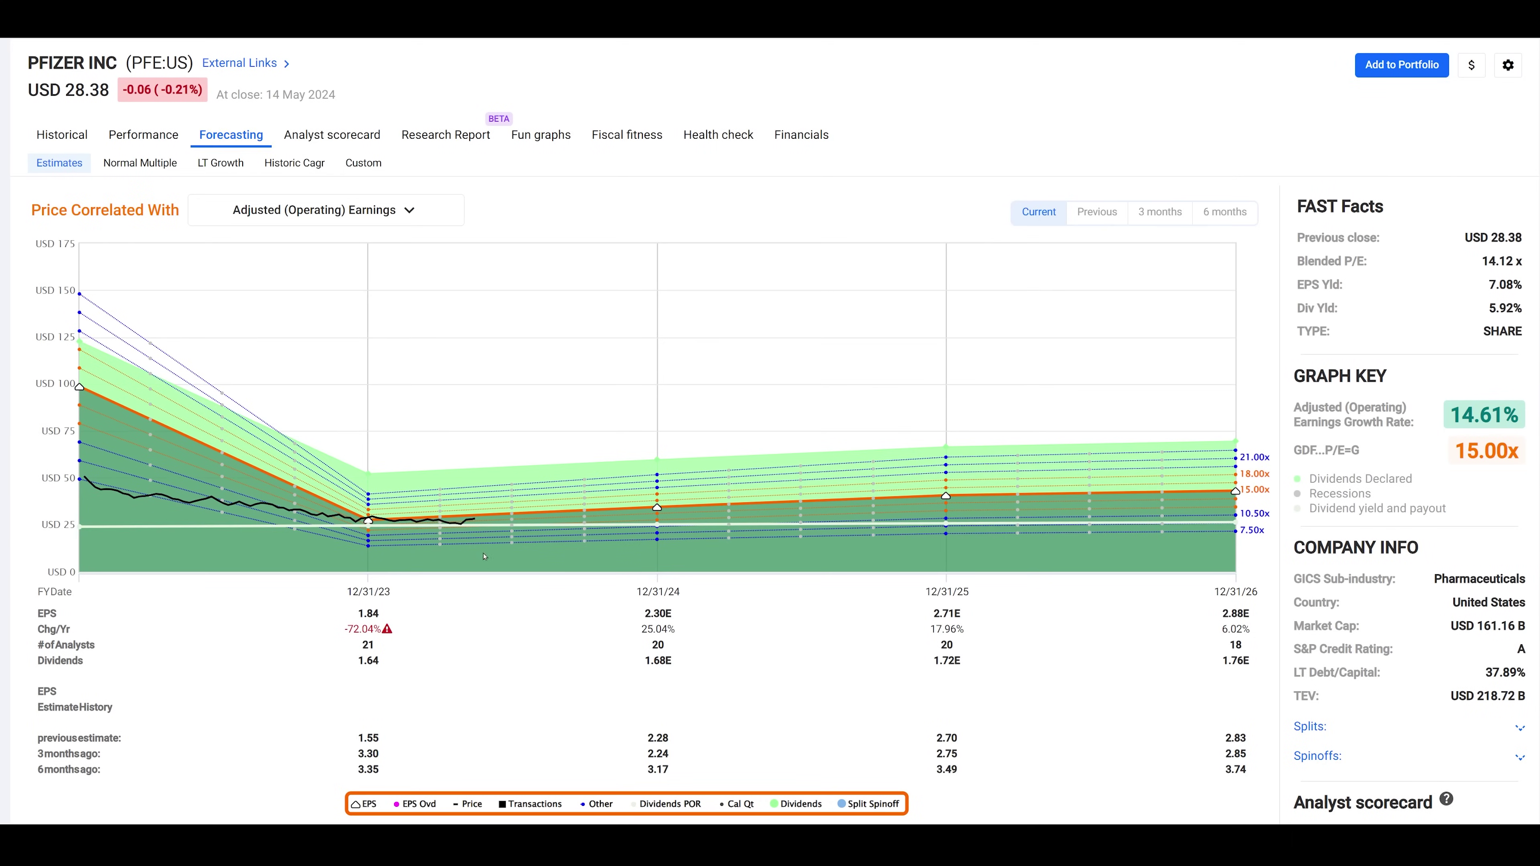
{"action": "mouse_move", "coordinate": [479, 528]}
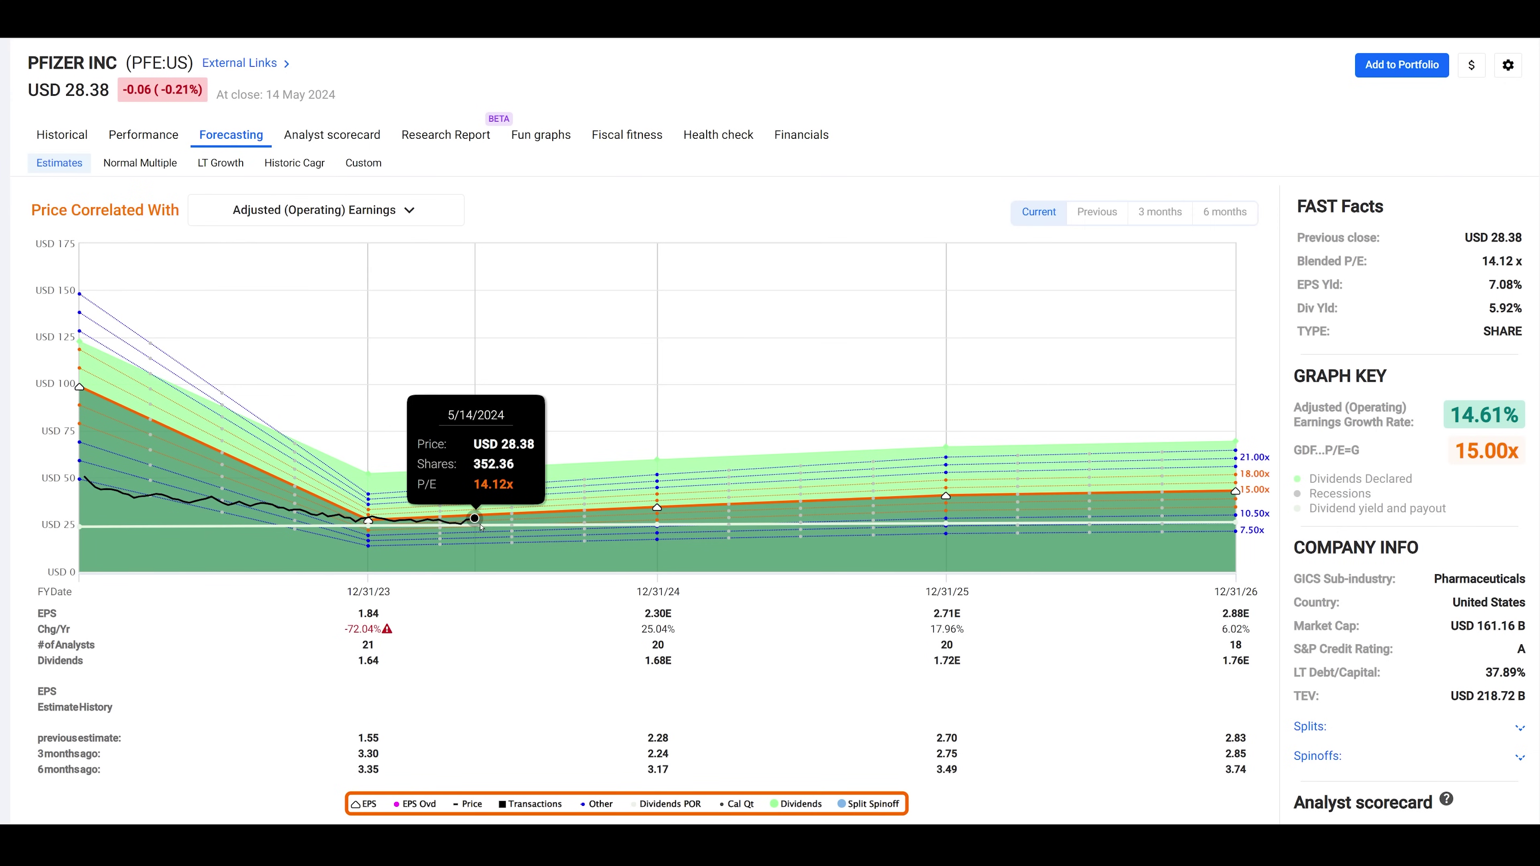
{"action": "left_click", "coordinate": [140, 167]}
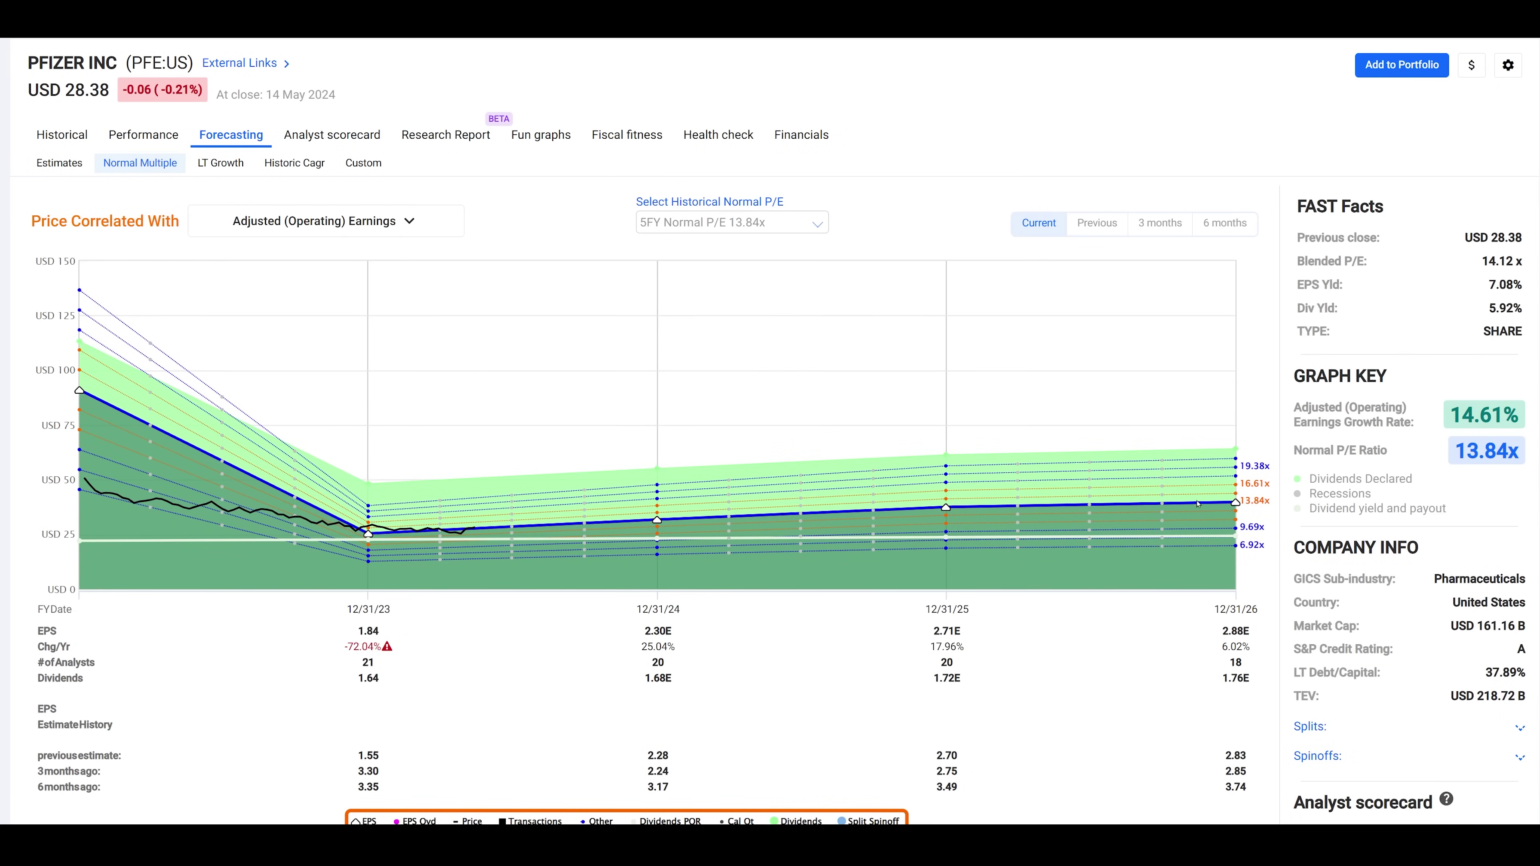
{"action": "mouse_move", "coordinate": [1235, 502]}
Scroll through Pfizer's analyst scorecard pie charts and back to the top of the page
{"action": "scroll", "coordinate": [576, 428], "scroll_direction": "down", "scroll_amount": 10}
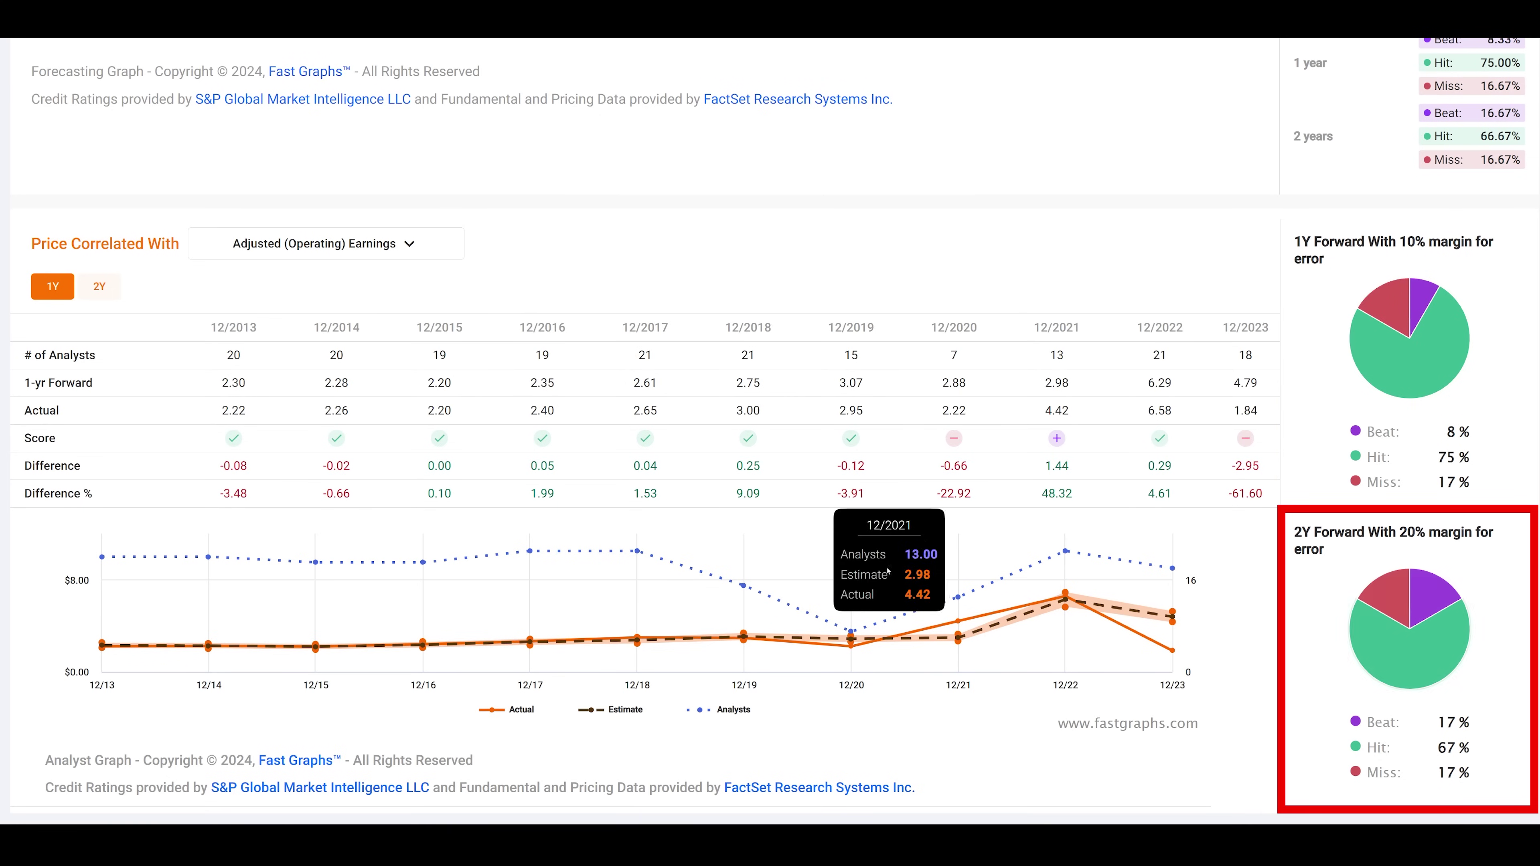
{"action": "mouse_move", "coordinate": [847, 554]}
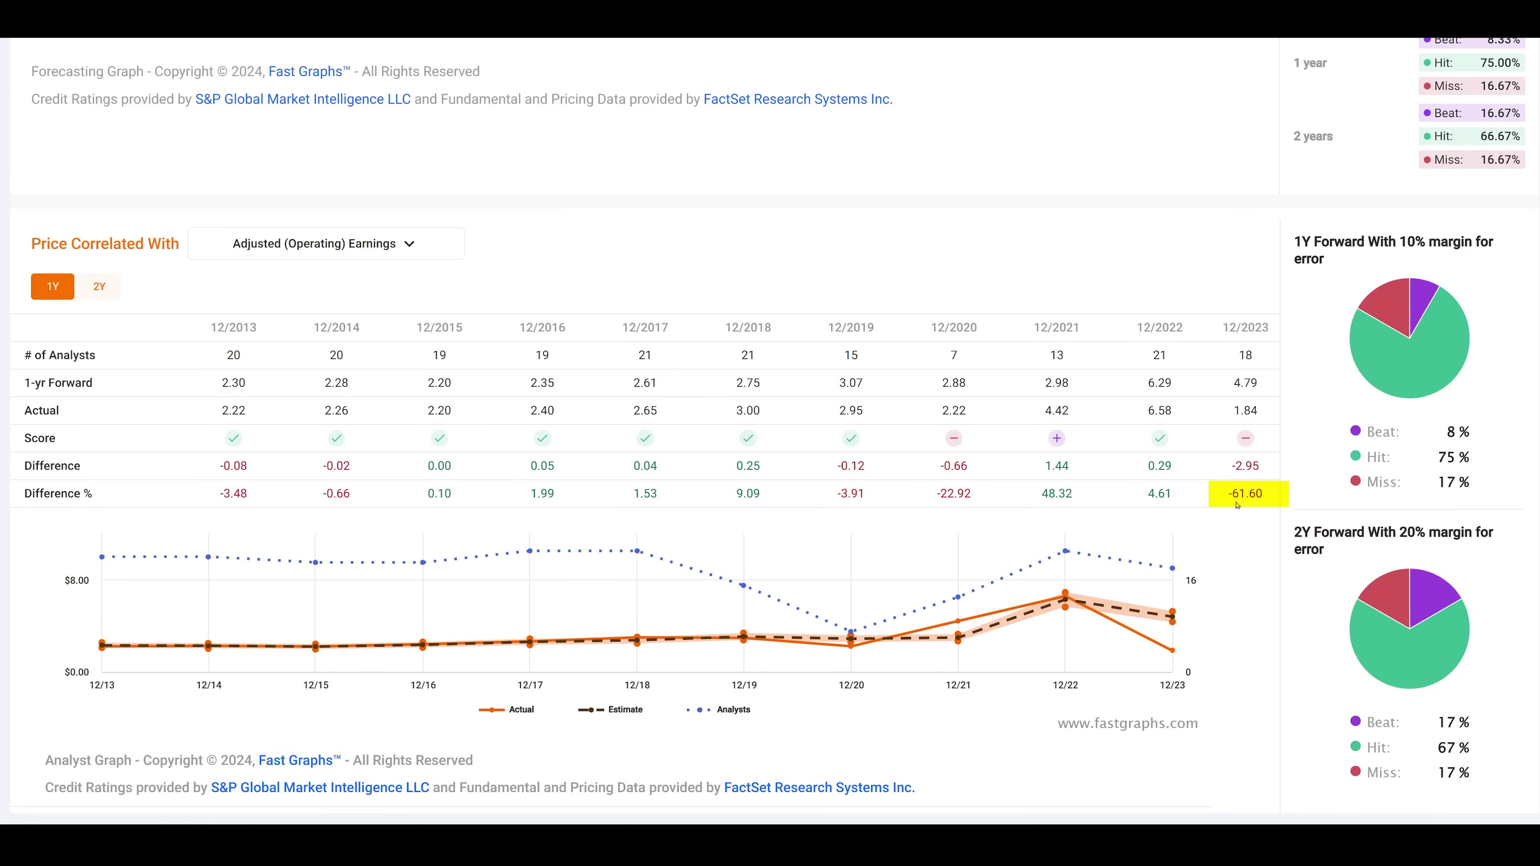
{"action": "scroll", "coordinate": [673, 383], "scroll_direction": "up", "scroll_amount": 9}
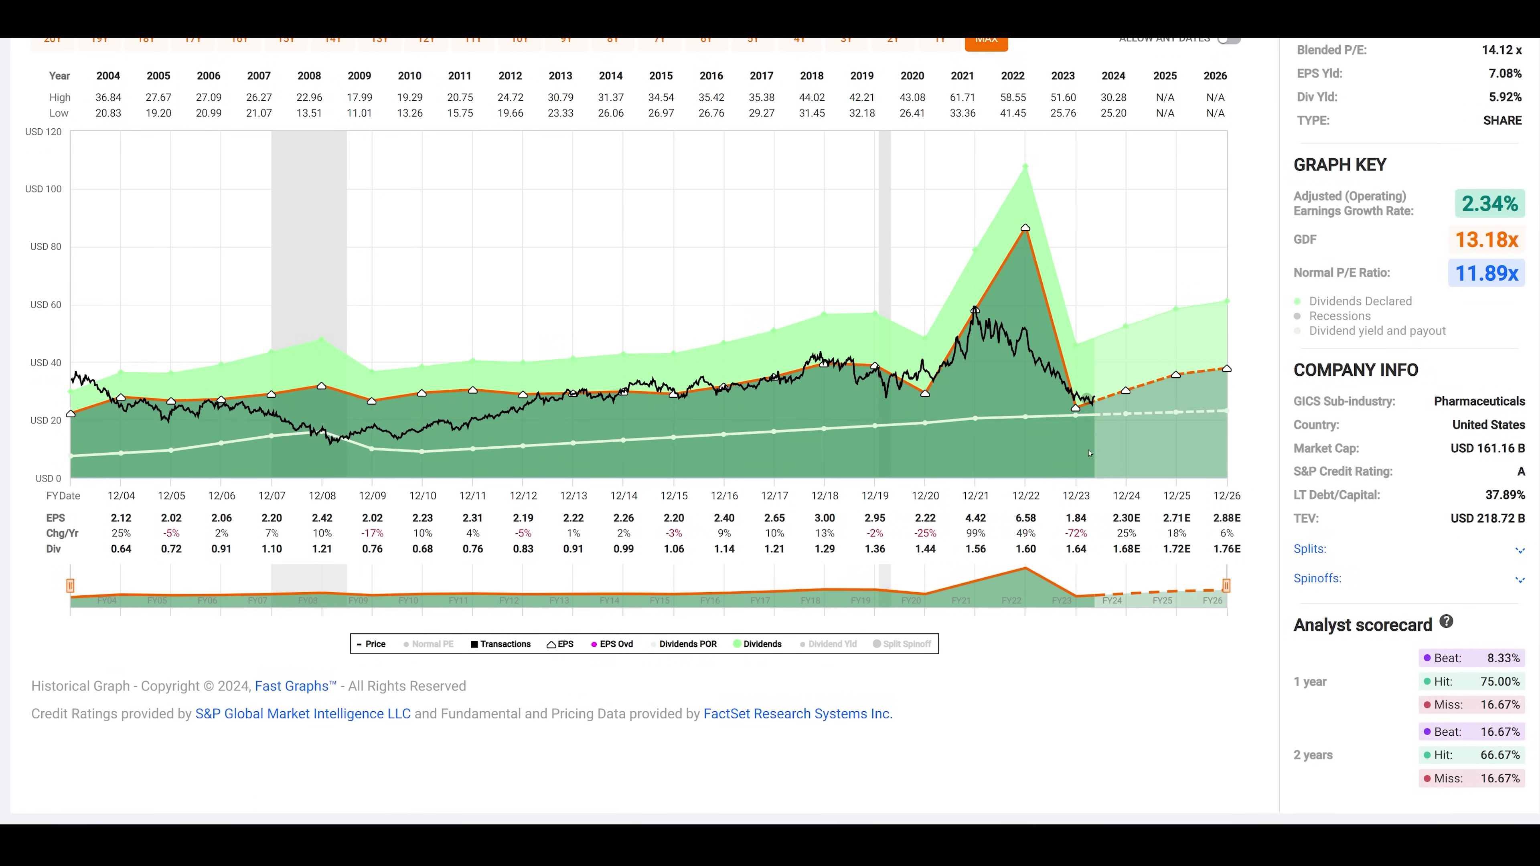
{"action": "scroll", "coordinate": [513, 304], "scroll_direction": "up", "scroll_amount": 3}
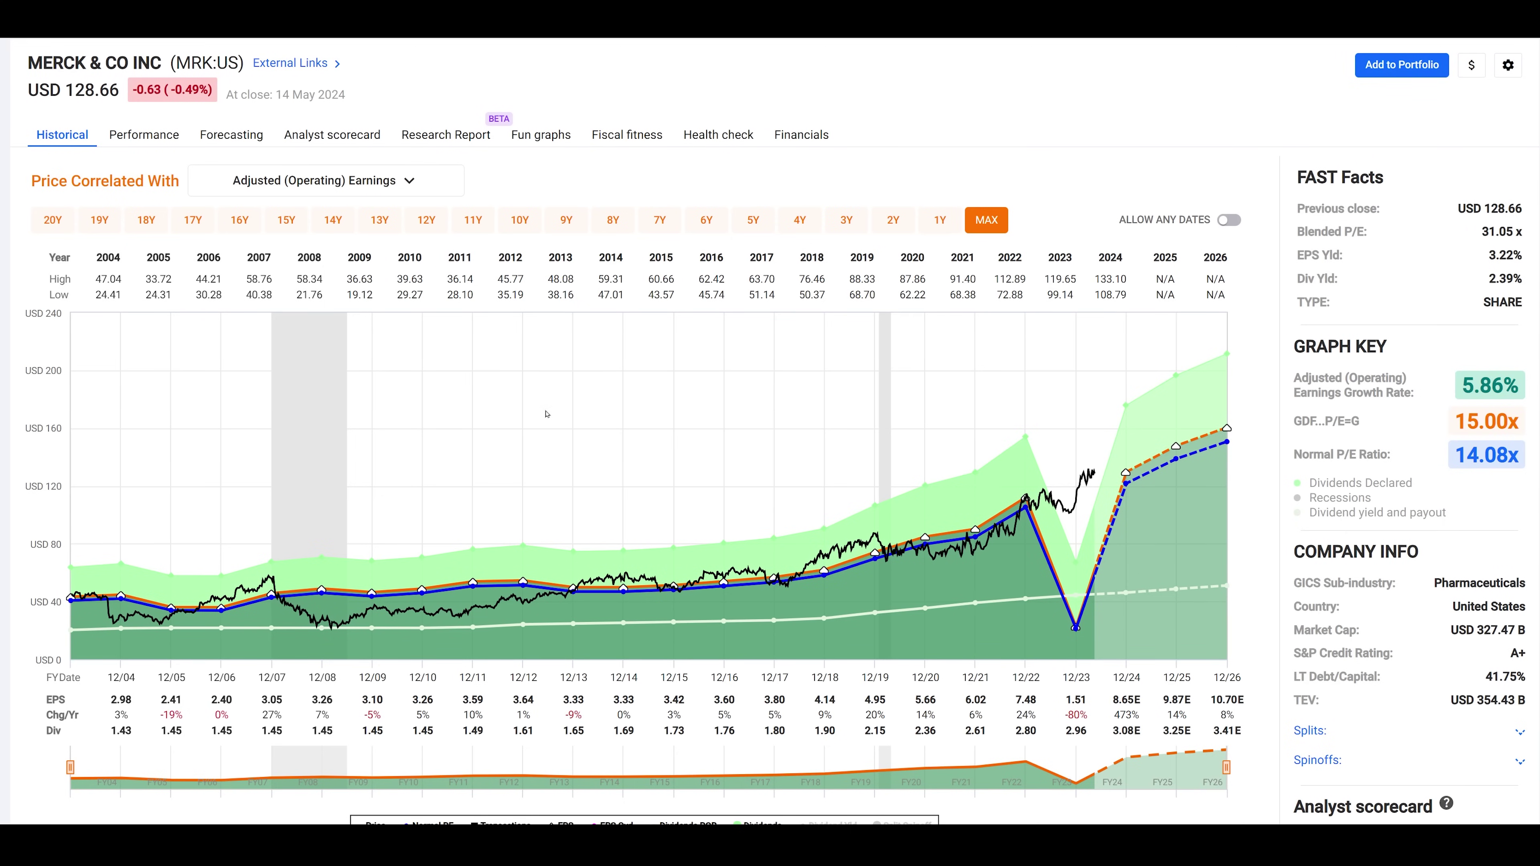
Highlight Merck's 2.39% yield and 31.05x blended P/E, then correlate price with Diluted Earnings
{"action": "left_click_drag", "start_coordinate": [1461, 269], "coordinate": [1536, 292]}
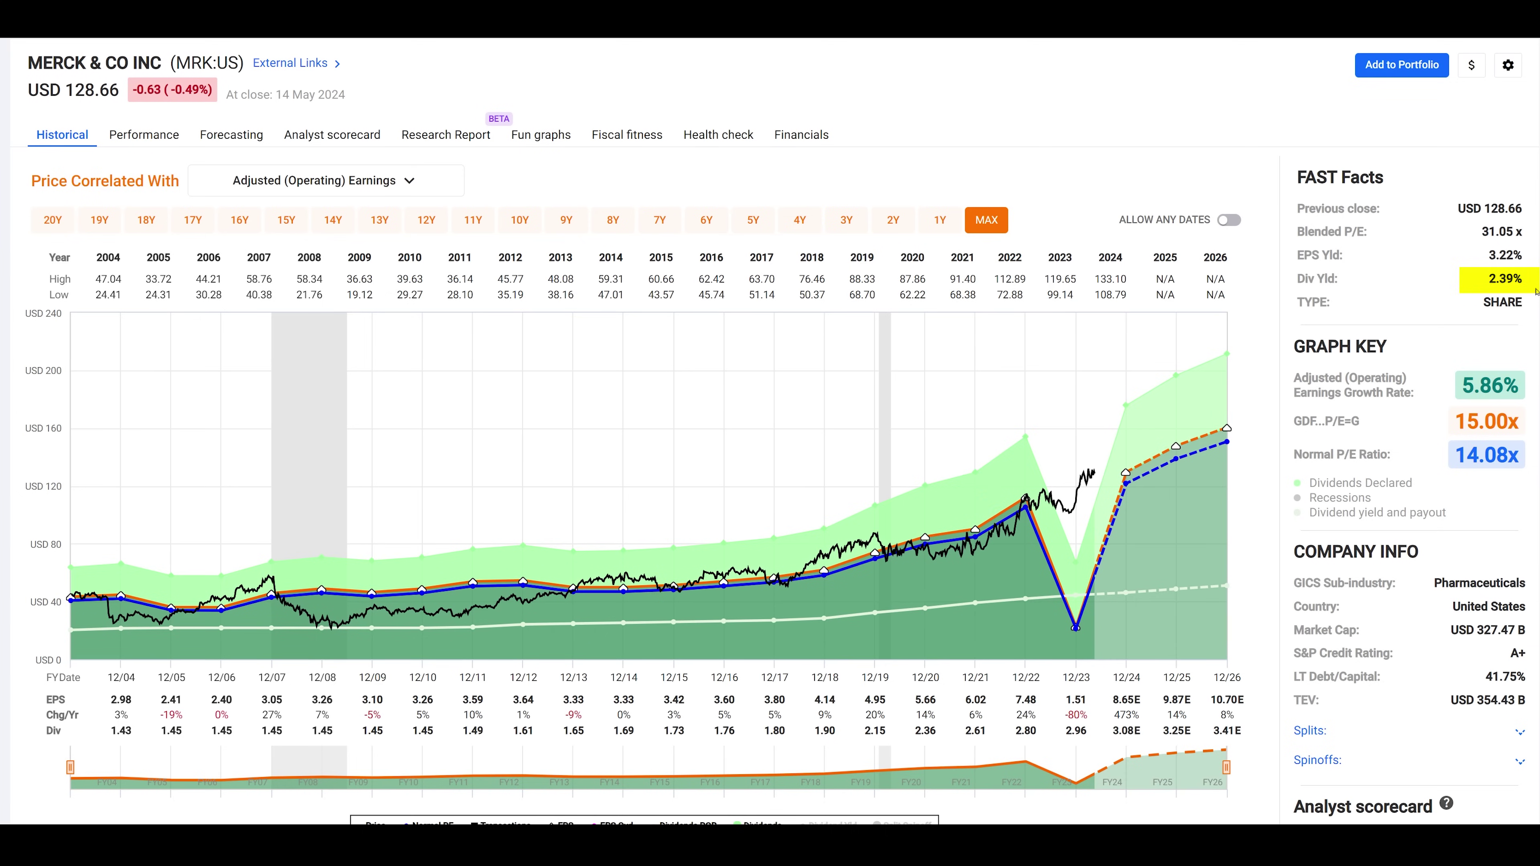
{"action": "left_click_drag", "start_coordinate": [1461, 223], "coordinate": [1536, 247]}
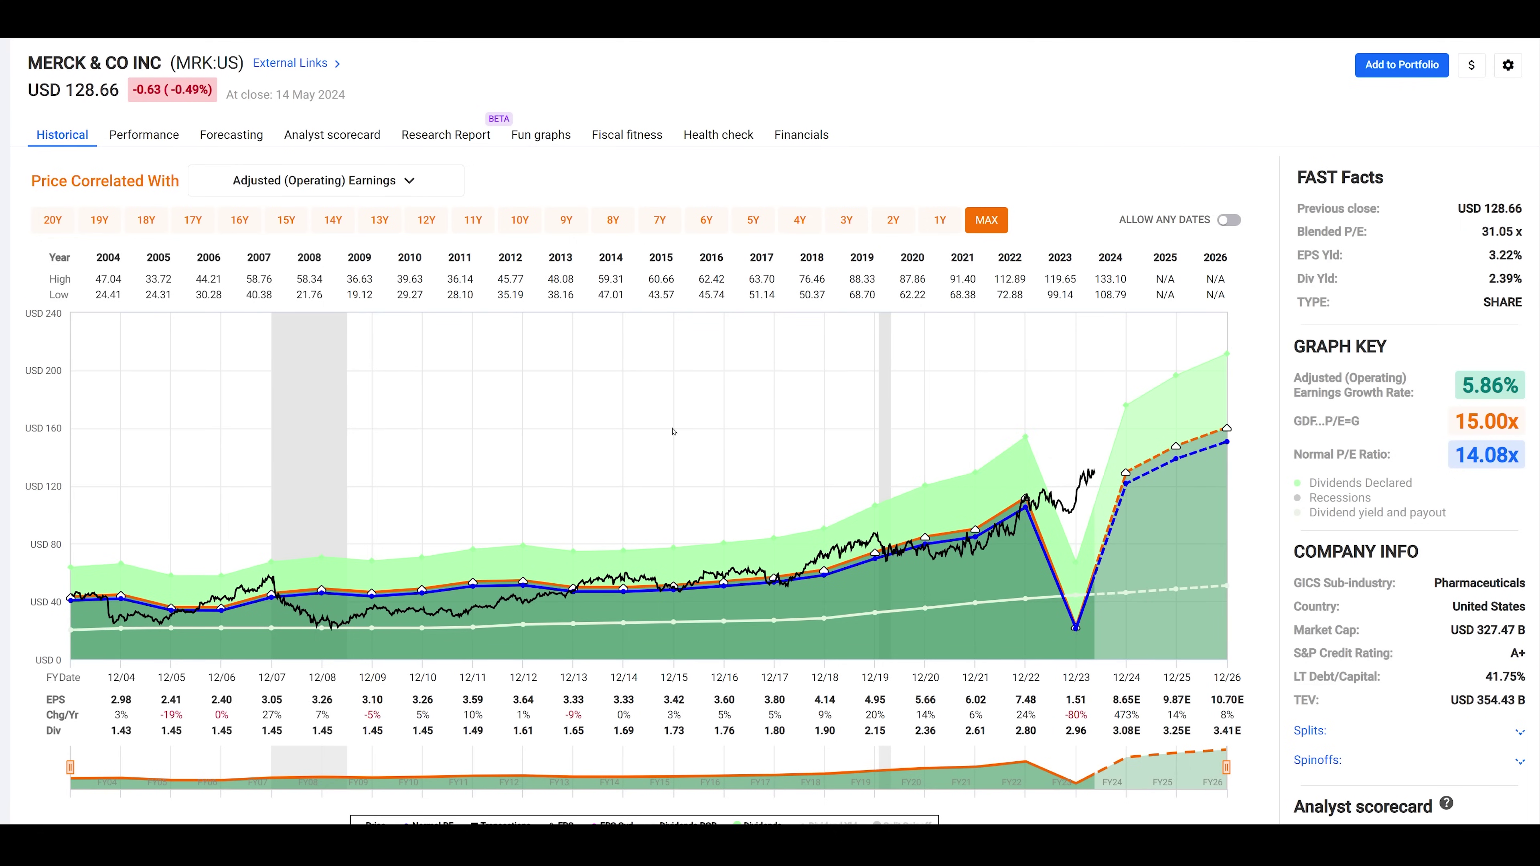
{"action": "left_click", "coordinate": [300, 181]}
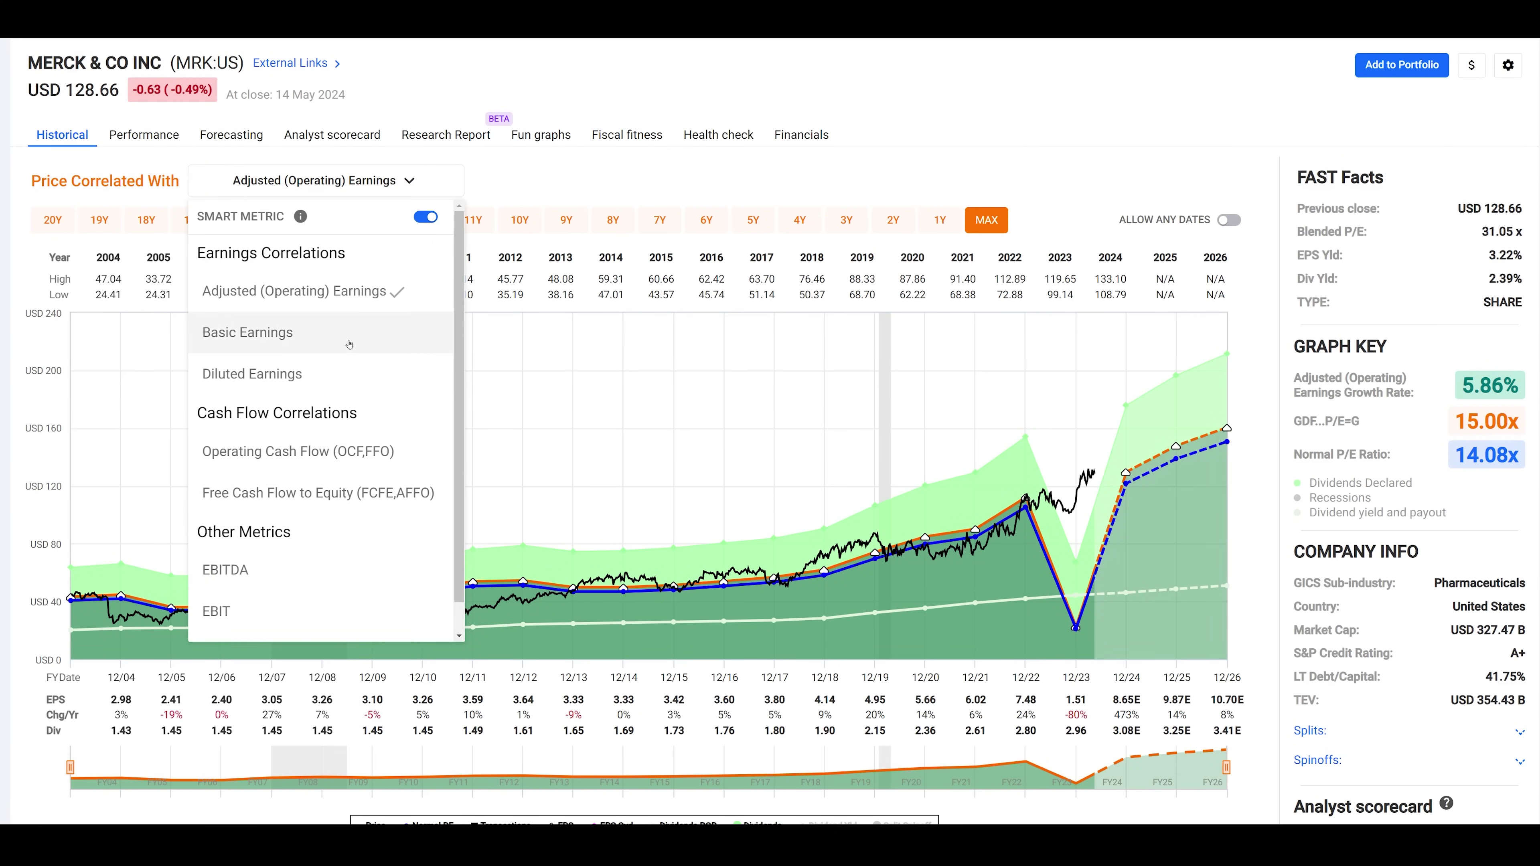
{"action": "left_click", "coordinate": [254, 338]}
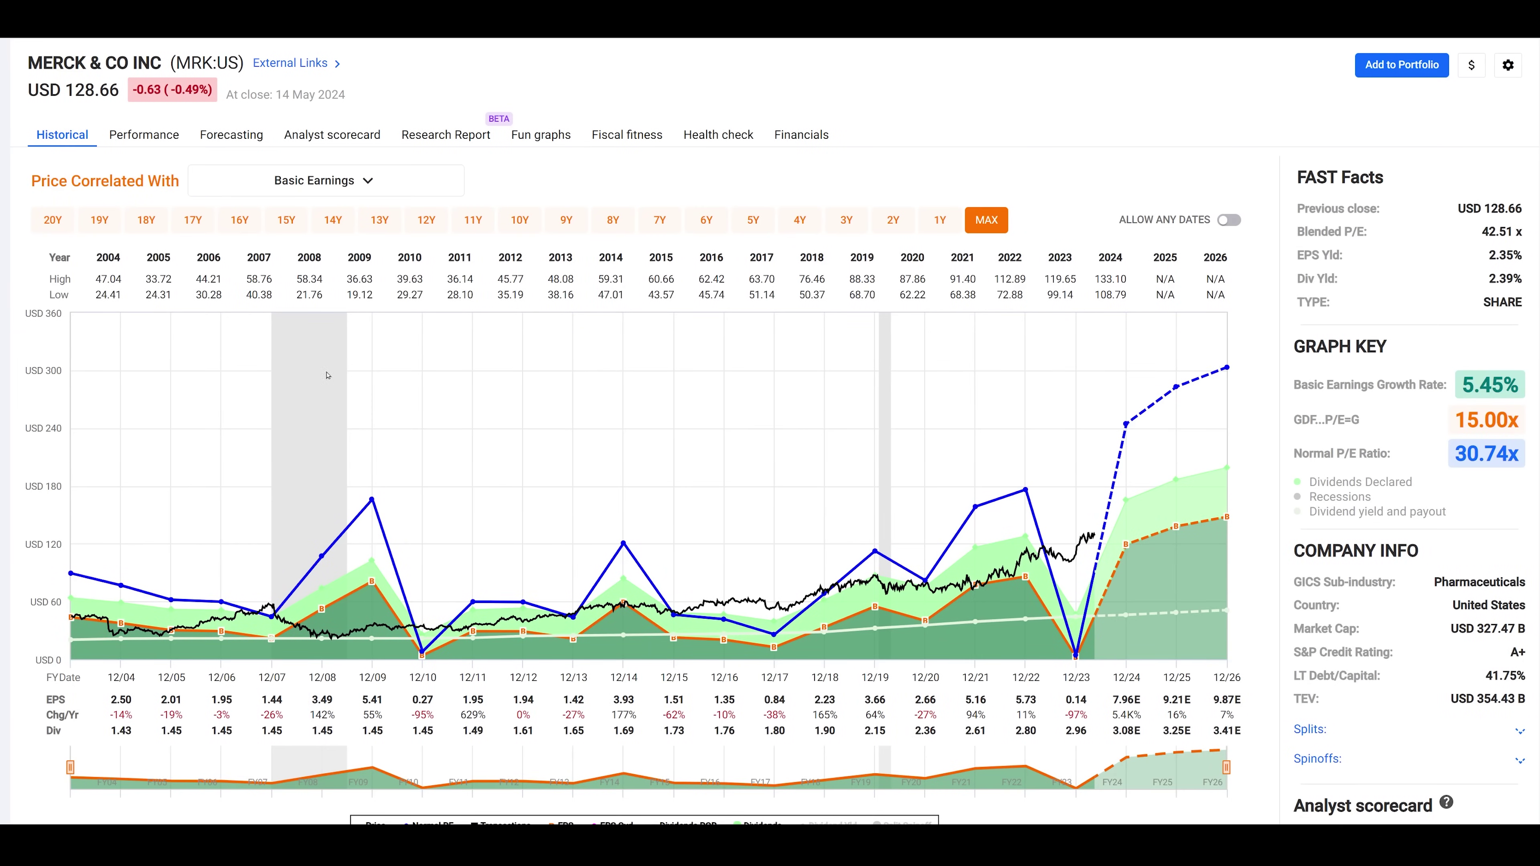
{"action": "left_click", "coordinate": [368, 184]}
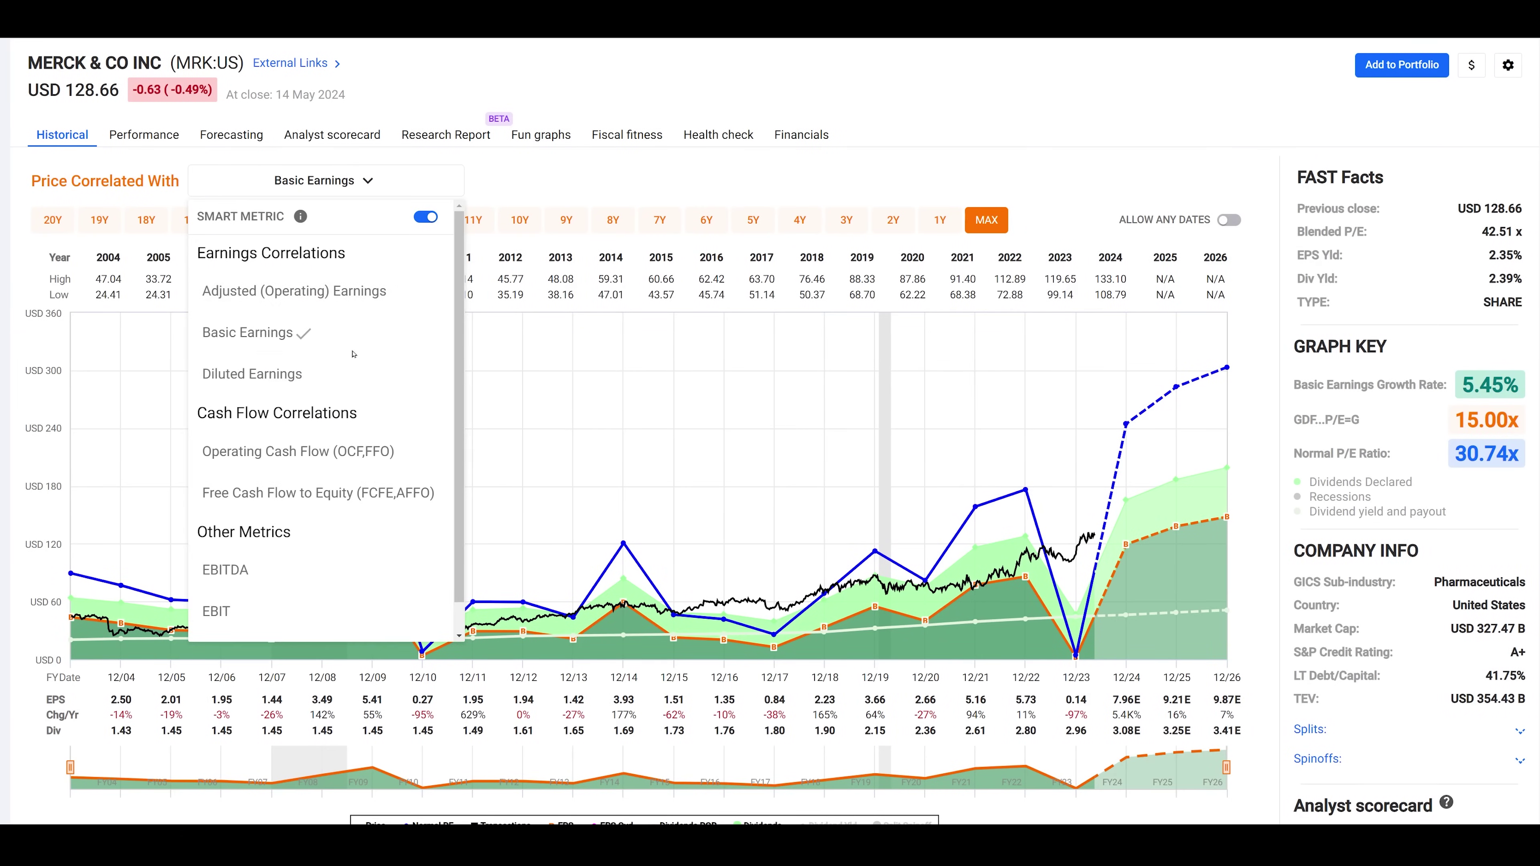
{"action": "left_click", "coordinate": [280, 377]}
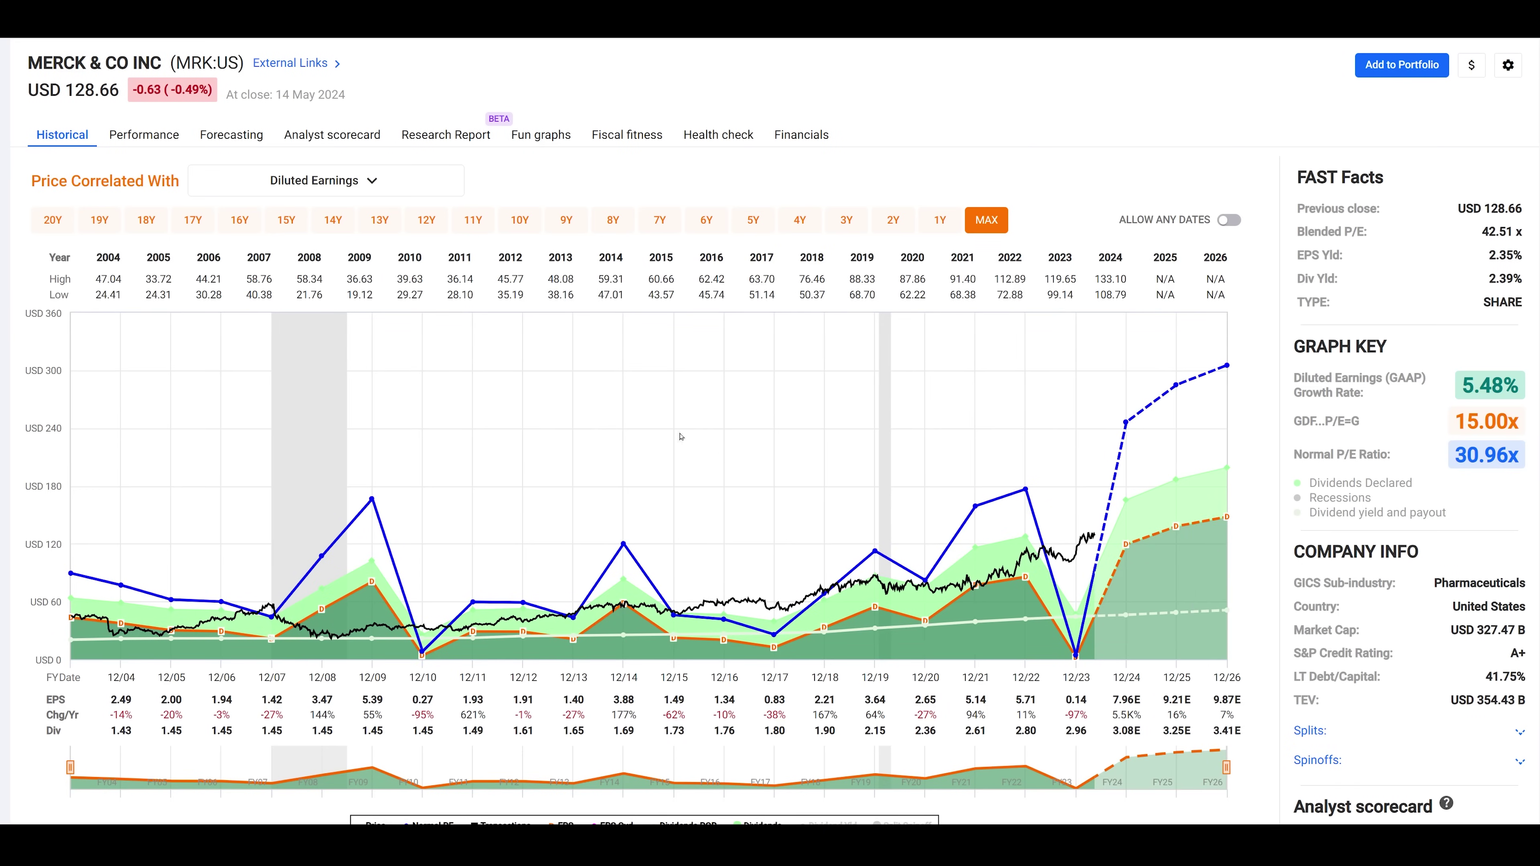
Correlate Merck's price with Adjusted (Operating) Earnings, then view its 2024–2026 EPS estimates
{"action": "left_click", "coordinate": [373, 181]}
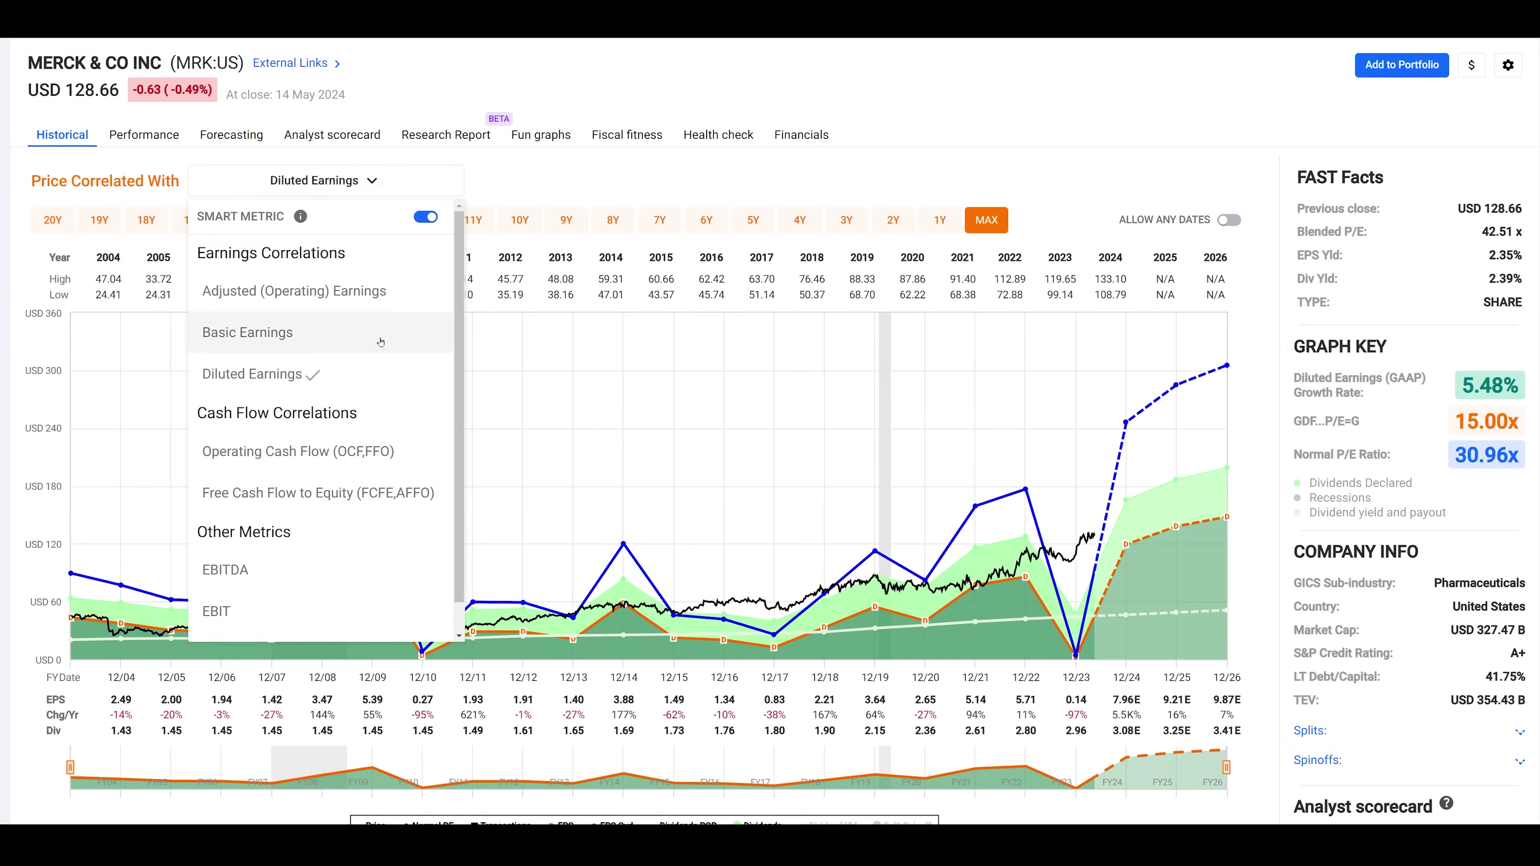
{"action": "left_click", "coordinate": [315, 295]}
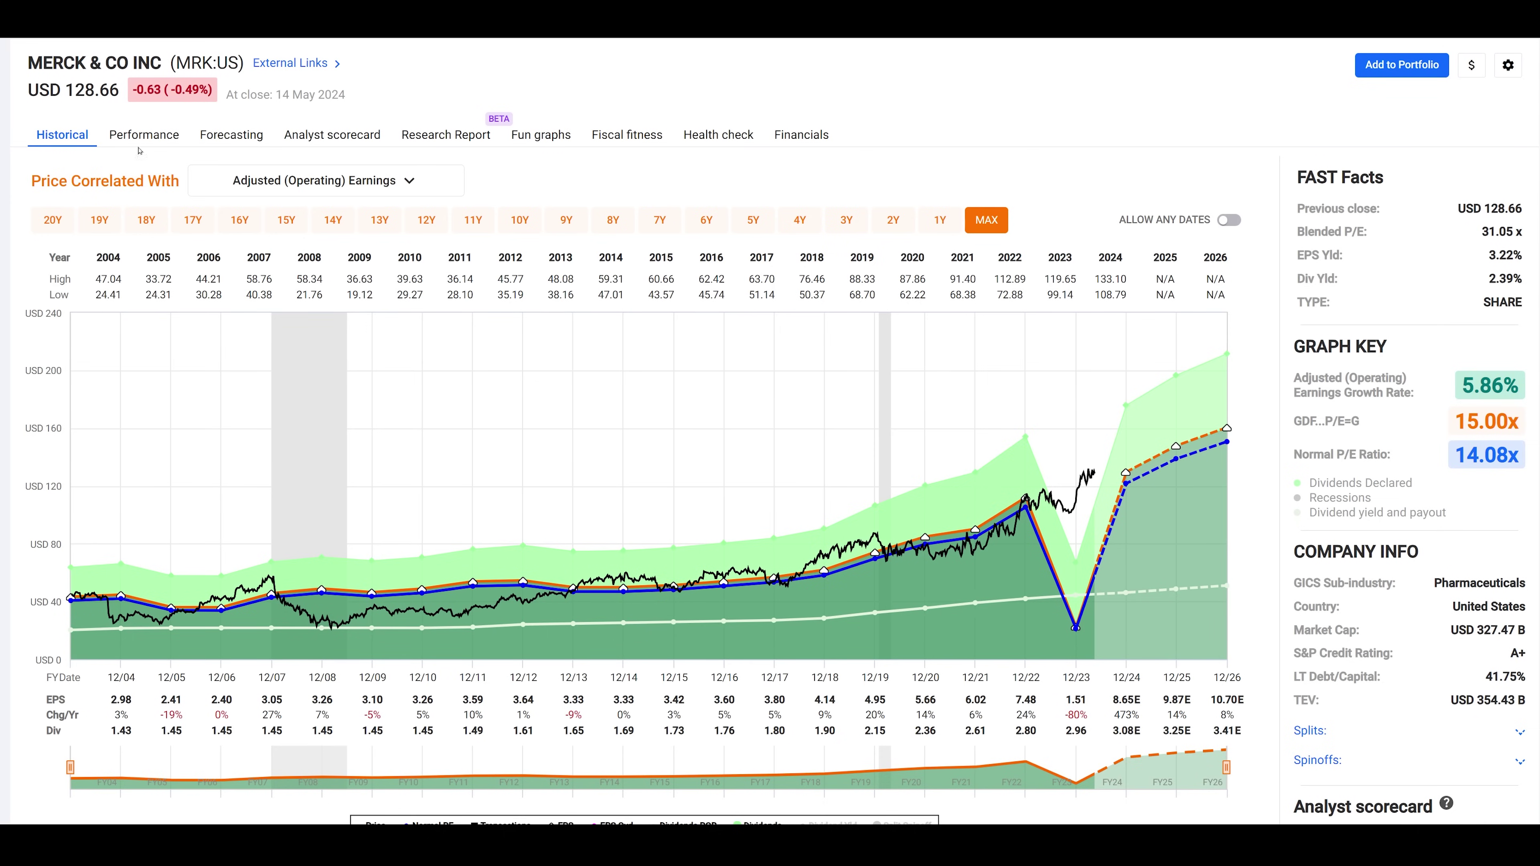
{"action": "left_click", "coordinate": [231, 134]}
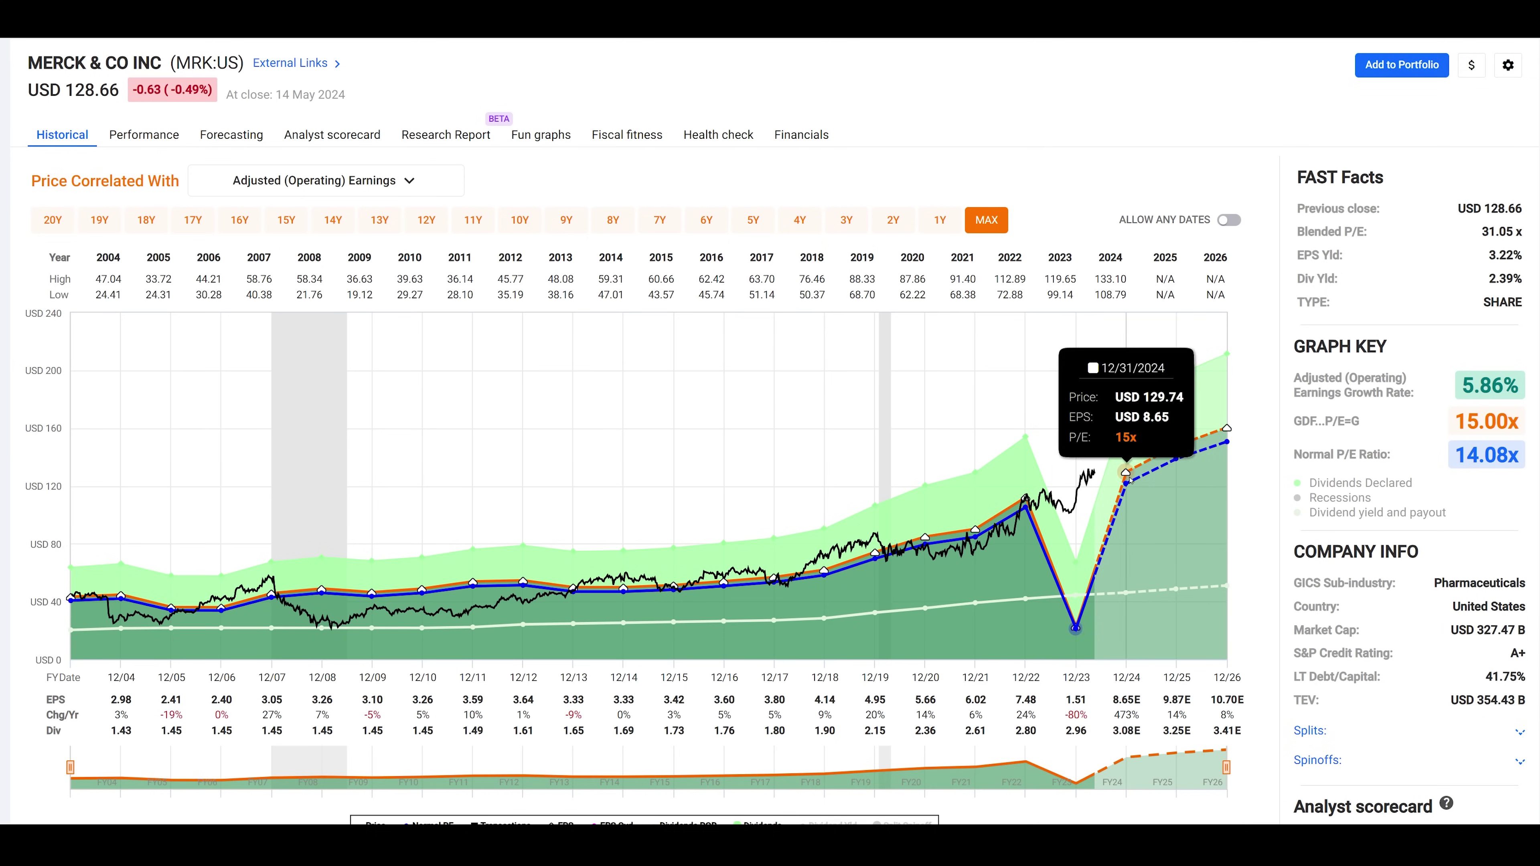
Bring up Merck's Forecasting estimates chart and inspect its analyst-estimate data points
{"action": "left_click", "coordinate": [231, 135]}
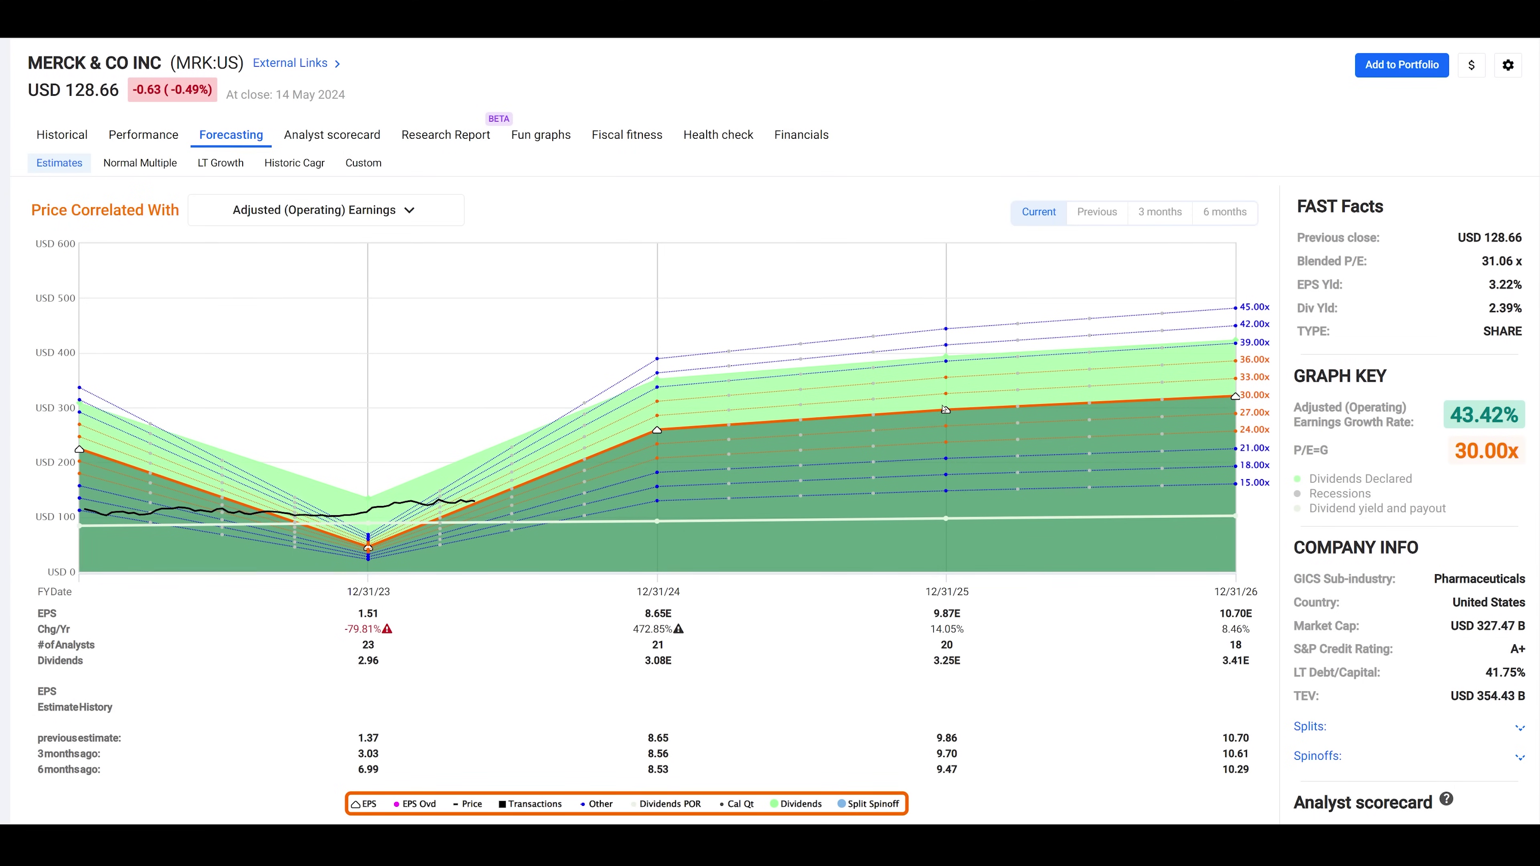
{"action": "mouse_move", "coordinate": [946, 410]}
{"action": "mouse_move", "coordinate": [658, 432]}
{"action": "mouse_move", "coordinate": [1245, 489]}
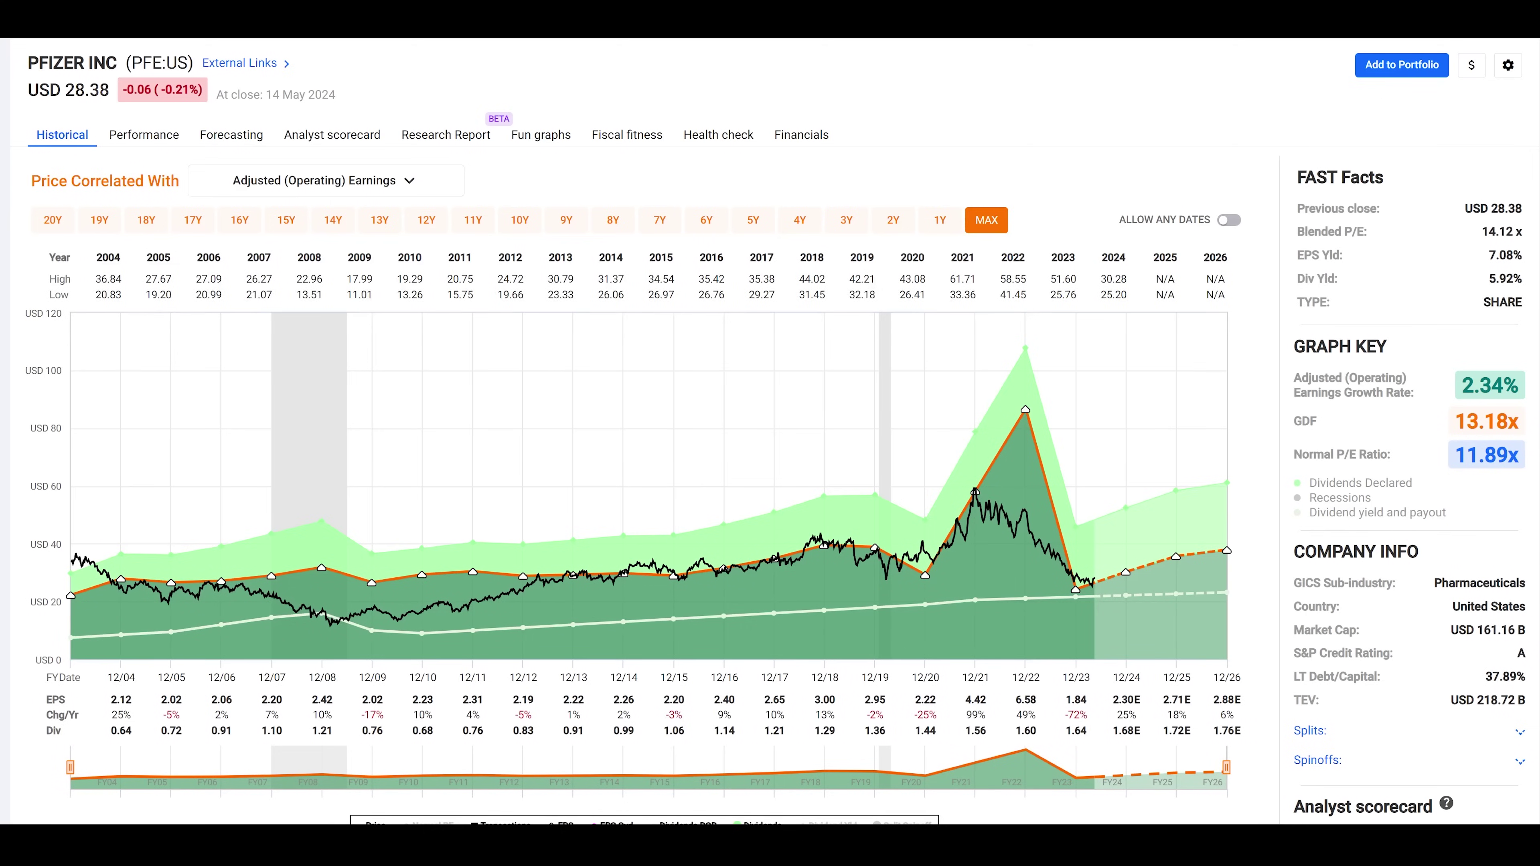
View Pfizer's Forecasting chart and inspect its 12/31/26 estimate point
{"action": "left_click", "coordinate": [231, 134]}
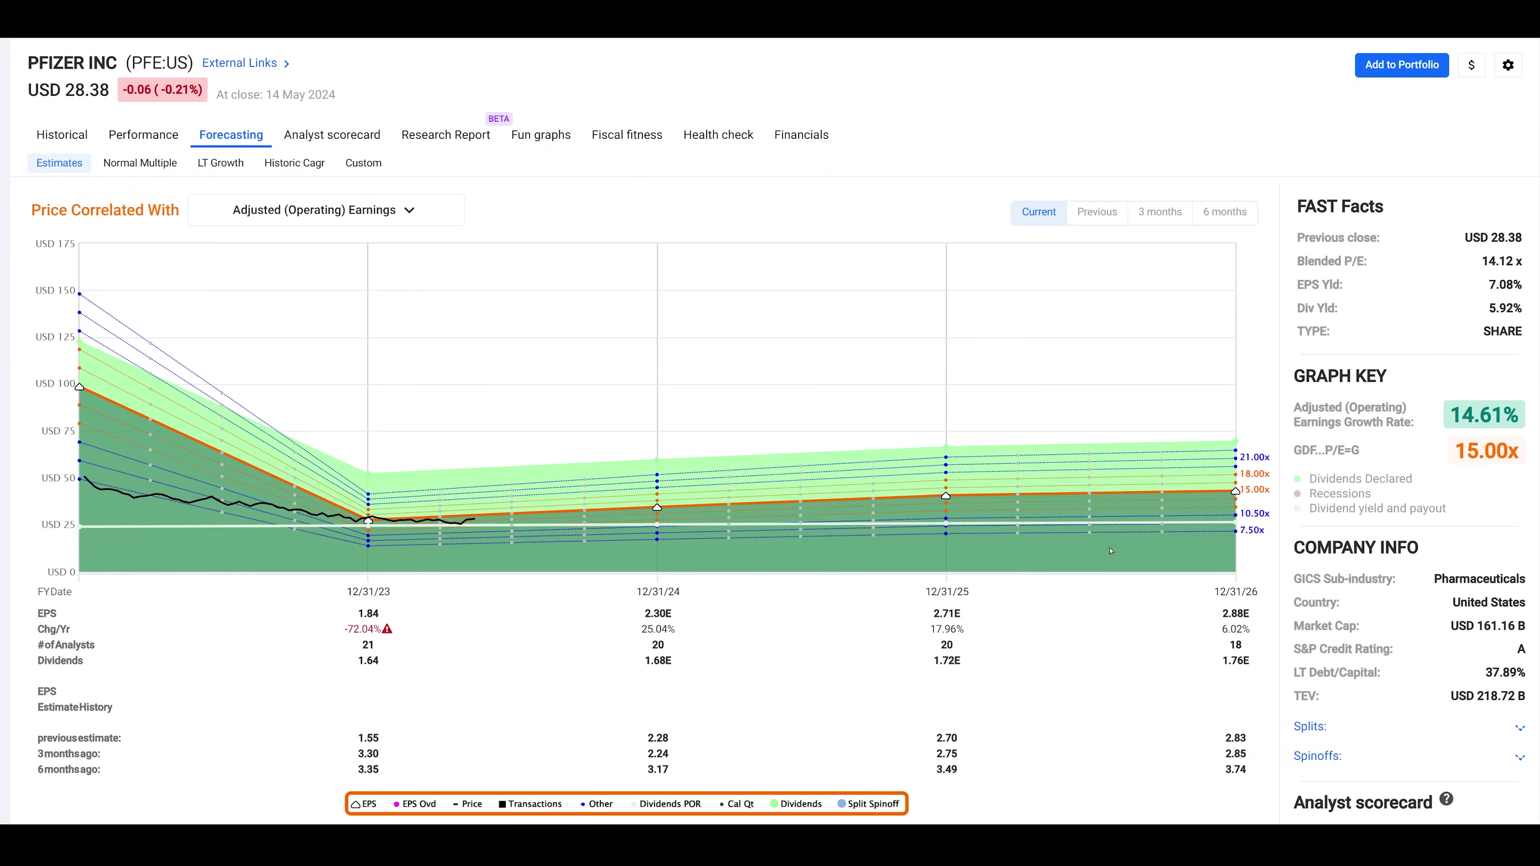
{"action": "mouse_move", "coordinate": [1236, 493]}
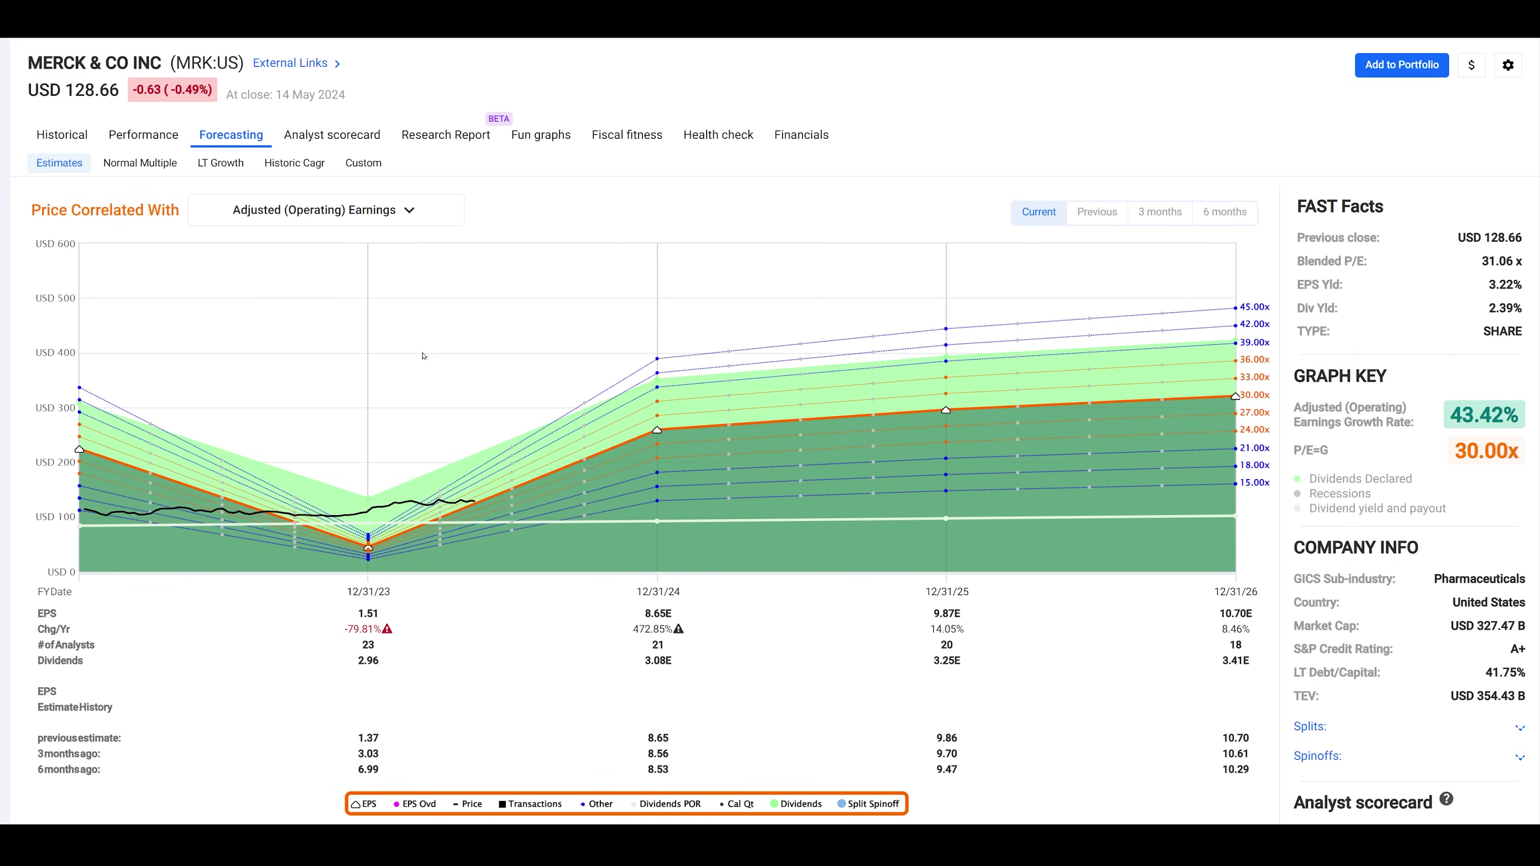
{"action": "scroll", "coordinate": [402, 310], "scroll_direction": "down", "scroll_amount": 10}
{"action": "scroll", "coordinate": [1007, 594], "scroll_direction": "down", "scroll_amount": 1}
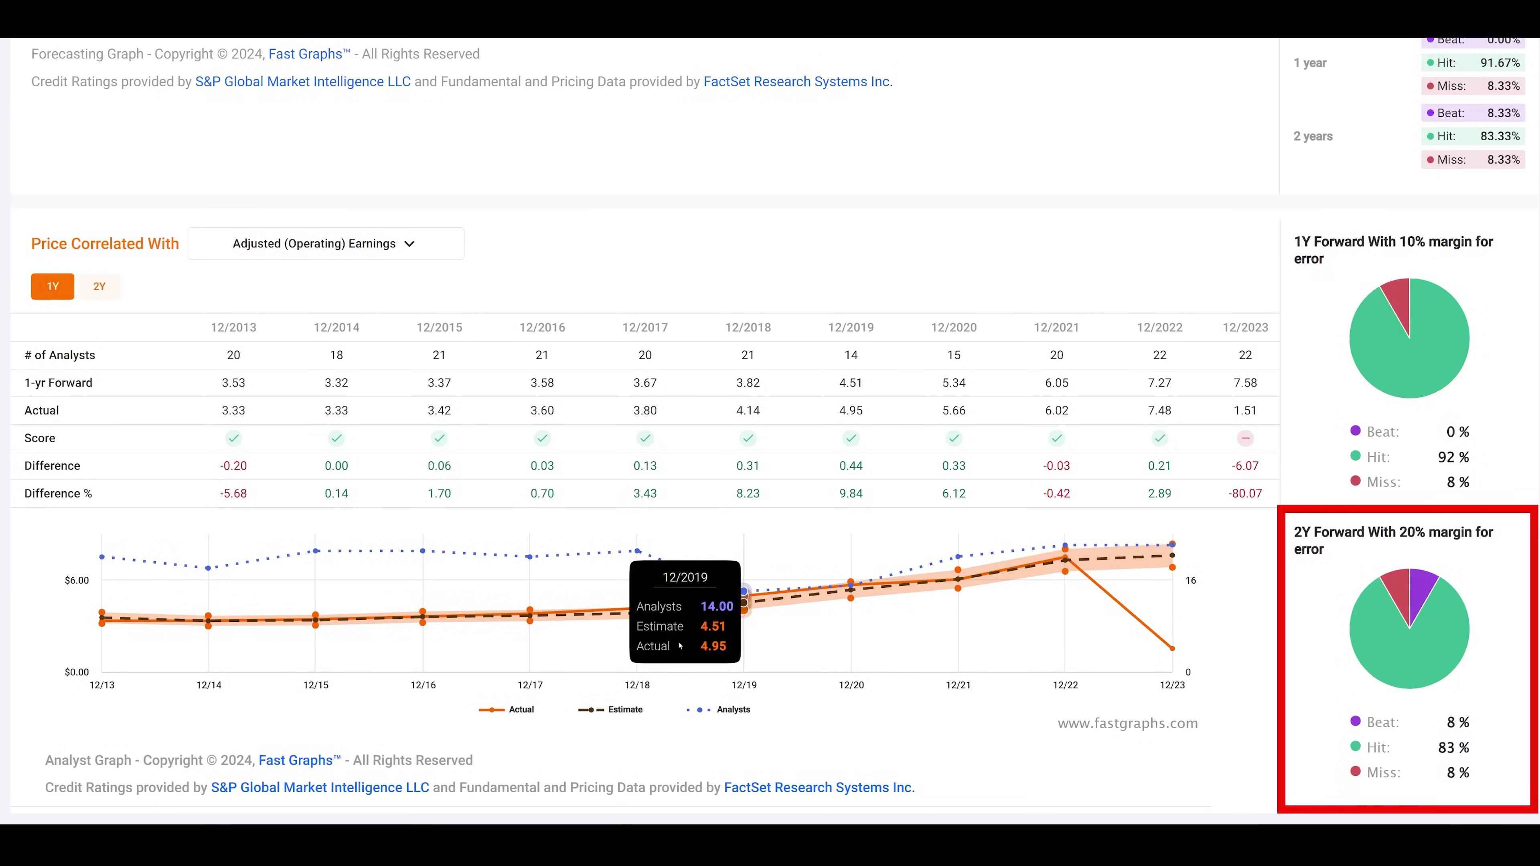
{"action": "scroll", "coordinate": [599, 623], "scroll_direction": "up", "scroll_amount": 5}
{"action": "scroll", "coordinate": [599, 623], "scroll_direction": "up", "scroll_amount": 4}
{"action": "scroll", "coordinate": [511, 513], "scroll_direction": "up", "scroll_amount": 2}
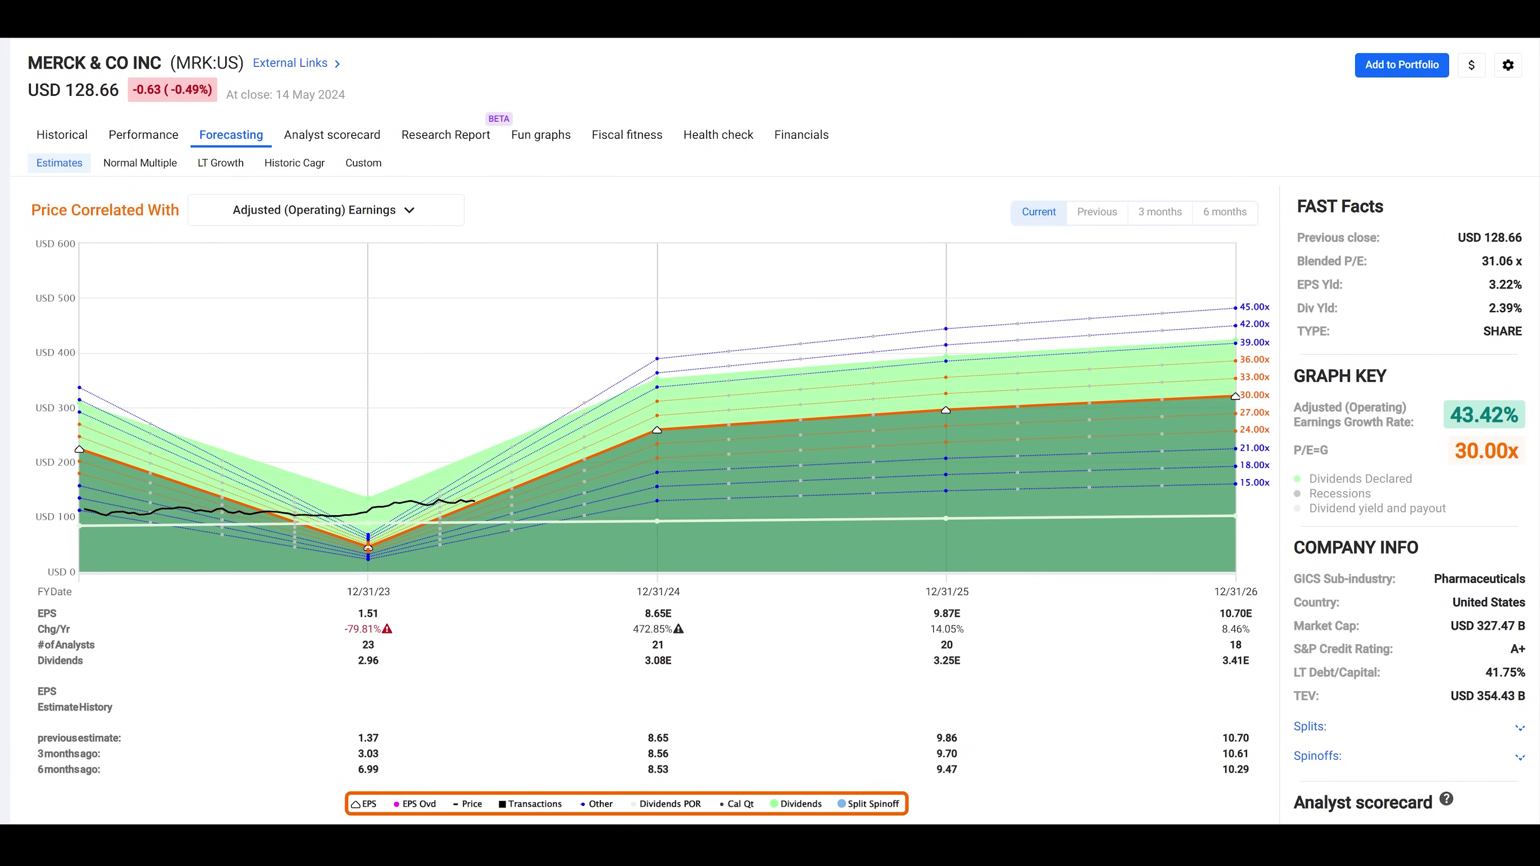
{"action": "left_click", "coordinate": [61, 135]}
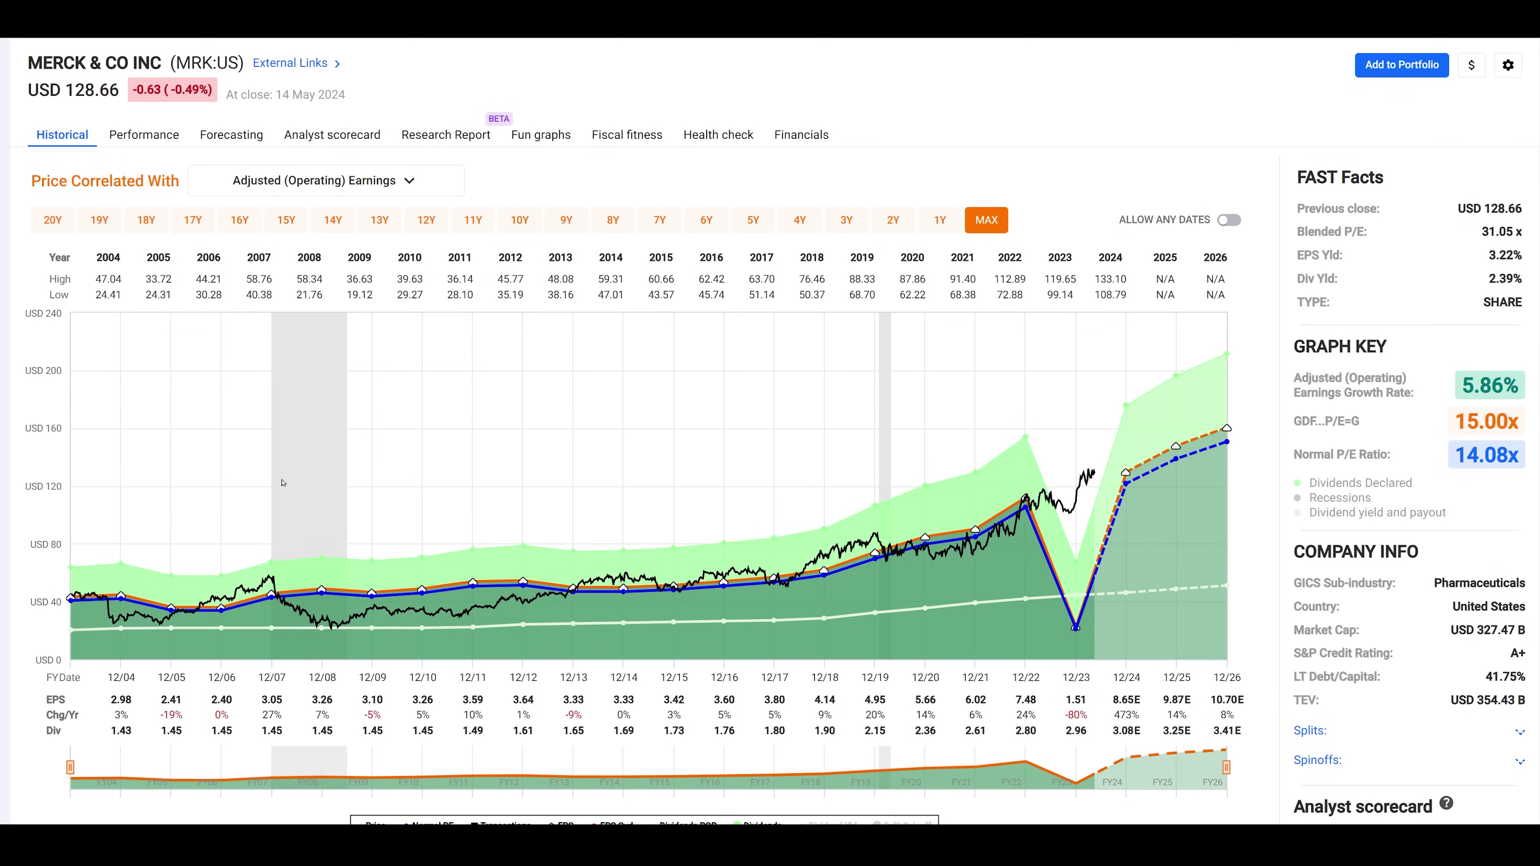
Narrow Merck's historical chart through 19Y and 15Y to 8Y (12.61% growth), then open Yahoo estimates
{"action": "left_click", "coordinate": [100, 219]}
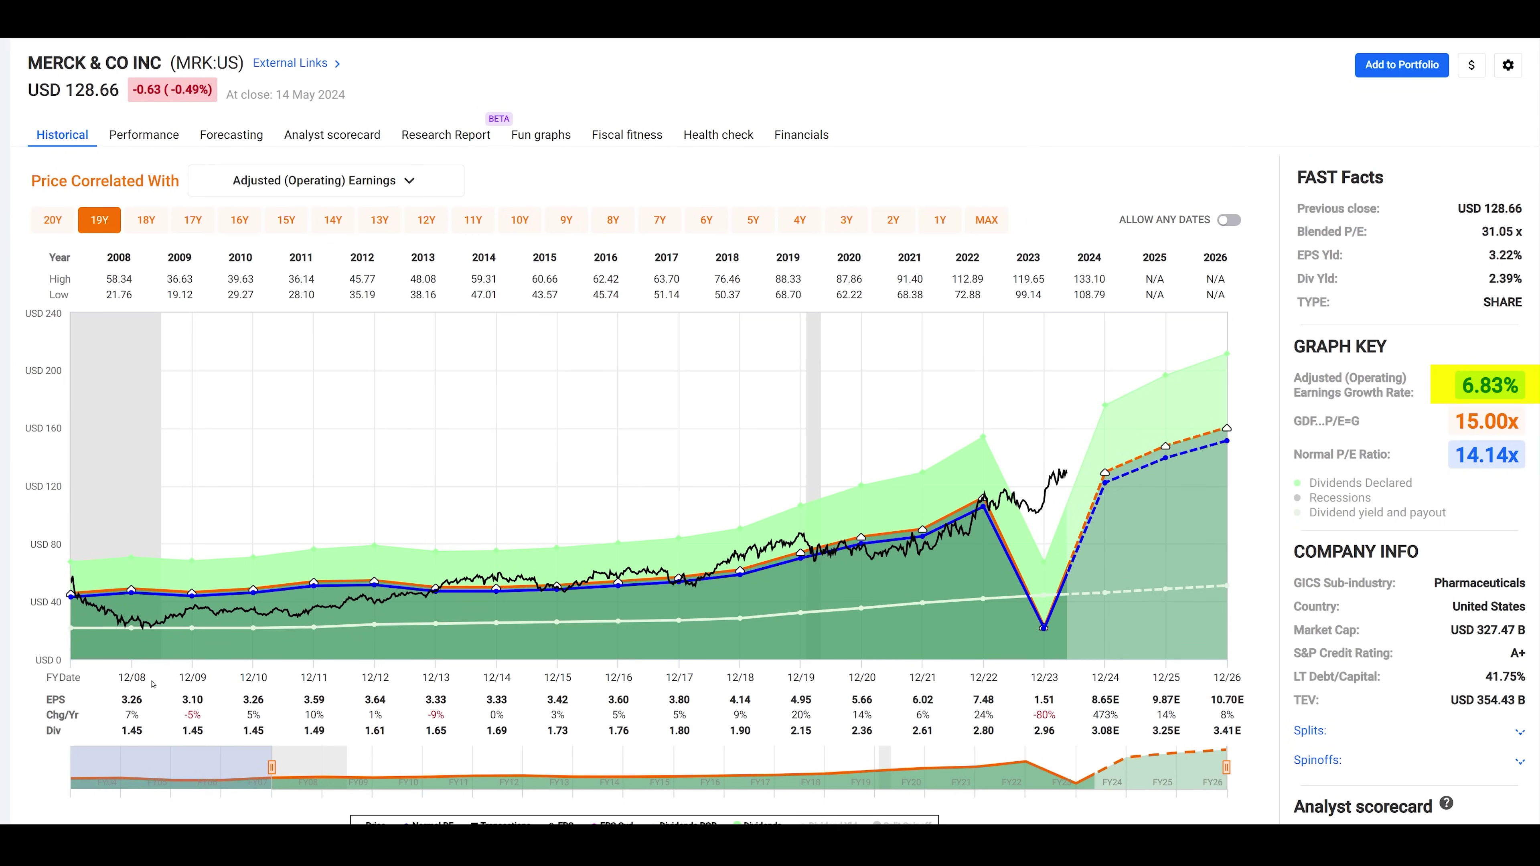
{"action": "left_click", "coordinate": [287, 223]}
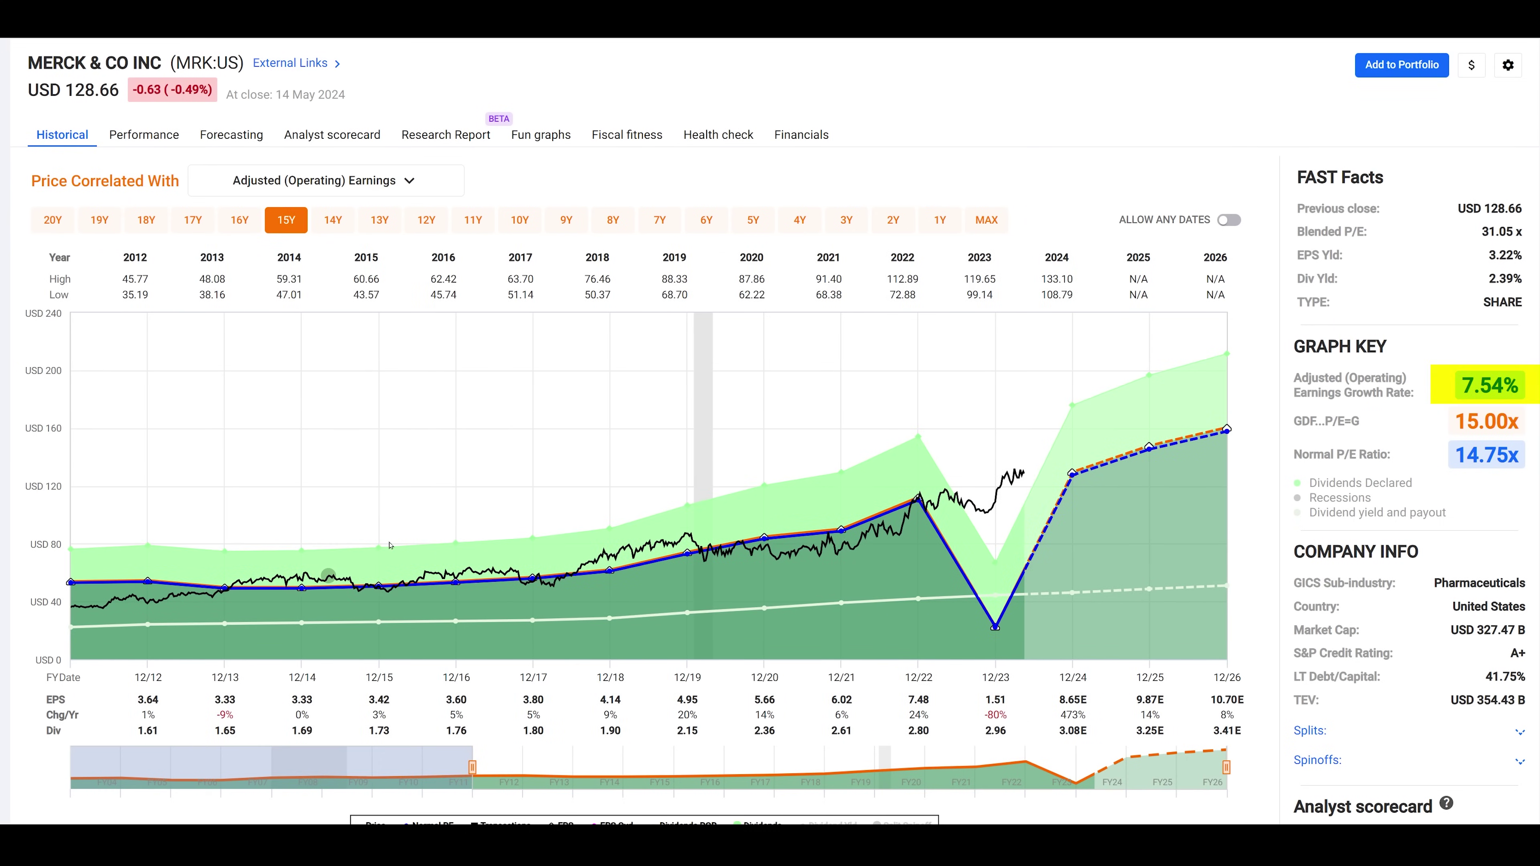
{"action": "left_click", "coordinate": [613, 220]}
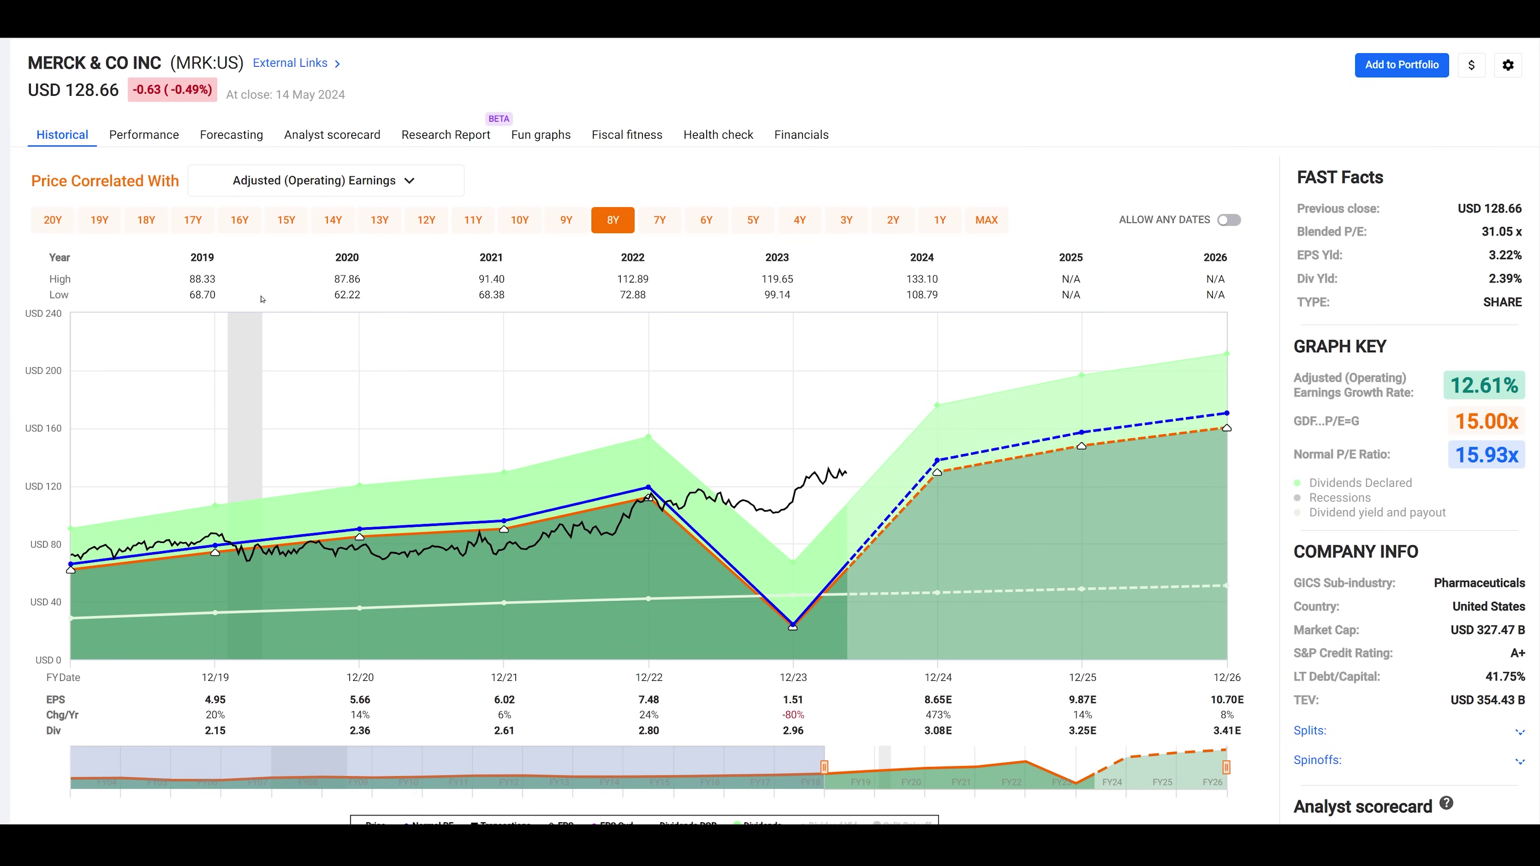
{"action": "left_click", "coordinate": [287, 64]}
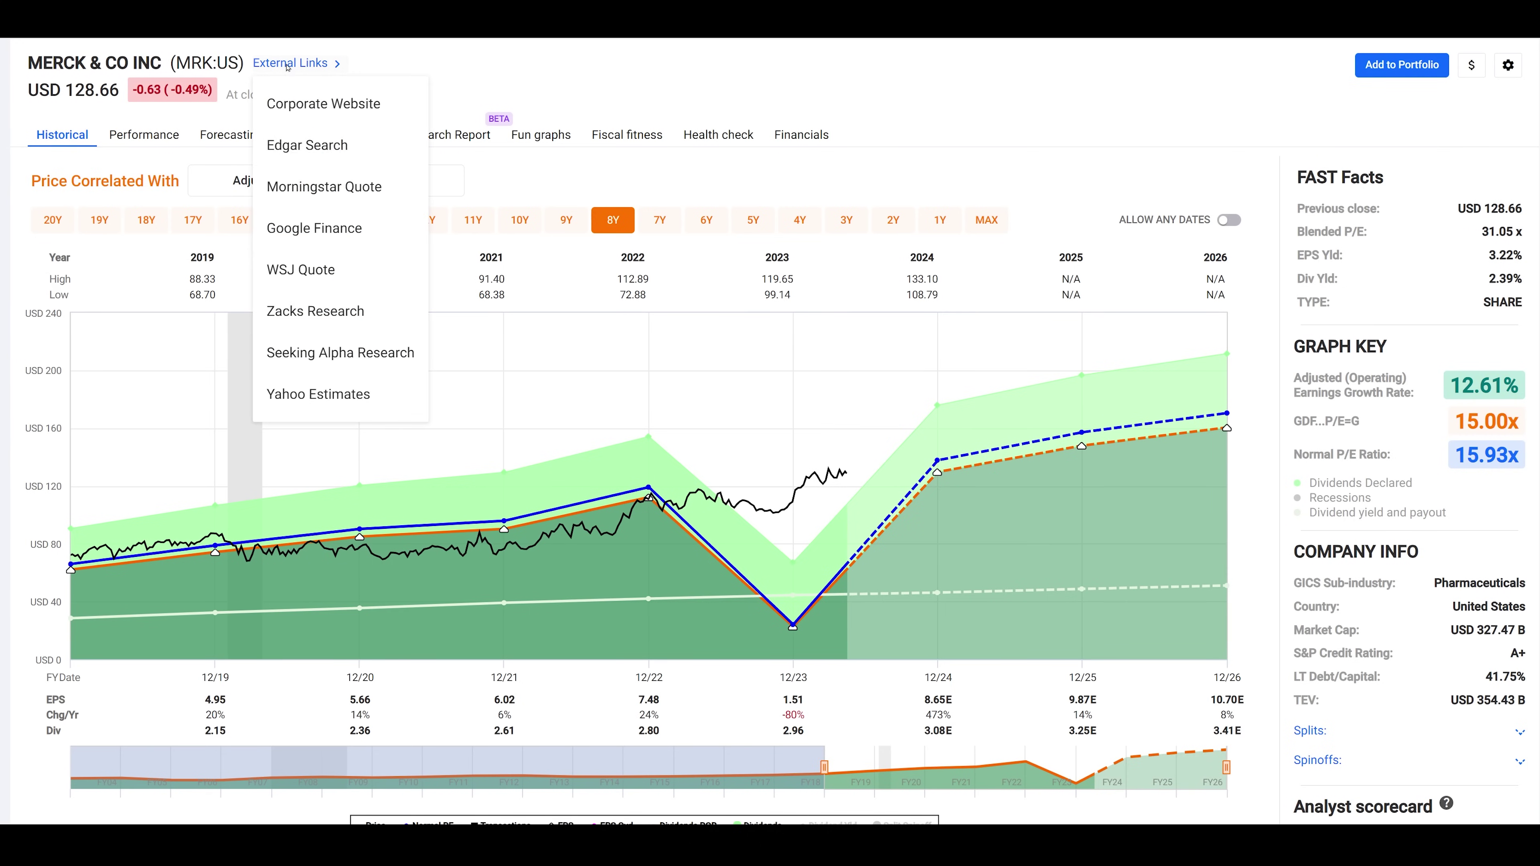
{"action": "left_click", "coordinate": [312, 395]}
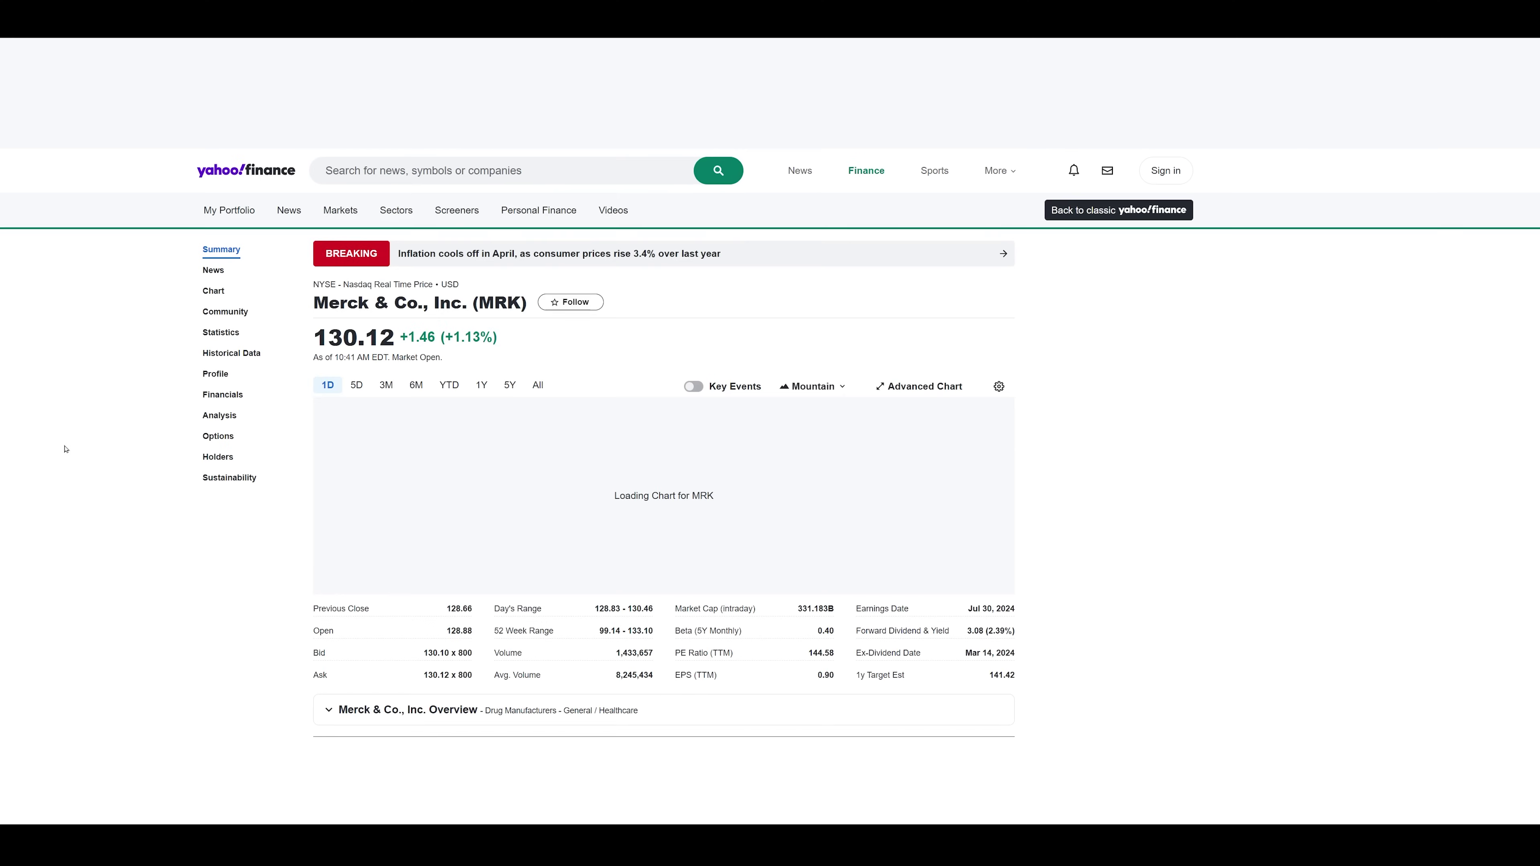
Review Merck's analyst estimate tables on Yahoo Finance's Analysis page, then return to its Forecasting chart
{"action": "scroll", "coordinate": [62, 437], "scroll_direction": "down", "scroll_amount": 3}
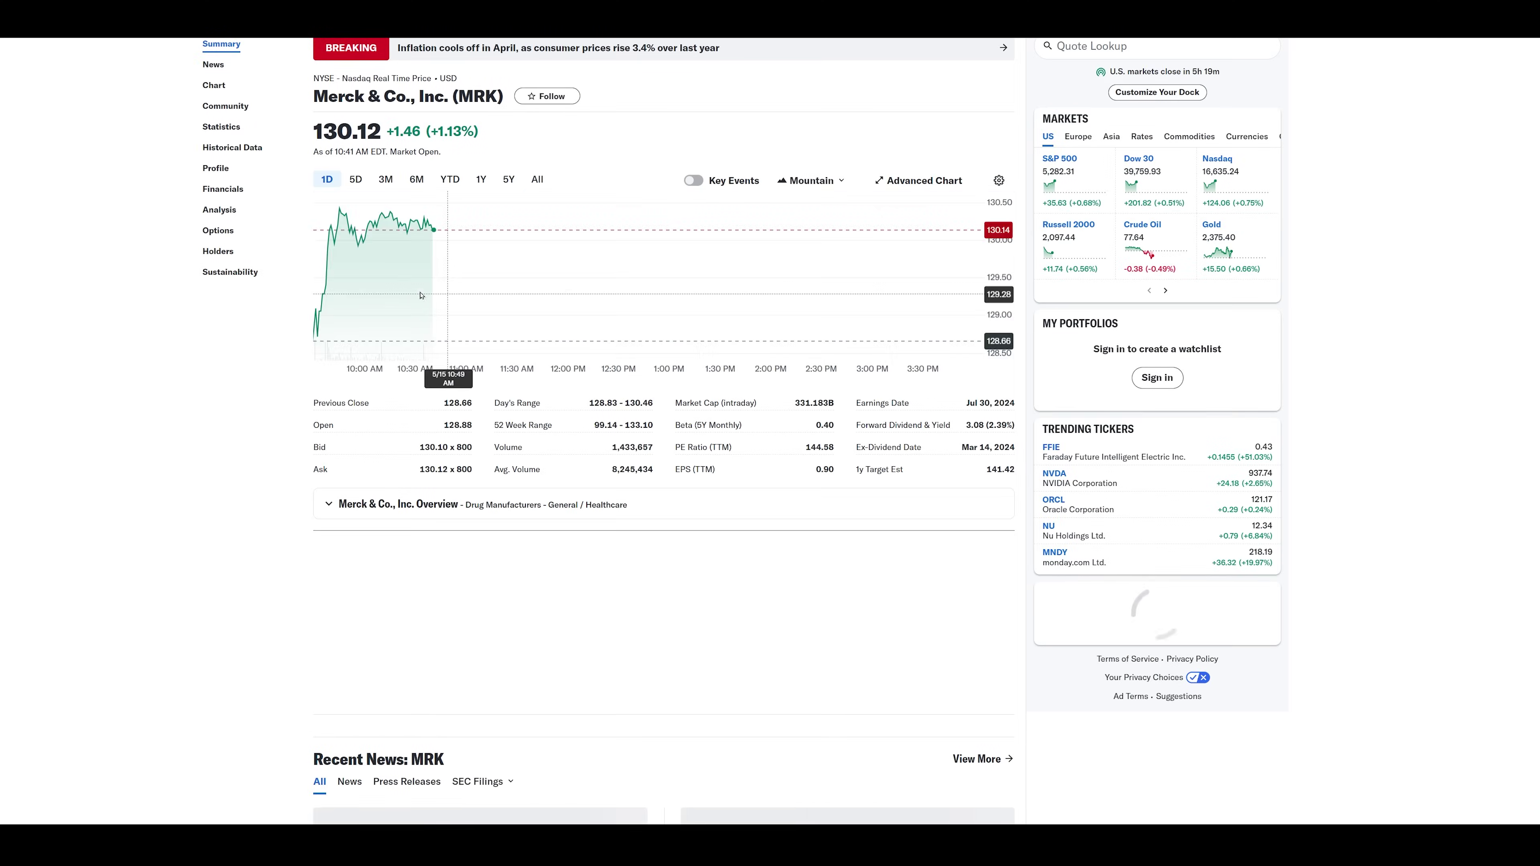
{"action": "scroll", "coordinate": [153, 456], "scroll_direction": "up", "scroll_amount": 3}
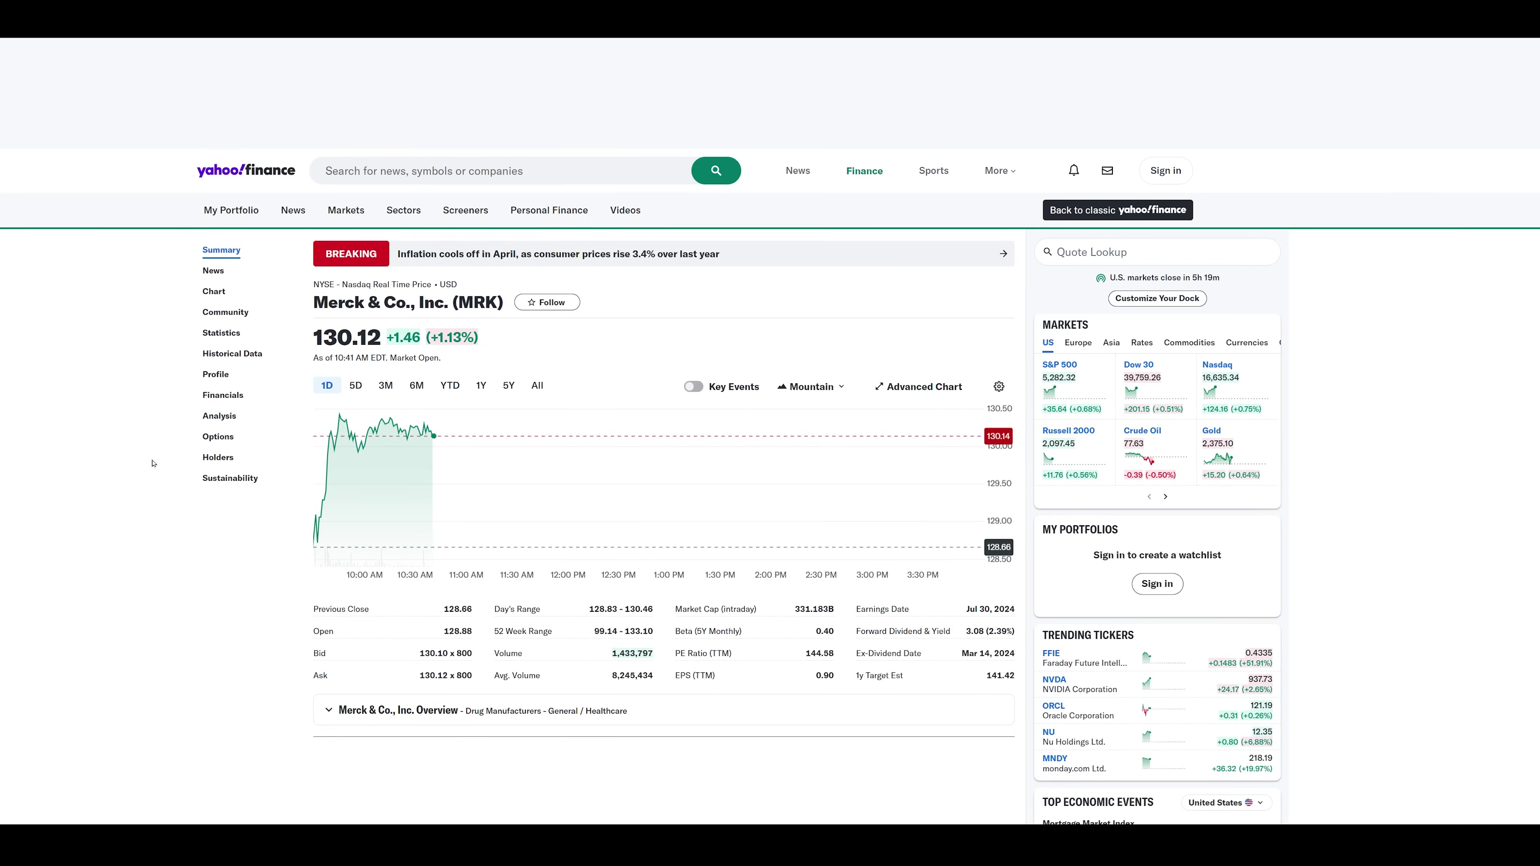
{"action": "left_click", "coordinate": [219, 417]}
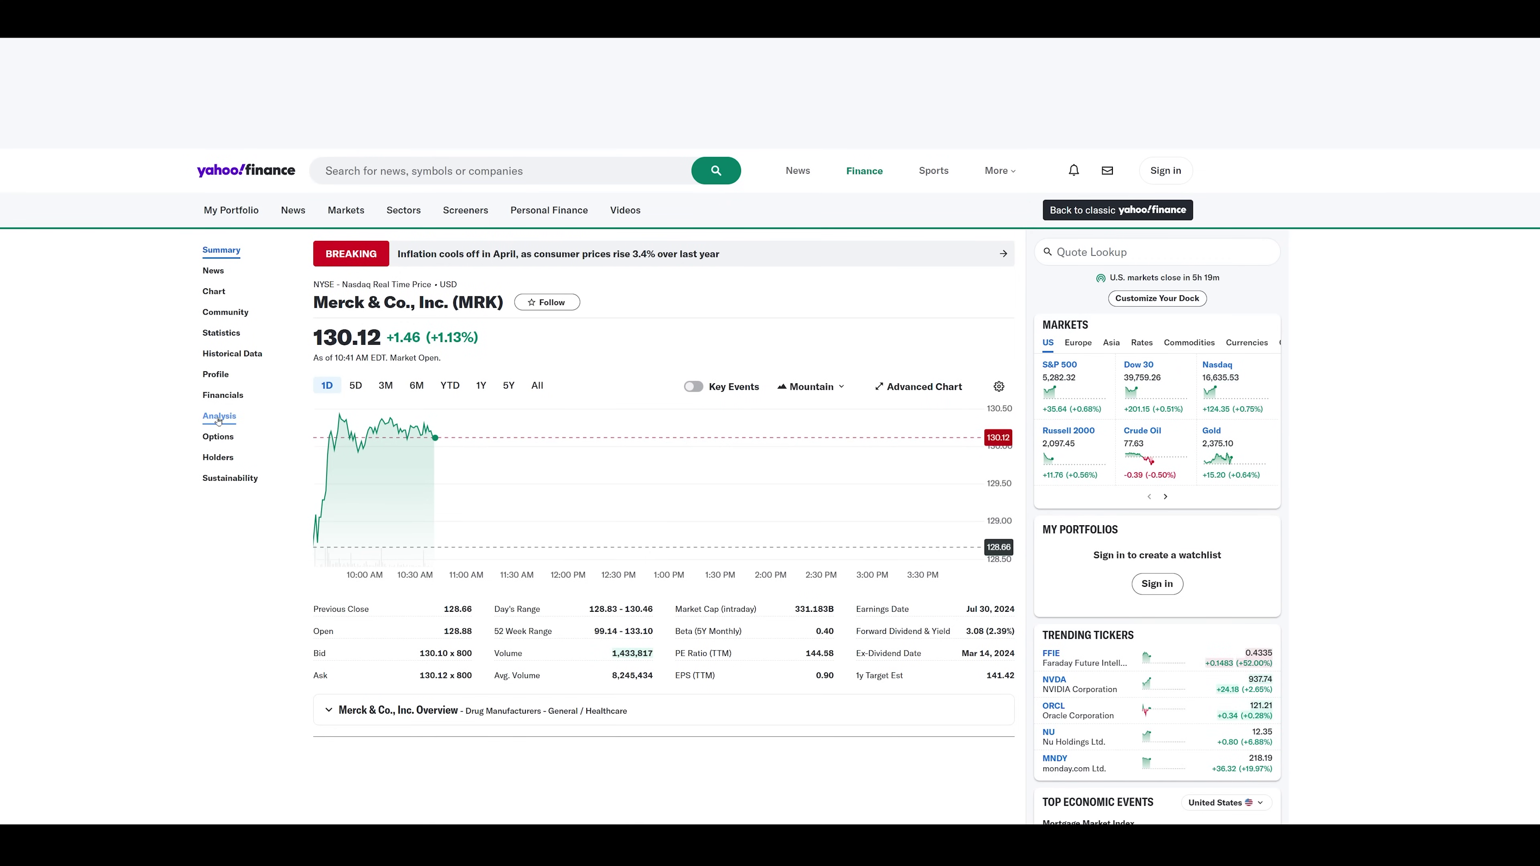
{"action": "scroll", "coordinate": [221, 418], "scroll_direction": "down", "scroll_amount": 5}
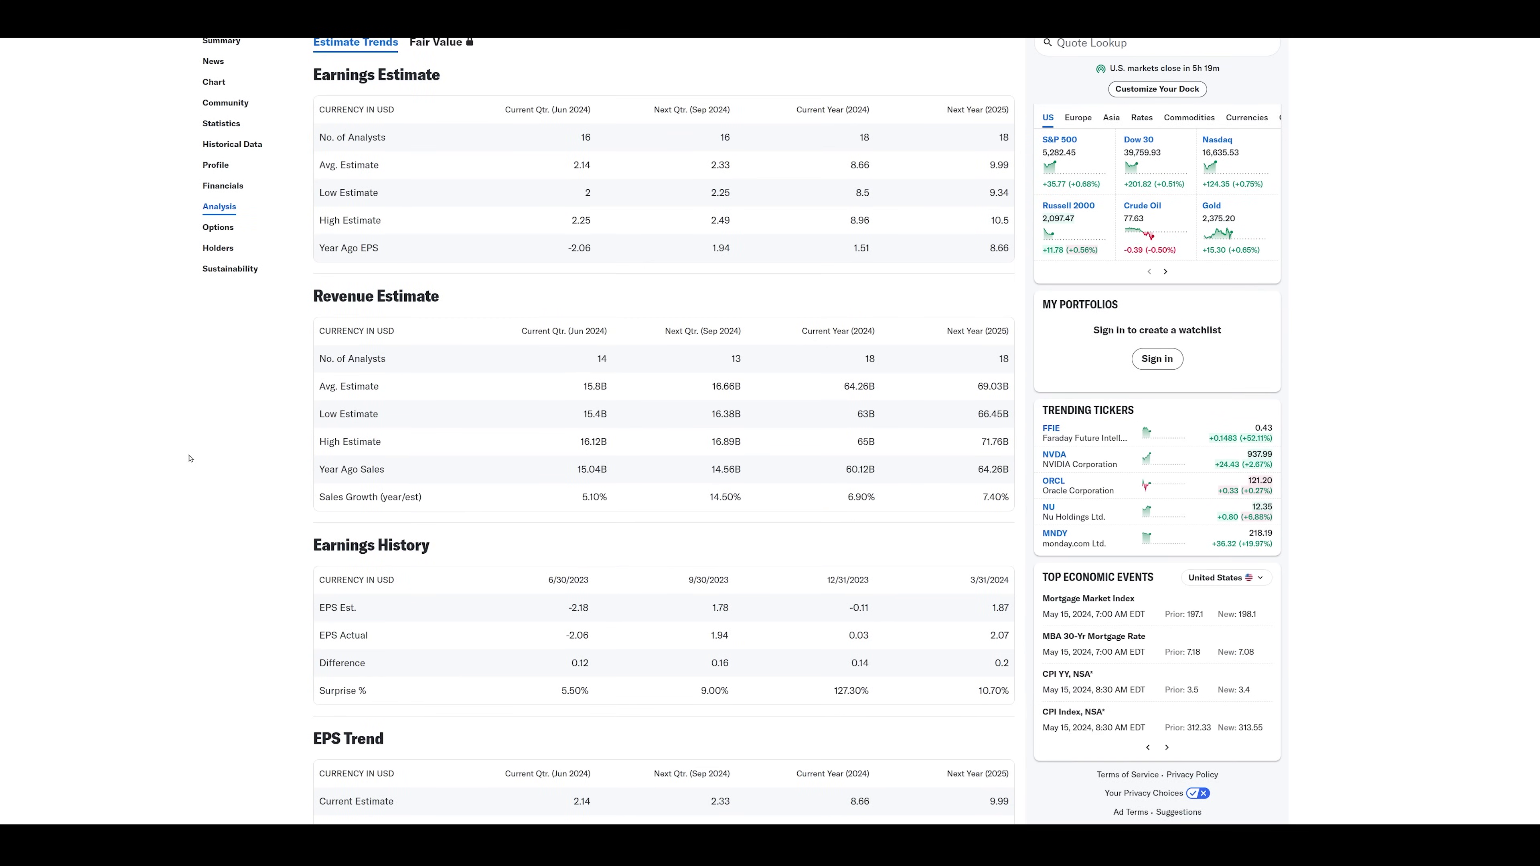
{"action": "scroll", "coordinate": [161, 440], "scroll_direction": "down", "scroll_amount": 2}
{"action": "scroll", "coordinate": [163, 444], "scroll_direction": "up", "scroll_amount": 5}
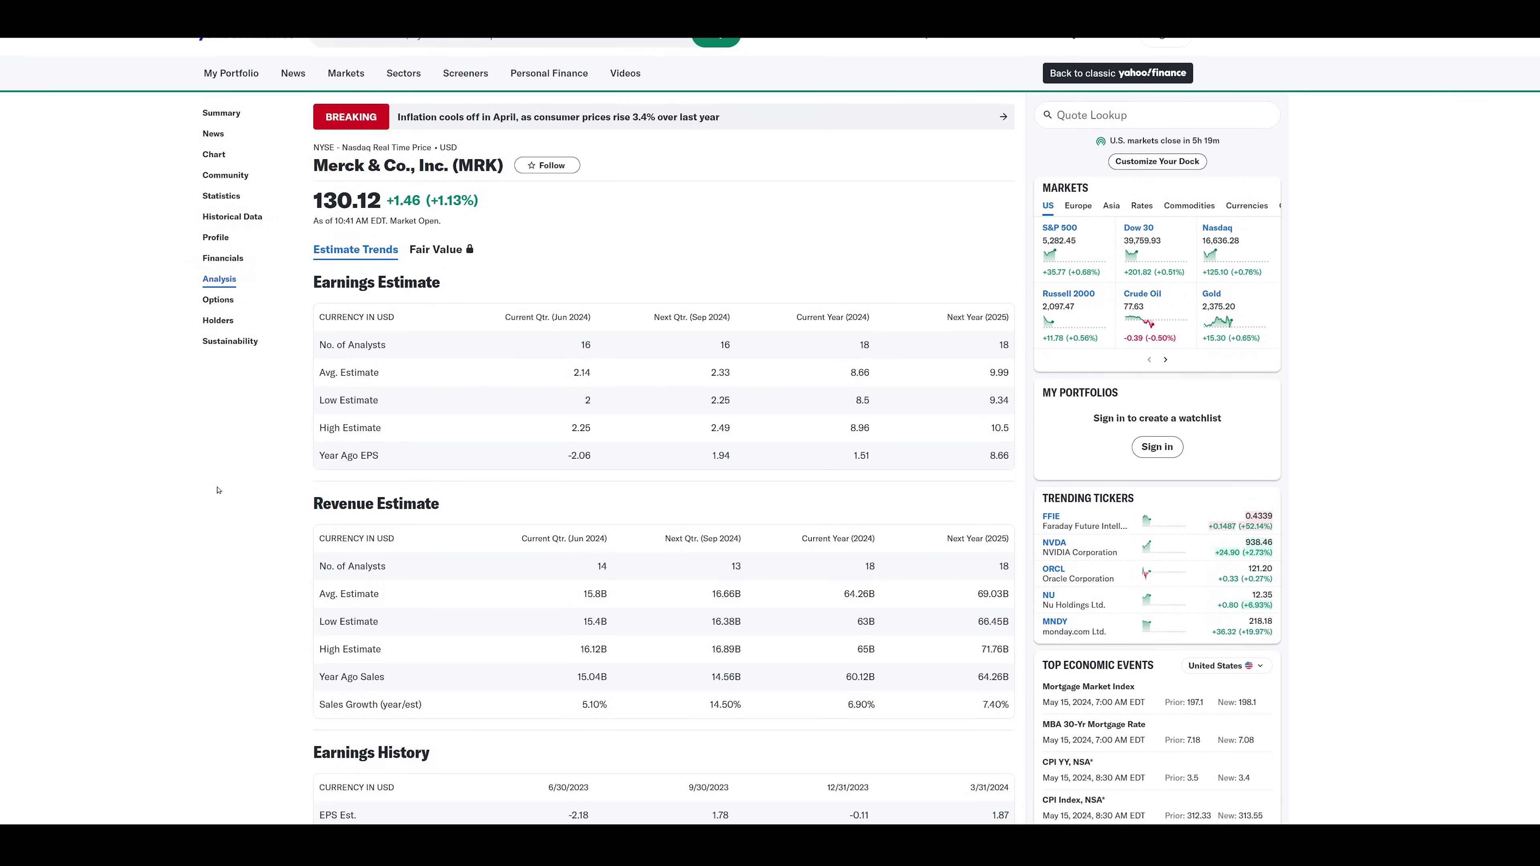
{"action": "scroll", "coordinate": [219, 491], "scroll_direction": "down", "scroll_amount": 4}
{"action": "scroll", "coordinate": [219, 490], "scroll_direction": "down", "scroll_amount": 3}
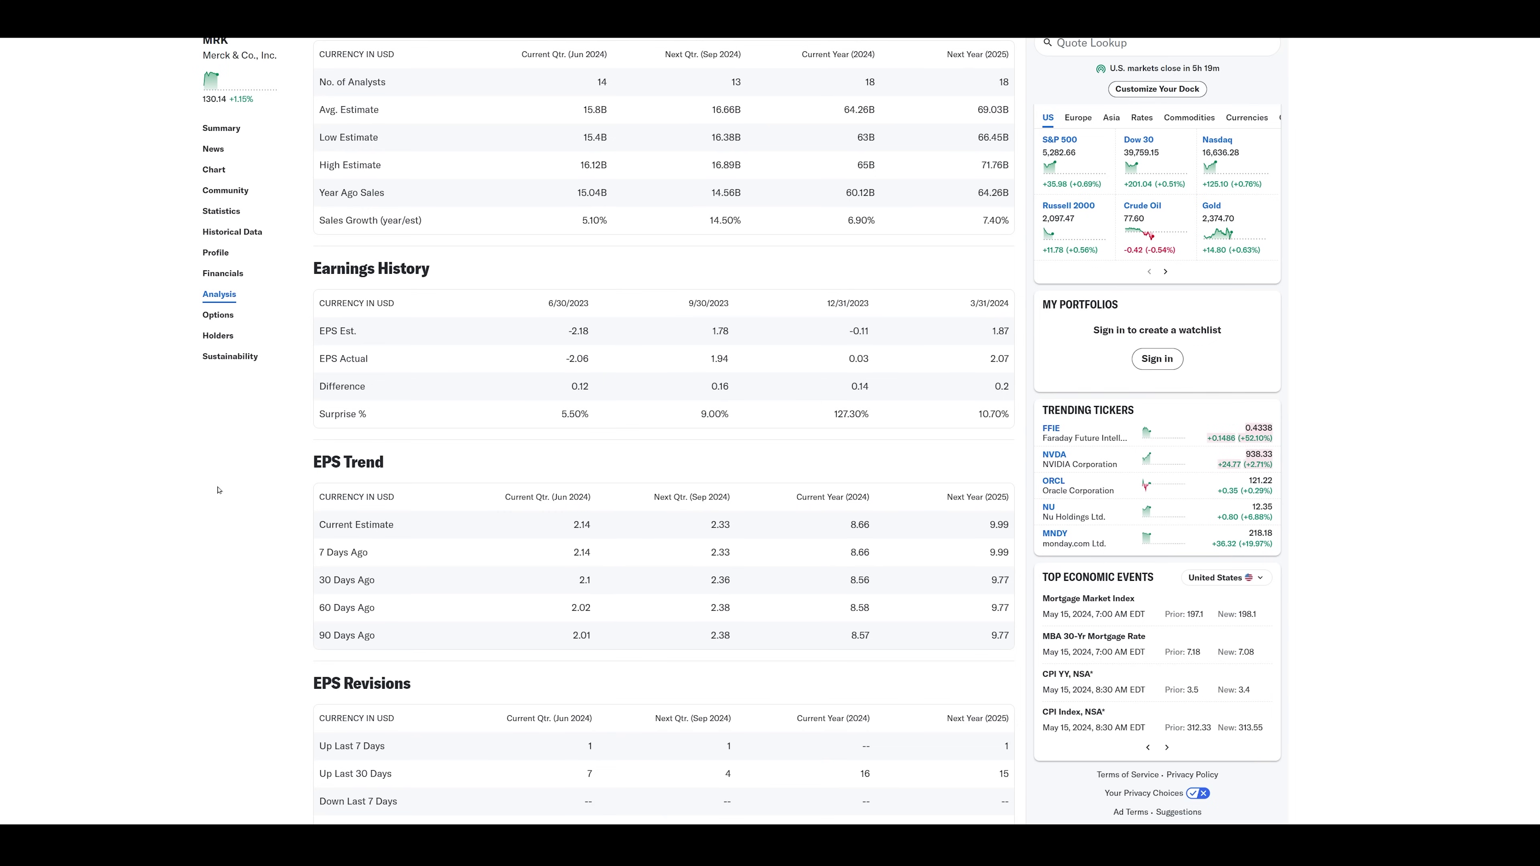
{"action": "scroll", "coordinate": [208, 483], "scroll_direction": "down", "scroll_amount": 2}
{"action": "scroll", "coordinate": [208, 483], "scroll_direction": "down", "scroll_amount": 4}
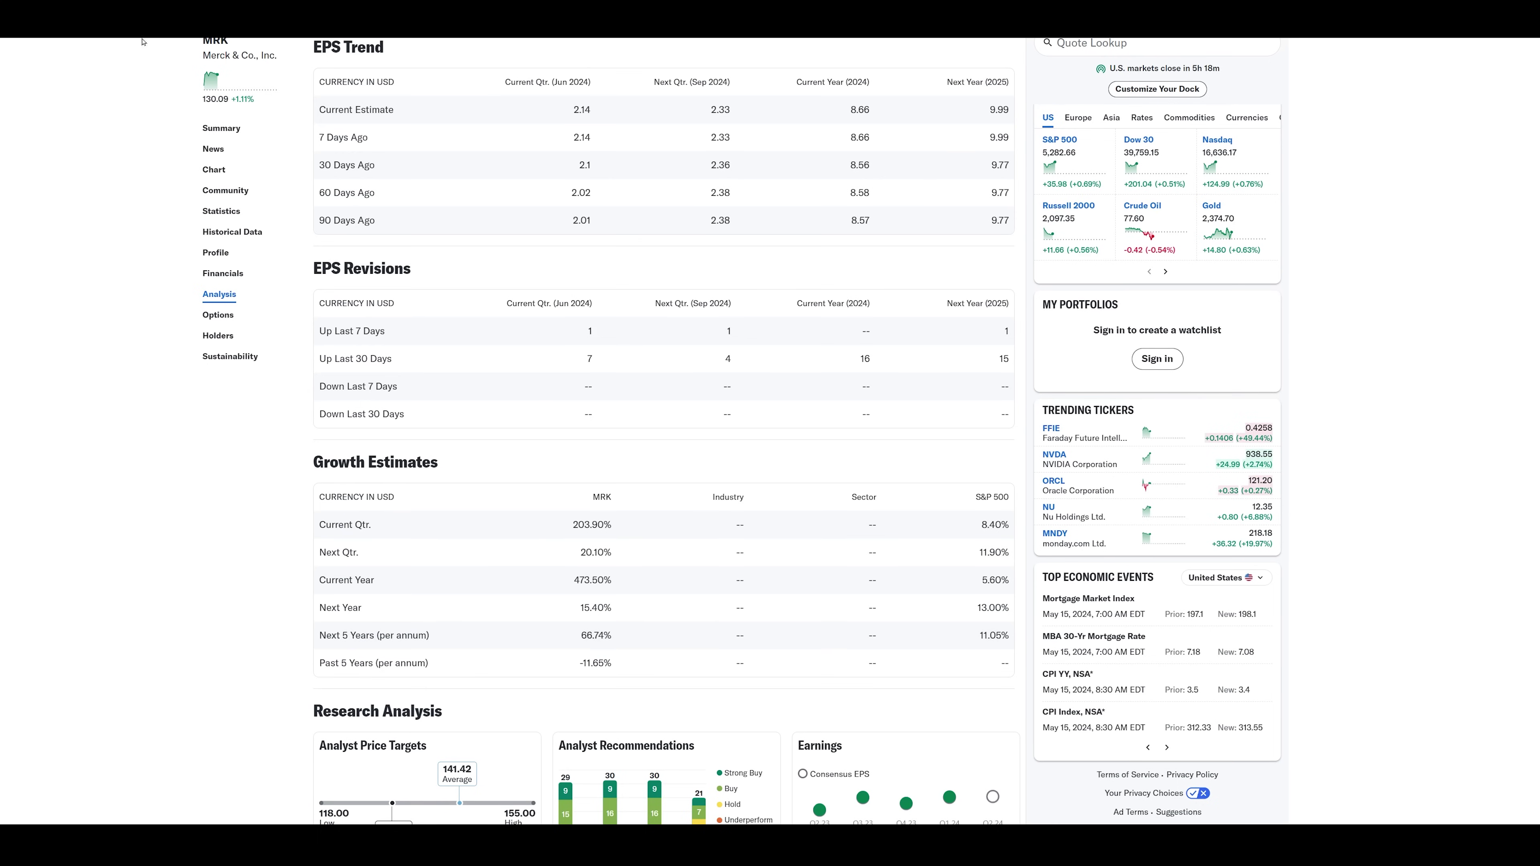
{"action": "scroll", "coordinate": [127, 109], "scroll_direction": "up", "scroll_amount": 8}
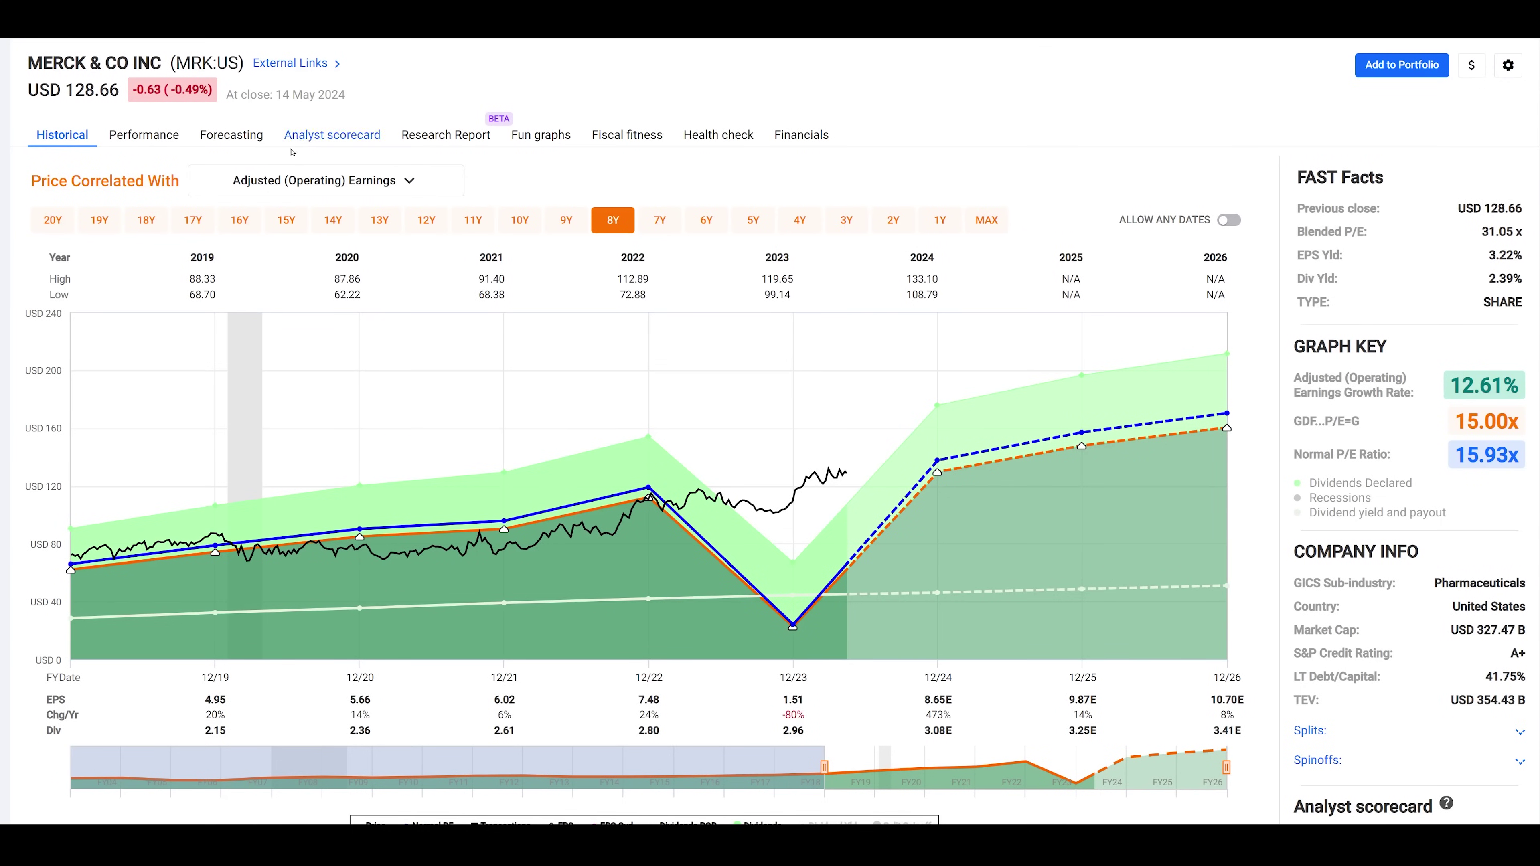
{"action": "left_click", "coordinate": [231, 135]}
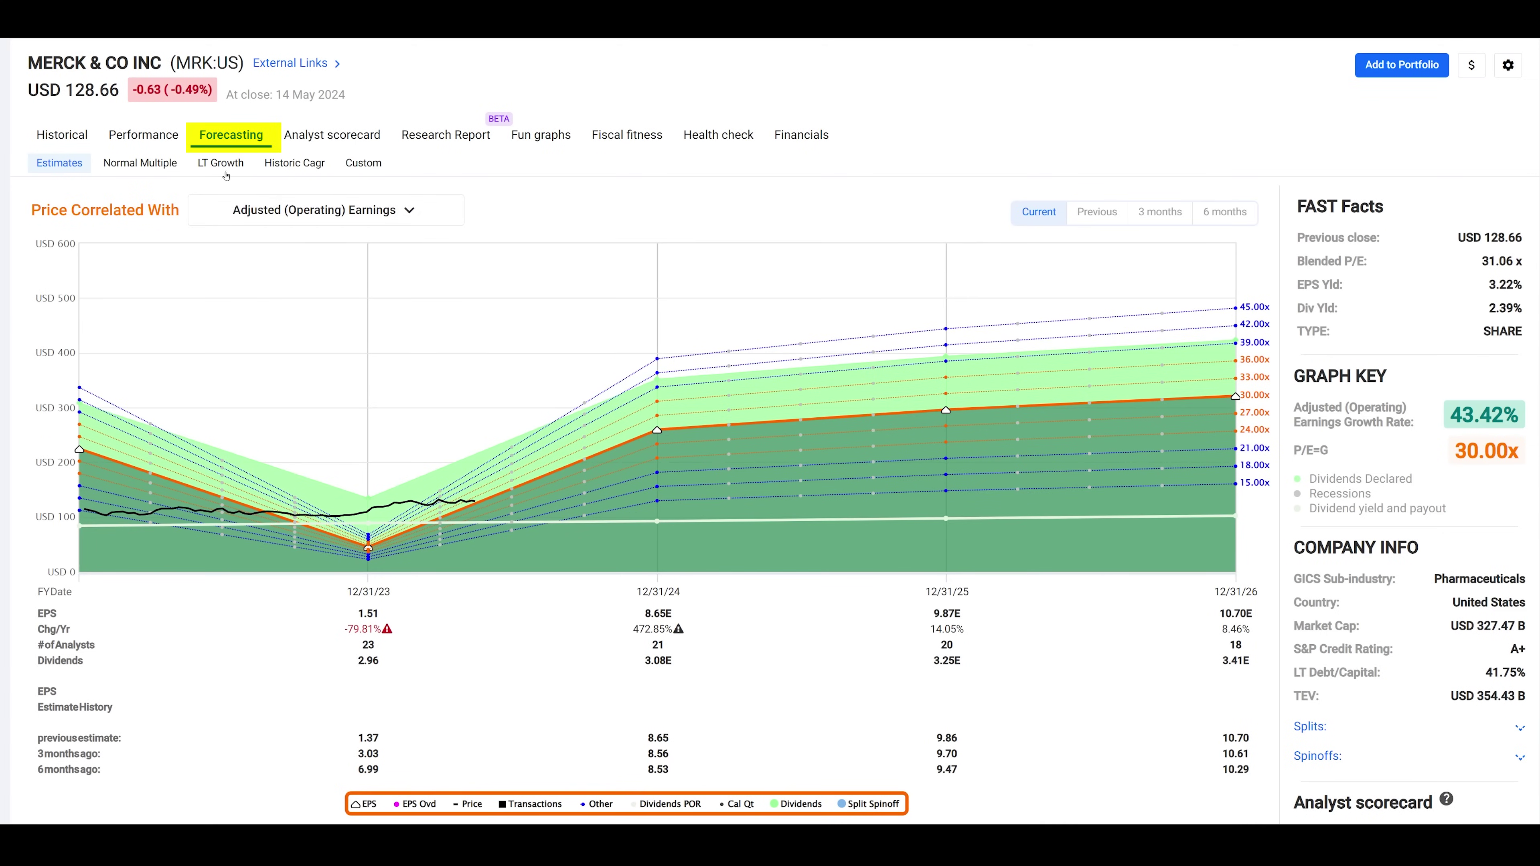
Show Pfizer's LT Growth forecast: 13.78% earnings growth at 15.00x, reaching 3.99E EPS by 2029
{"action": "left_click", "coordinate": [223, 166]}
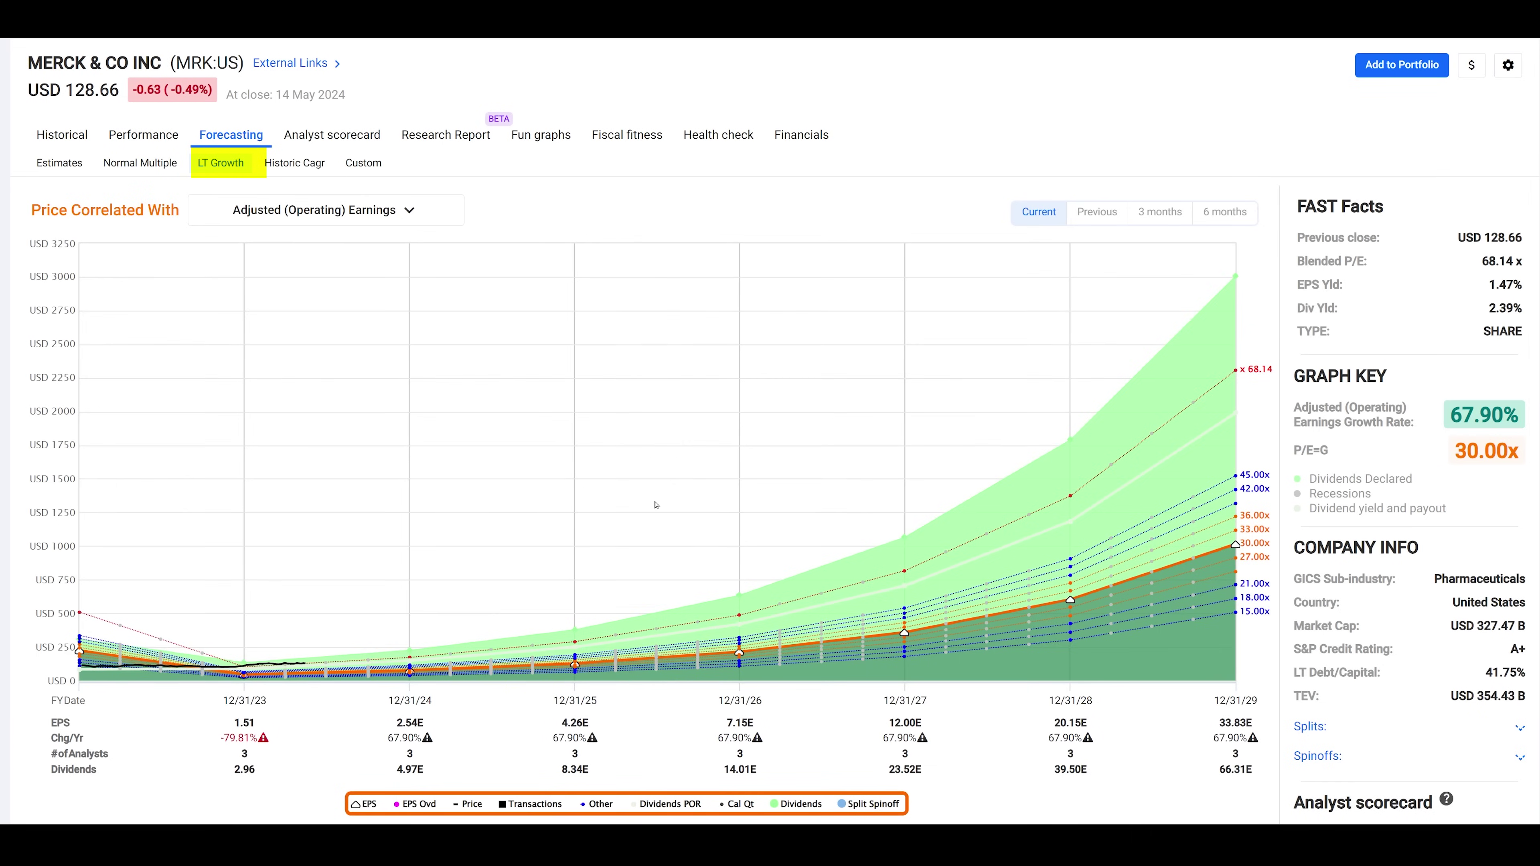
{"action": "mouse_move", "coordinate": [1508, 430]}
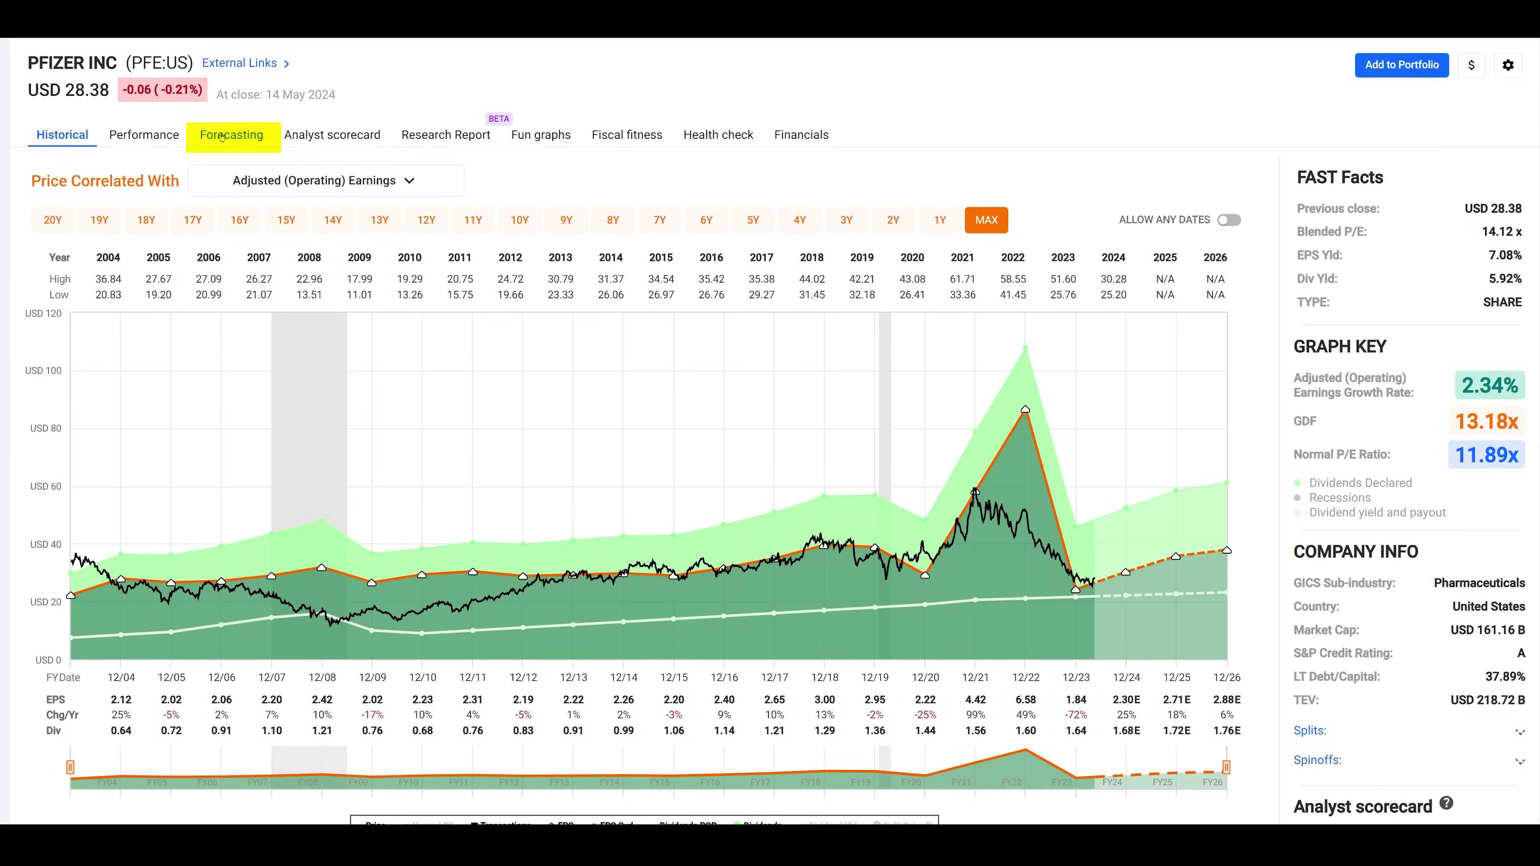
{"action": "left_click", "coordinate": [222, 137]}
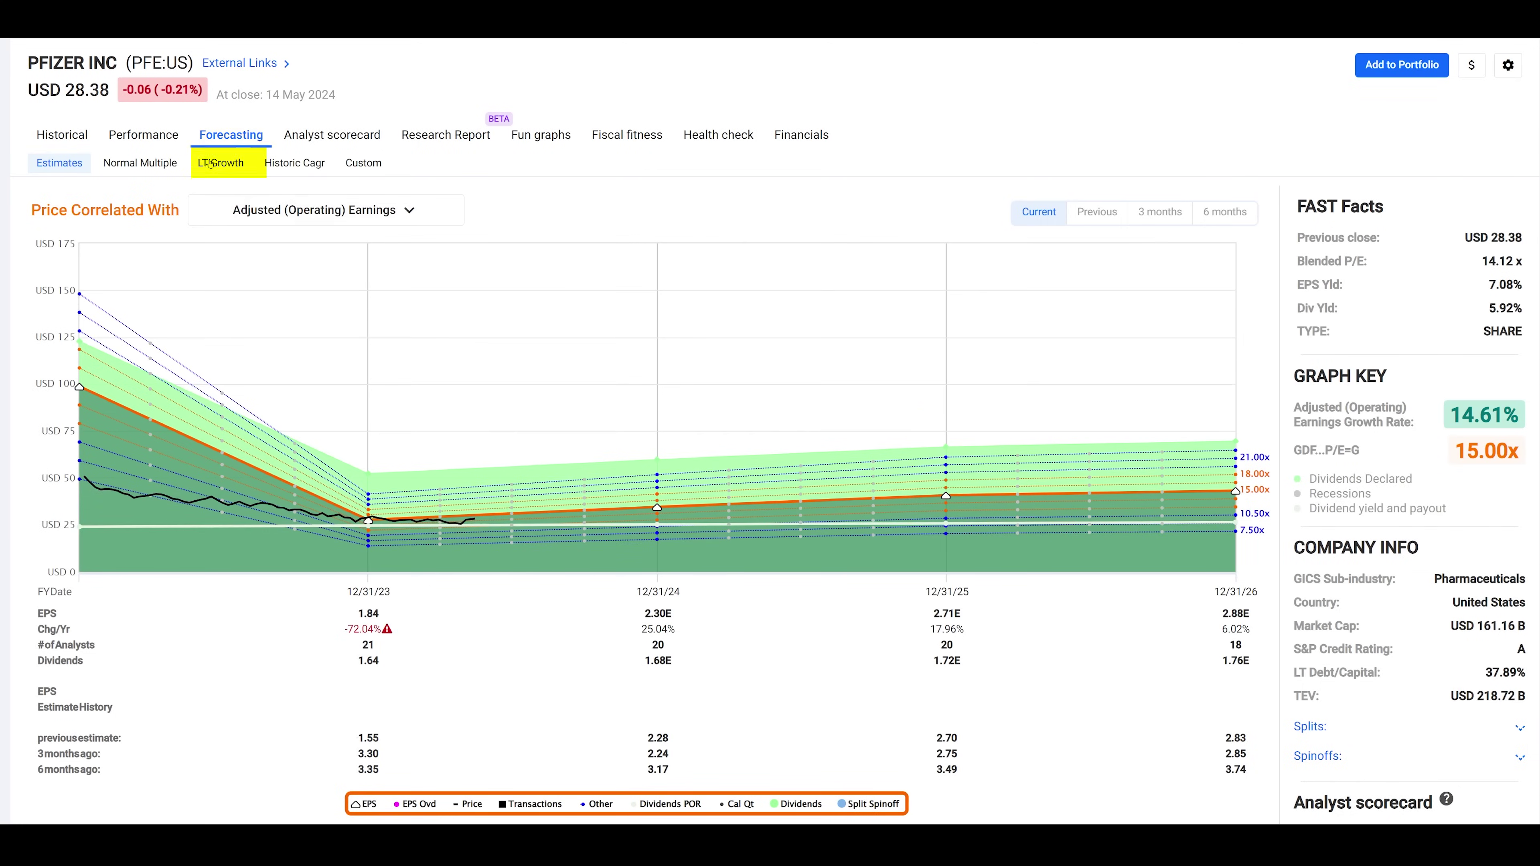
{"action": "left_click", "coordinate": [209, 163]}
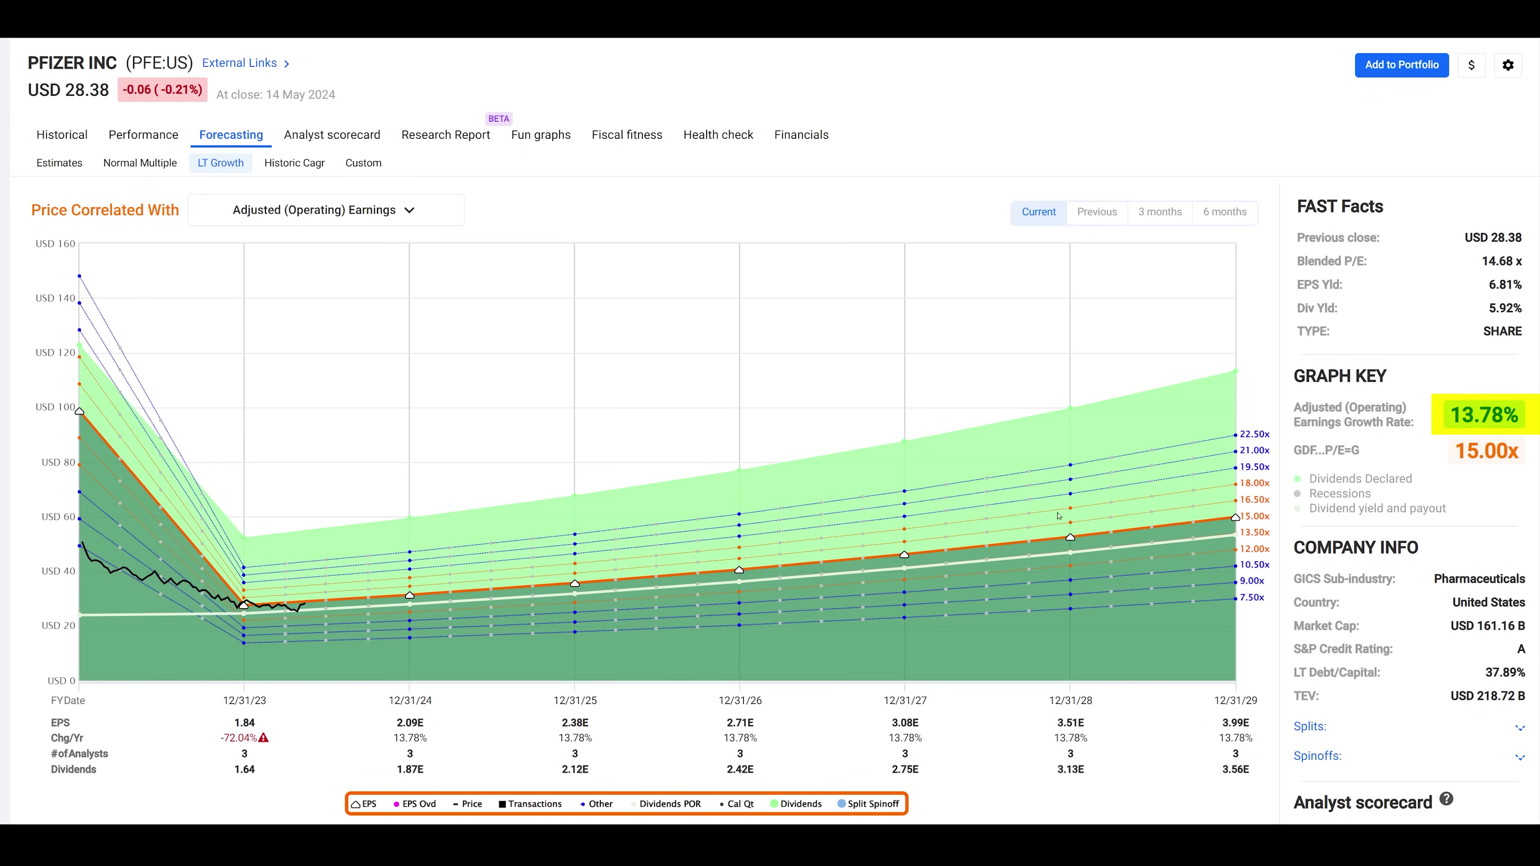
Review Pfizer's Yahoo Finance analyst estimates: EPS trend, EPS revisions and growth estimates
{"action": "left_click", "coordinate": [247, 63]}
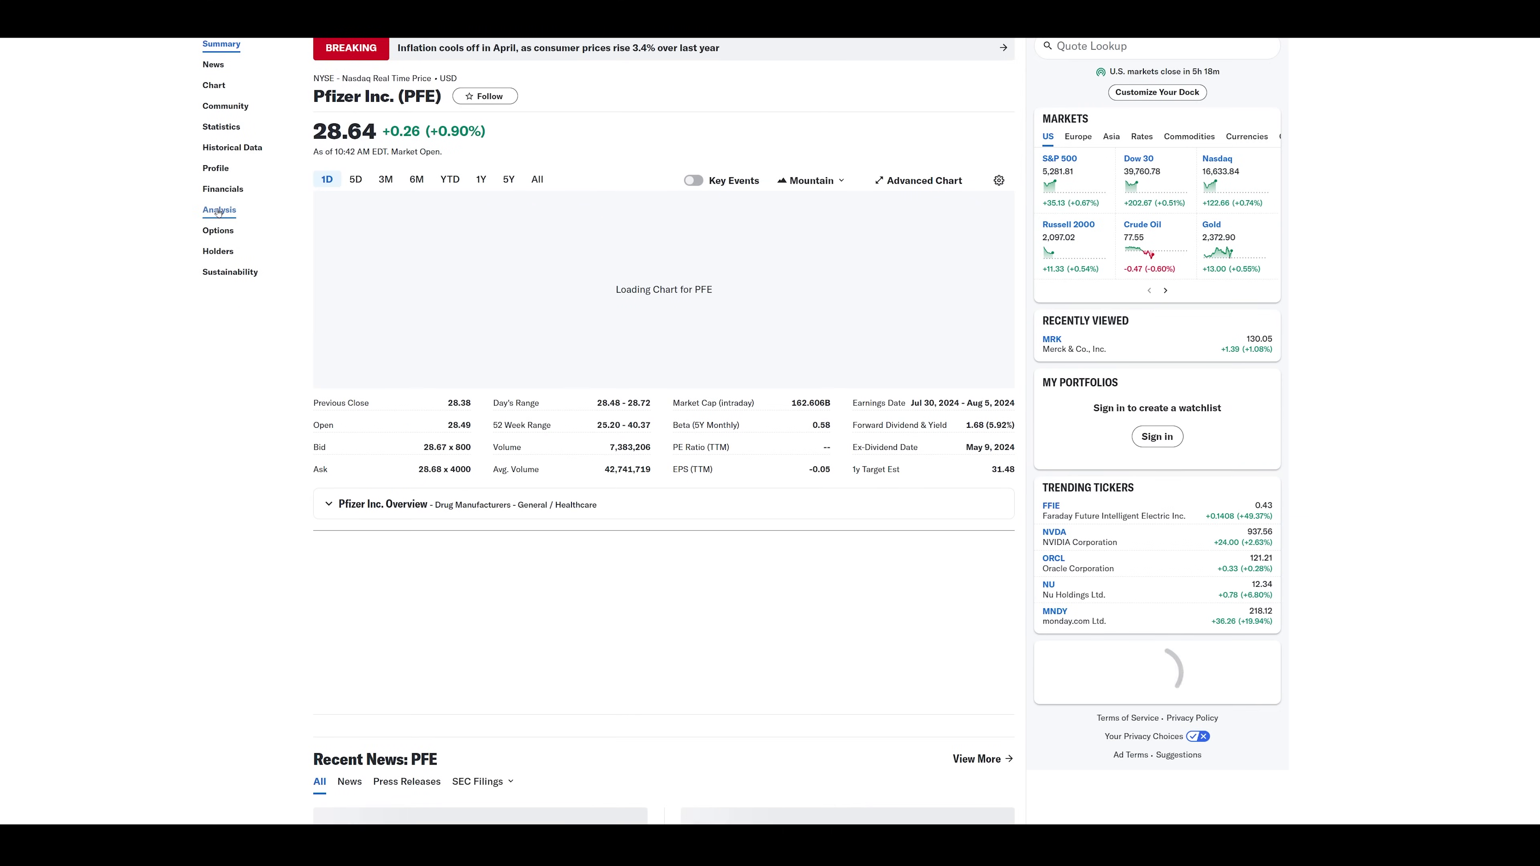
{"action": "left_click", "coordinate": [219, 211]}
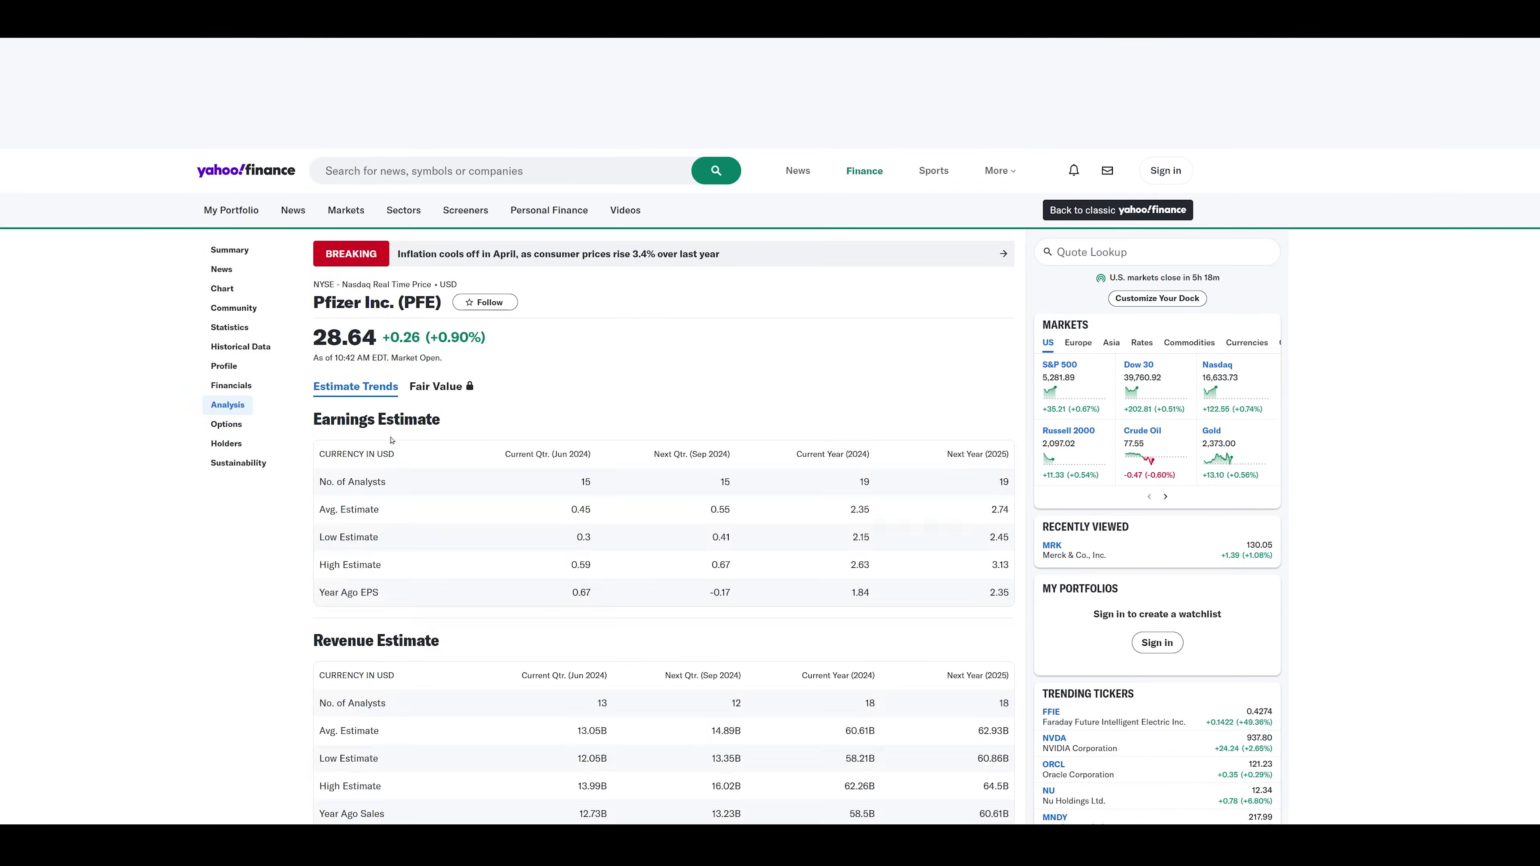
{"action": "scroll", "coordinate": [391, 440], "scroll_direction": "down", "scroll_amount": 15}
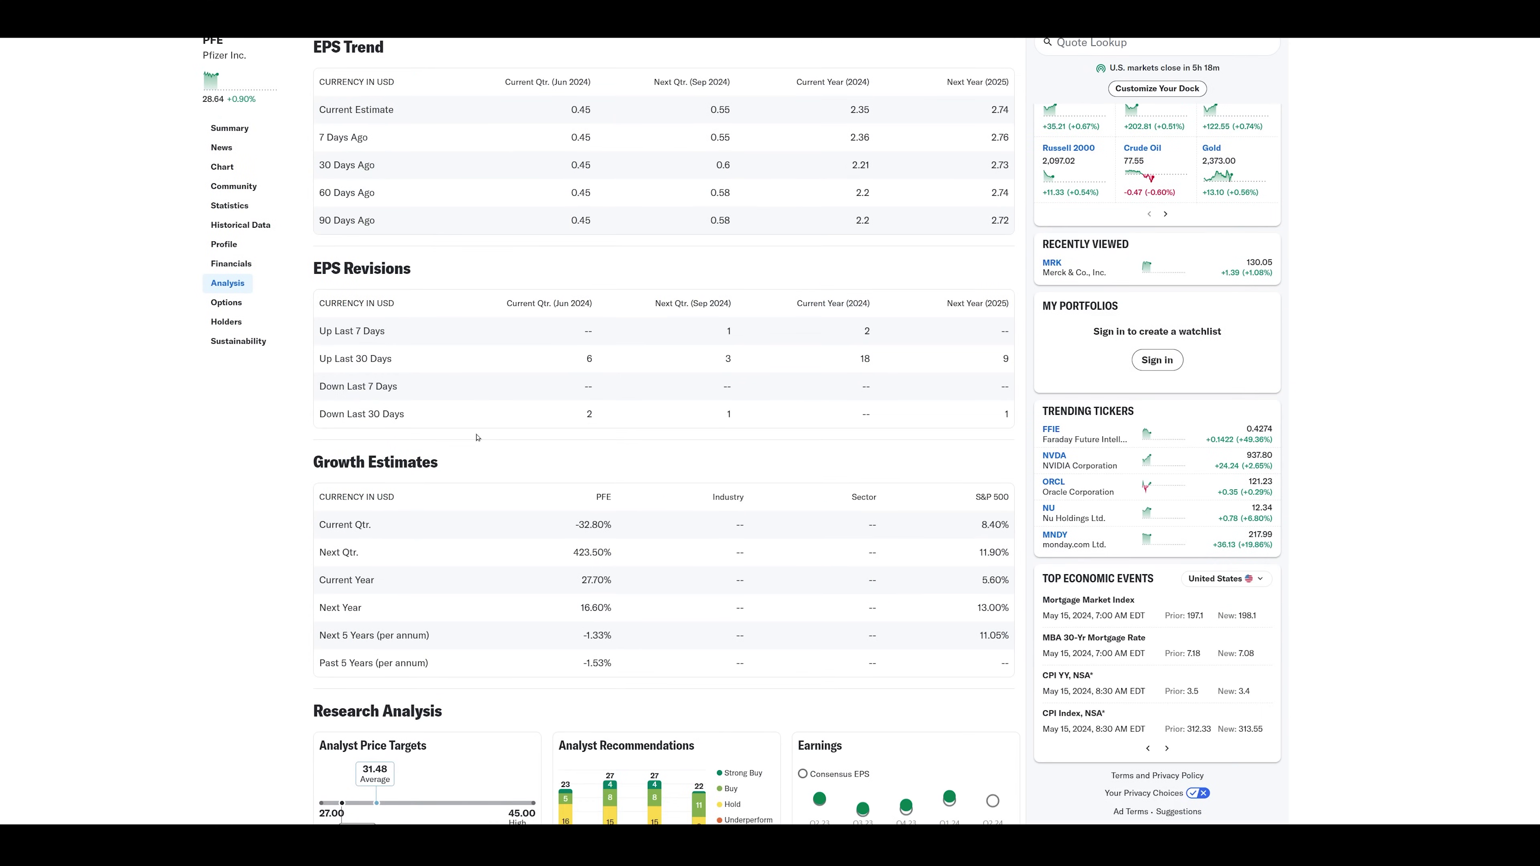
{"action": "scroll", "coordinate": [477, 437], "scroll_direction": "down", "scroll_amount": 3}
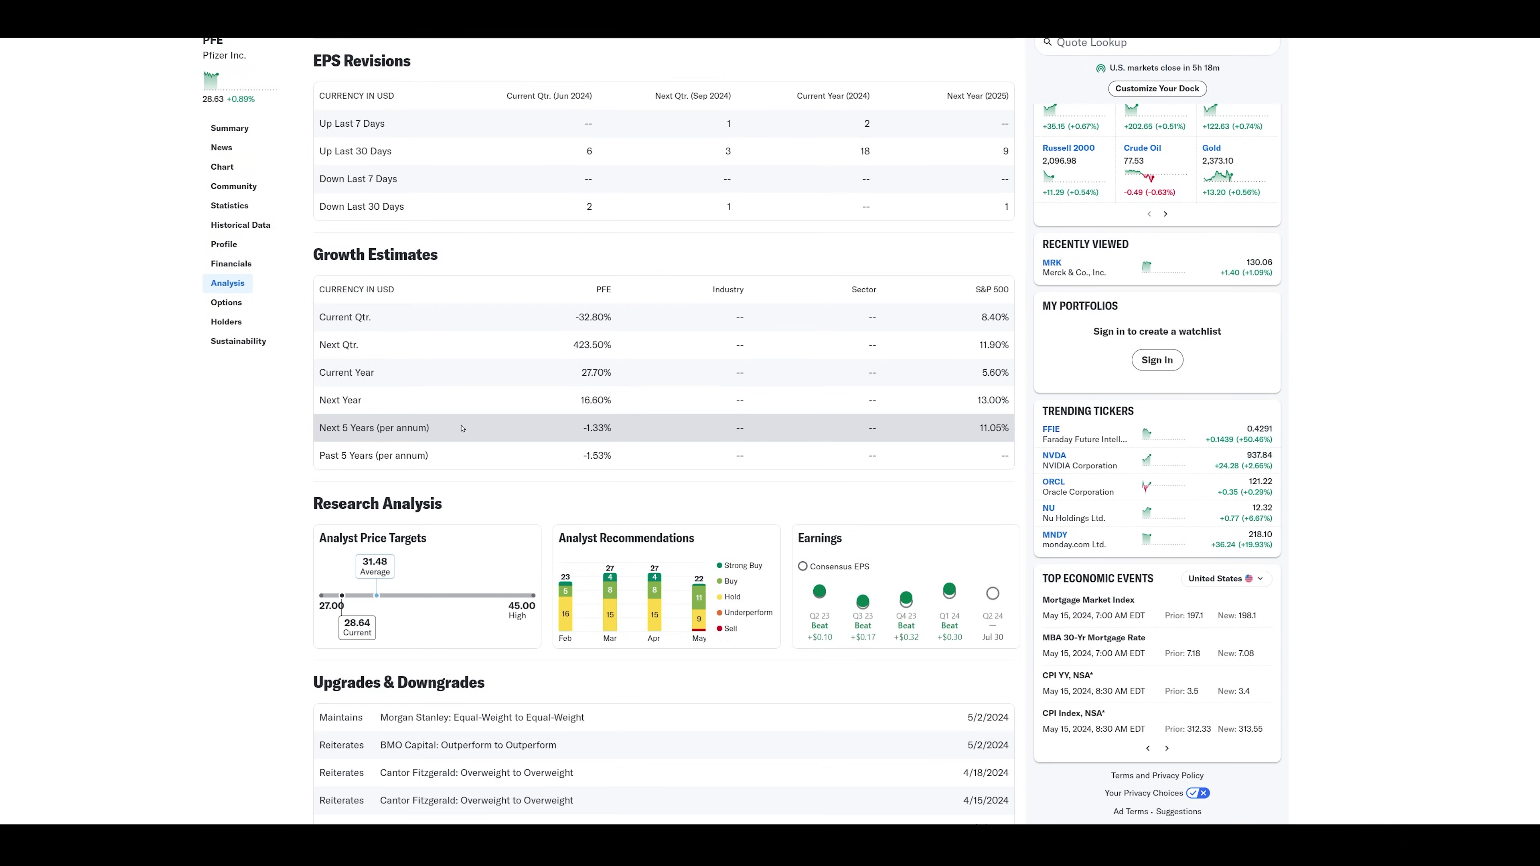
{"action": "scroll", "coordinate": [458, 426], "scroll_direction": "up", "scroll_amount": 4}
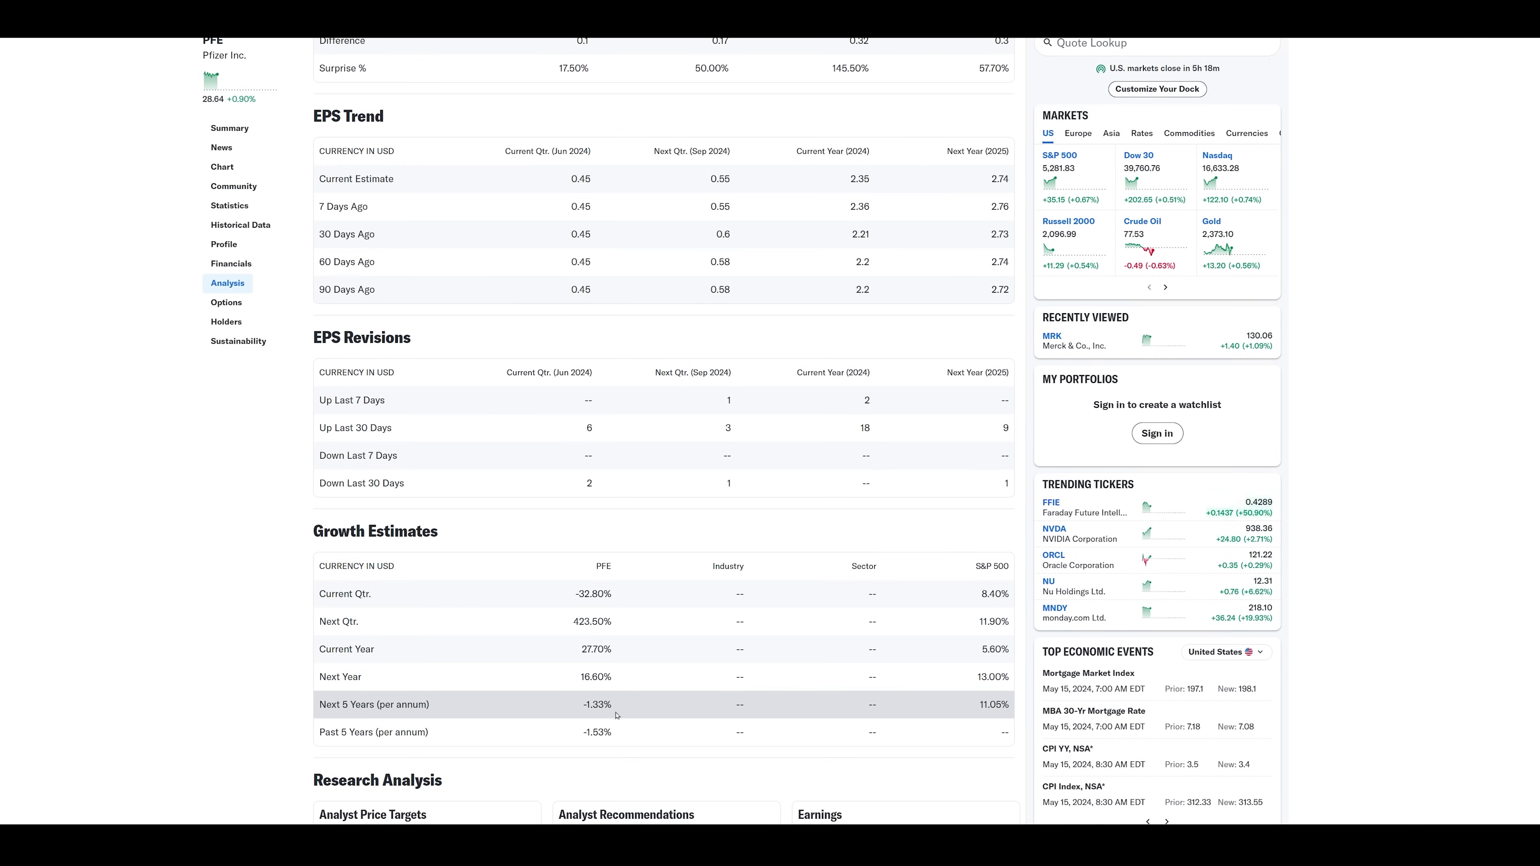
{"action": "scroll", "coordinate": [617, 716], "scroll_direction": "up", "scroll_amount": 4}
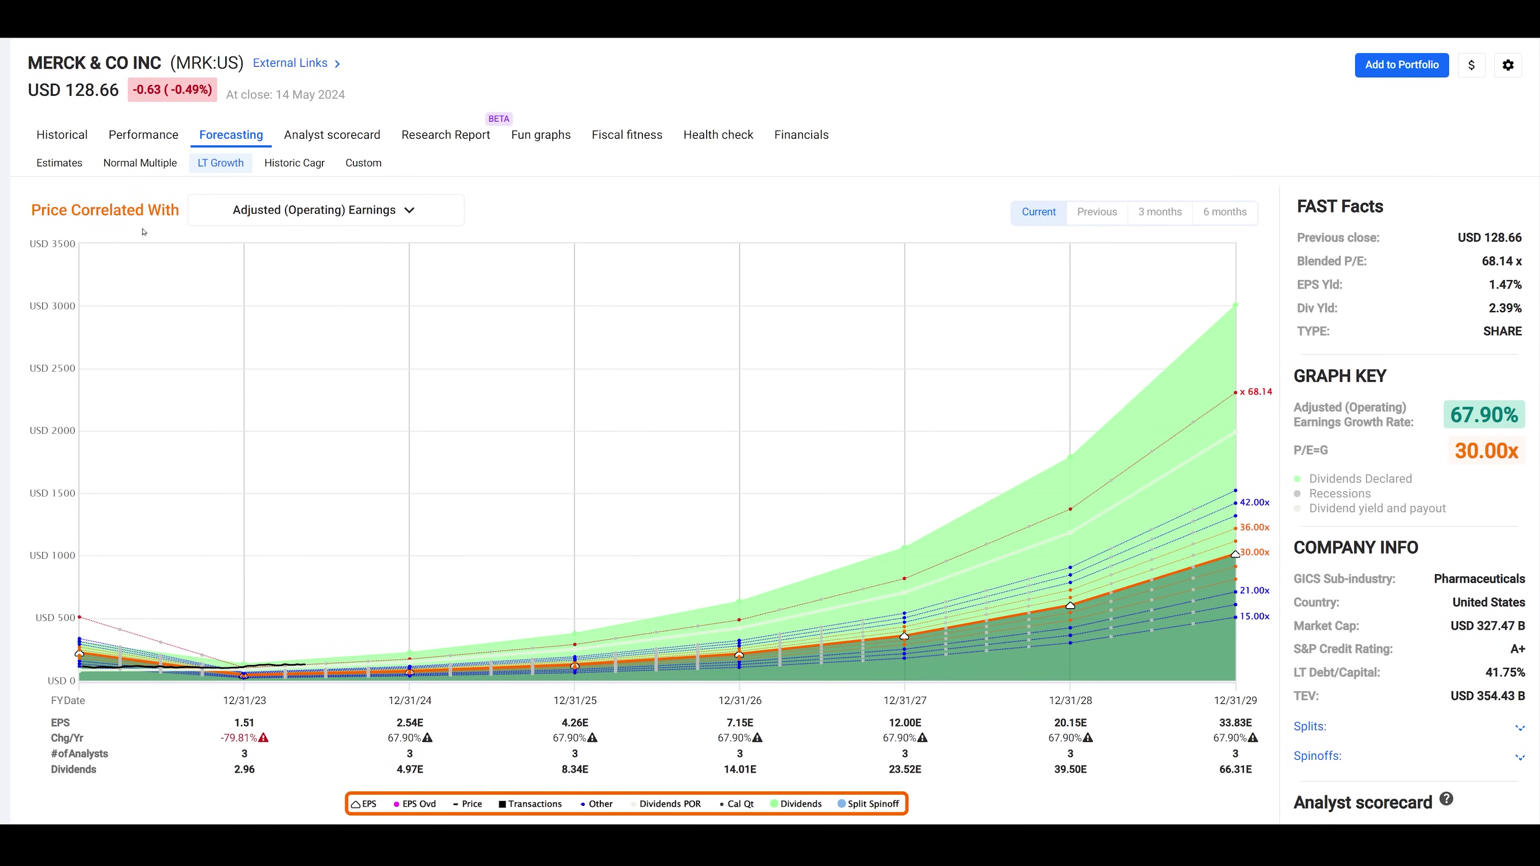
Switch Merck's Forecasting view to the Estimates chart and open the External Links list
{"action": "left_click", "coordinate": [55, 162]}
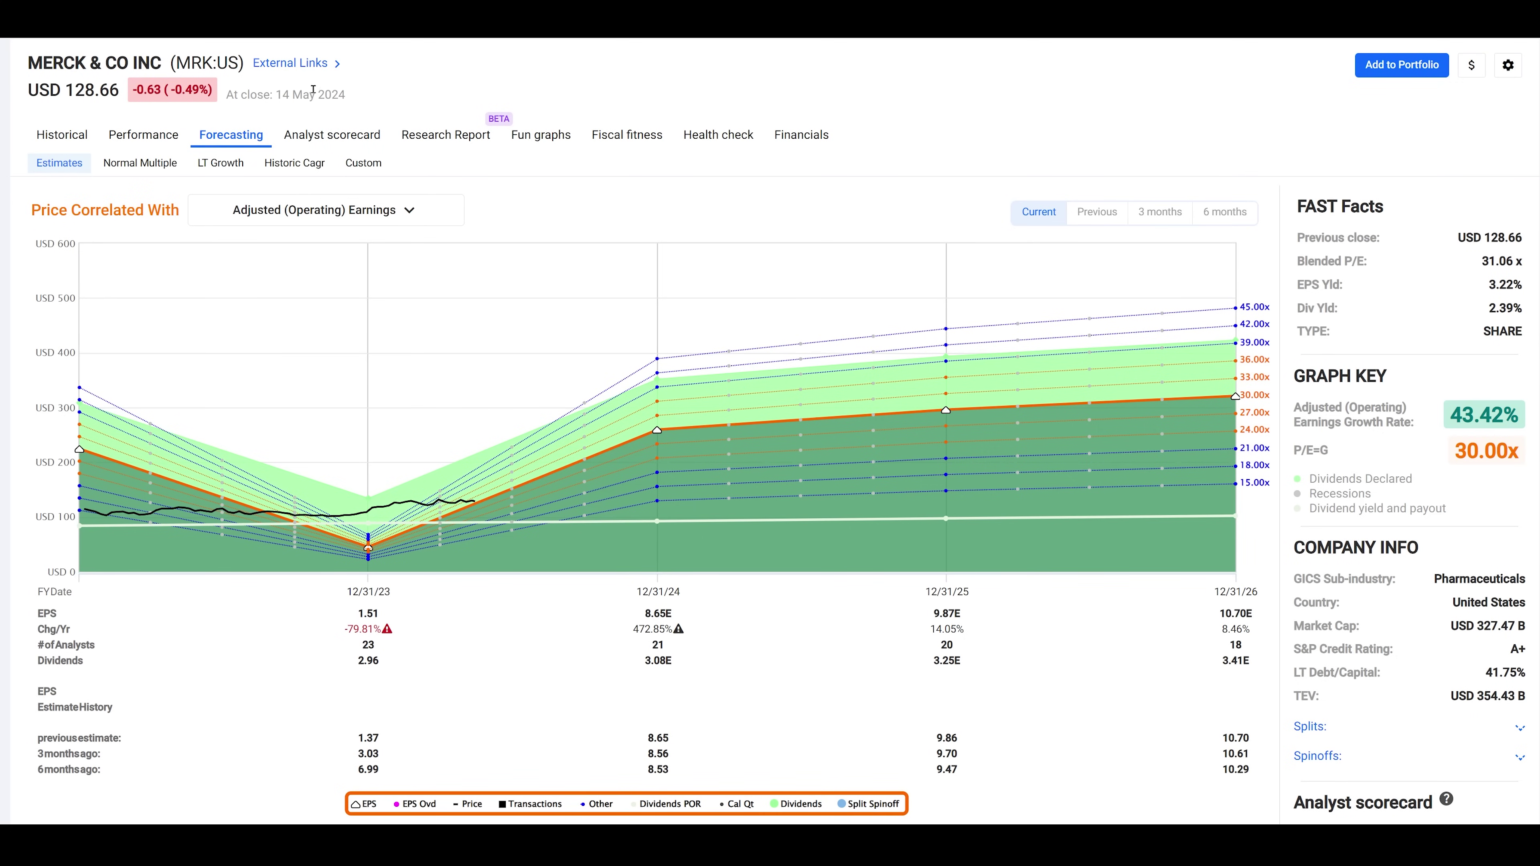
{"action": "left_click", "coordinate": [294, 67]}
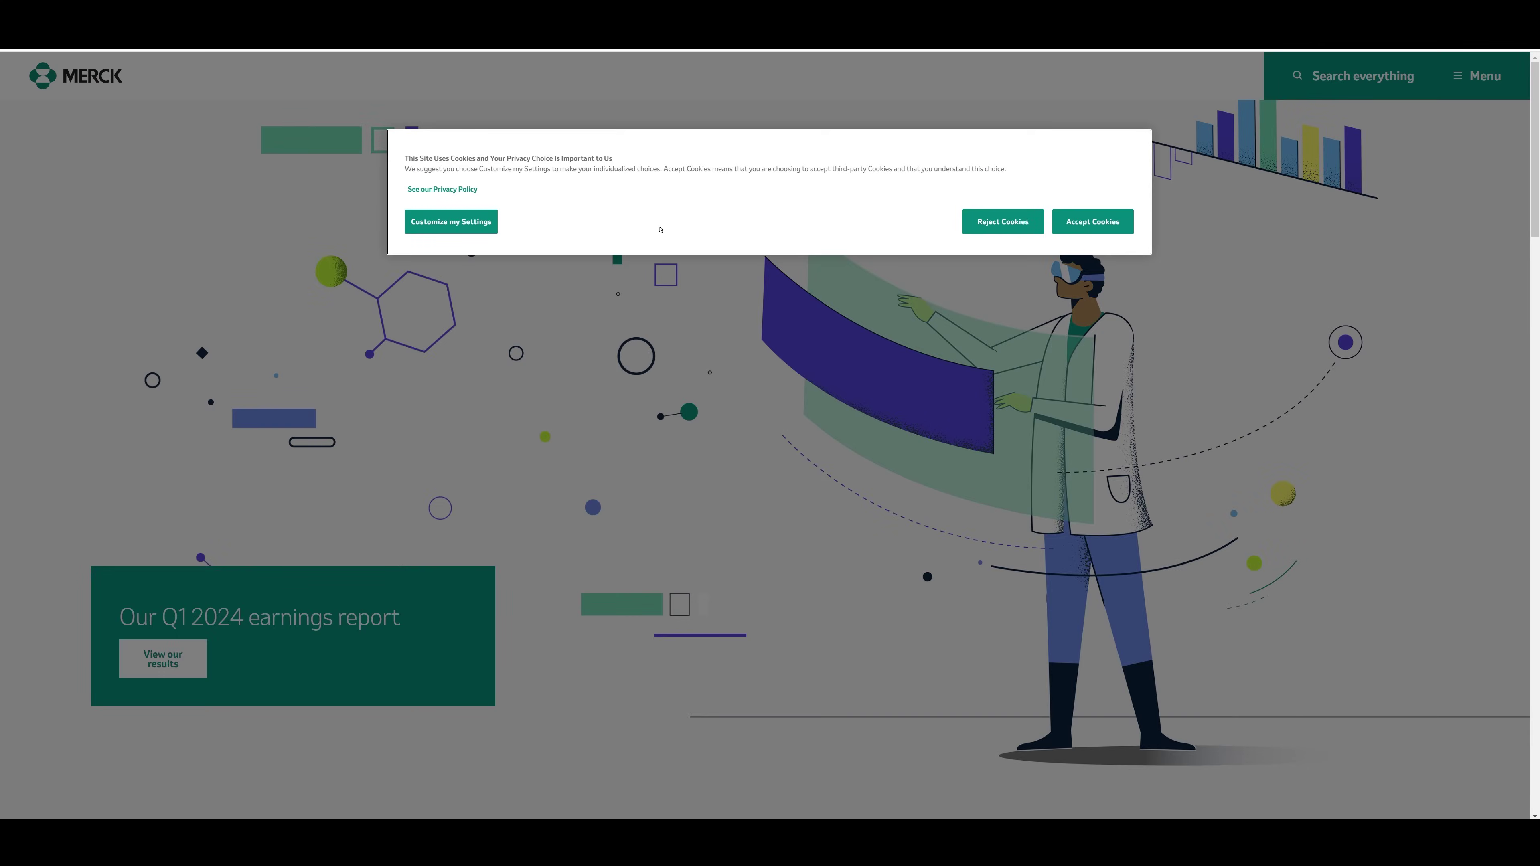
Accept cookies, go to Merck's Investors Events & presentations page and accept the forward-looking statement
{"action": "left_click", "coordinate": [1080, 225]}
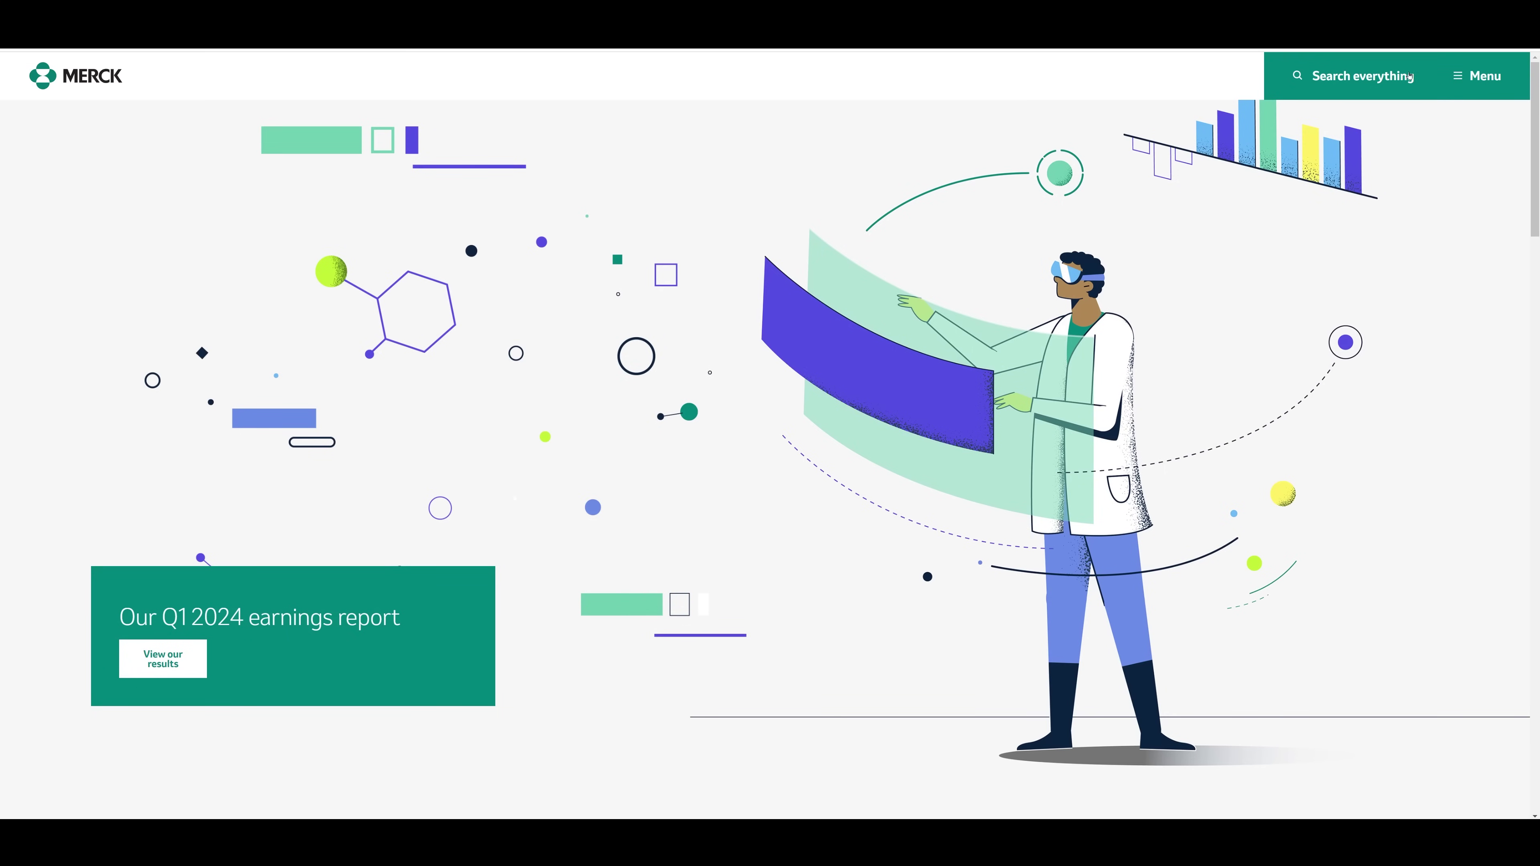
{"action": "left_click", "coordinate": [1478, 74]}
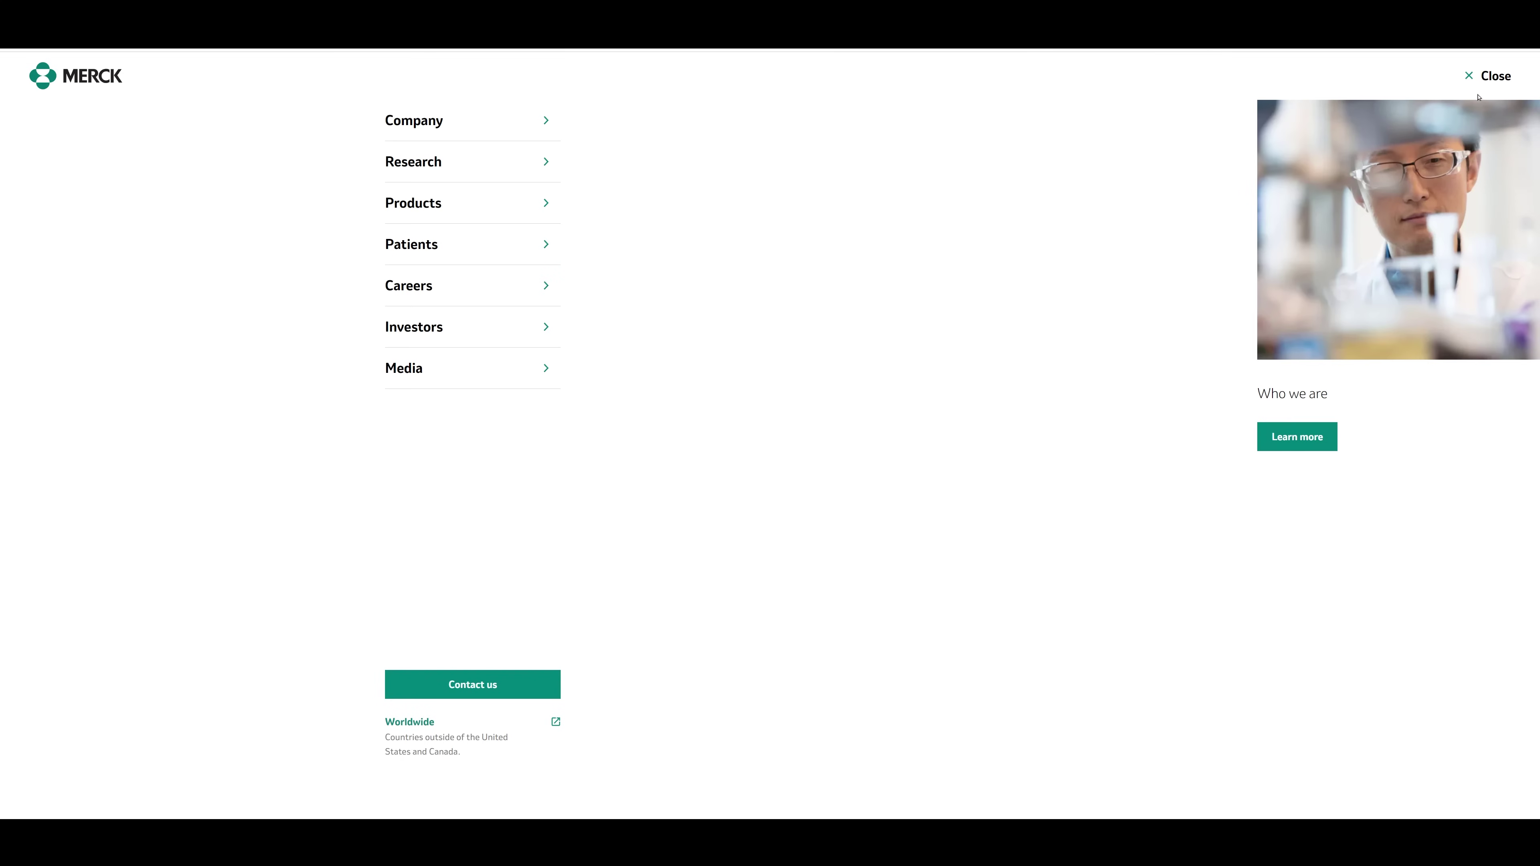
{"action": "left_click", "coordinate": [488, 328]}
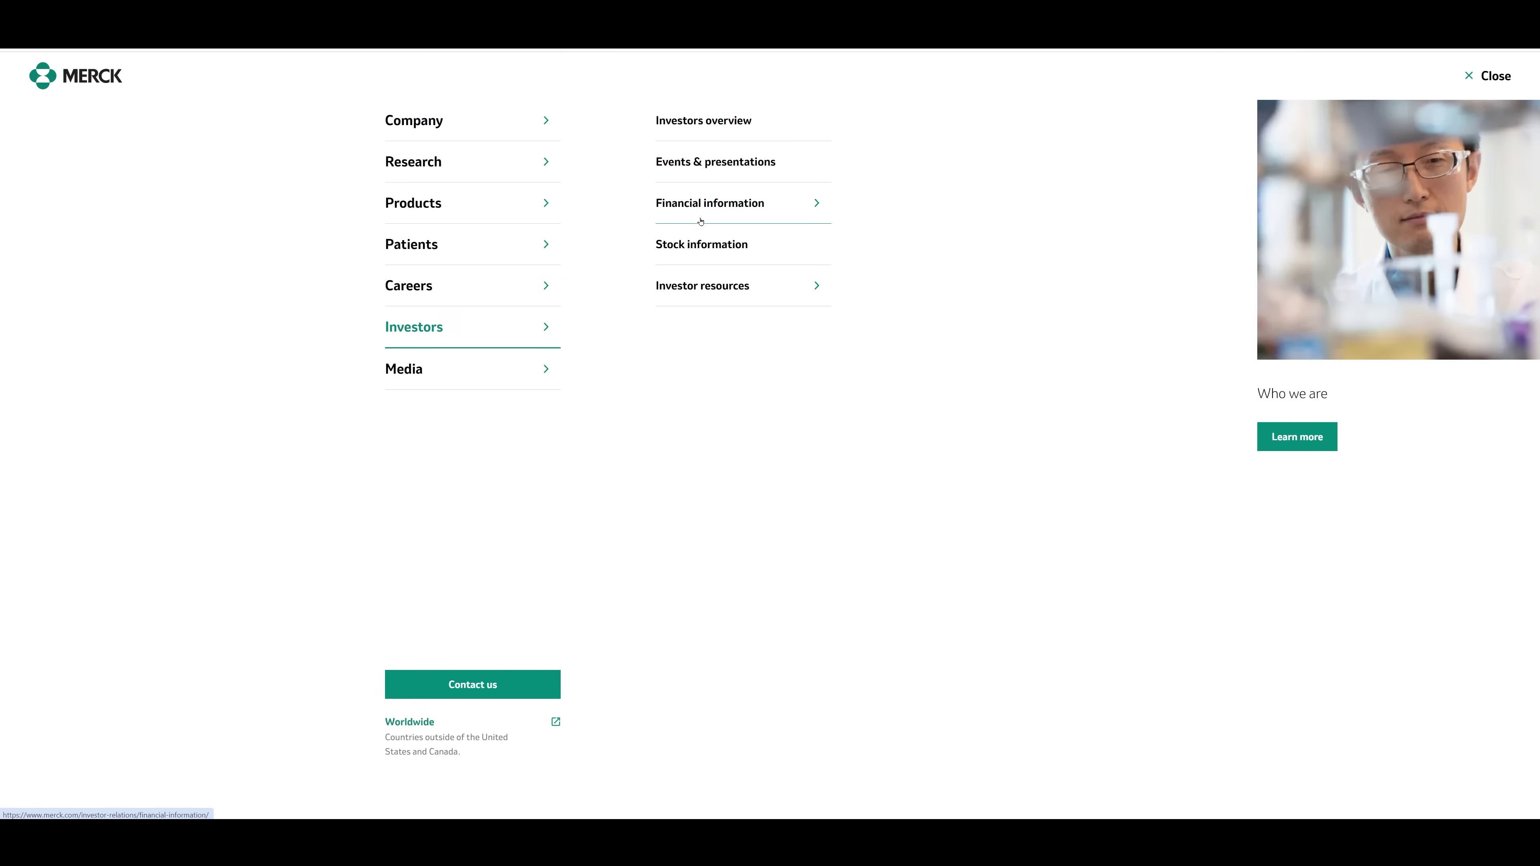
{"action": "left_click", "coordinate": [699, 167]}
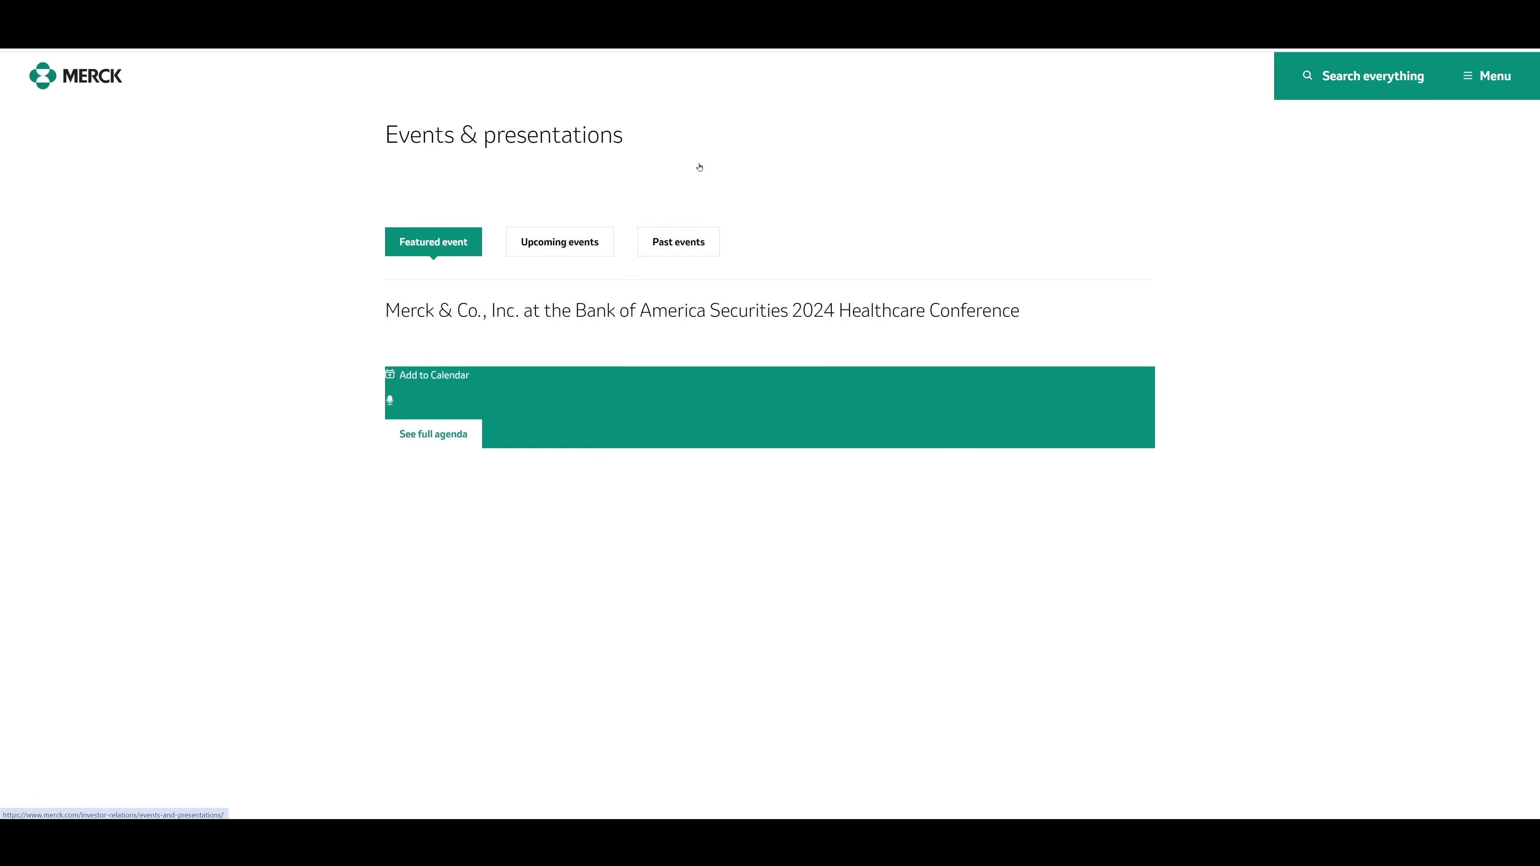
{"action": "scroll", "coordinate": [589, 445], "scroll_direction": "down", "scroll_amount": 10}
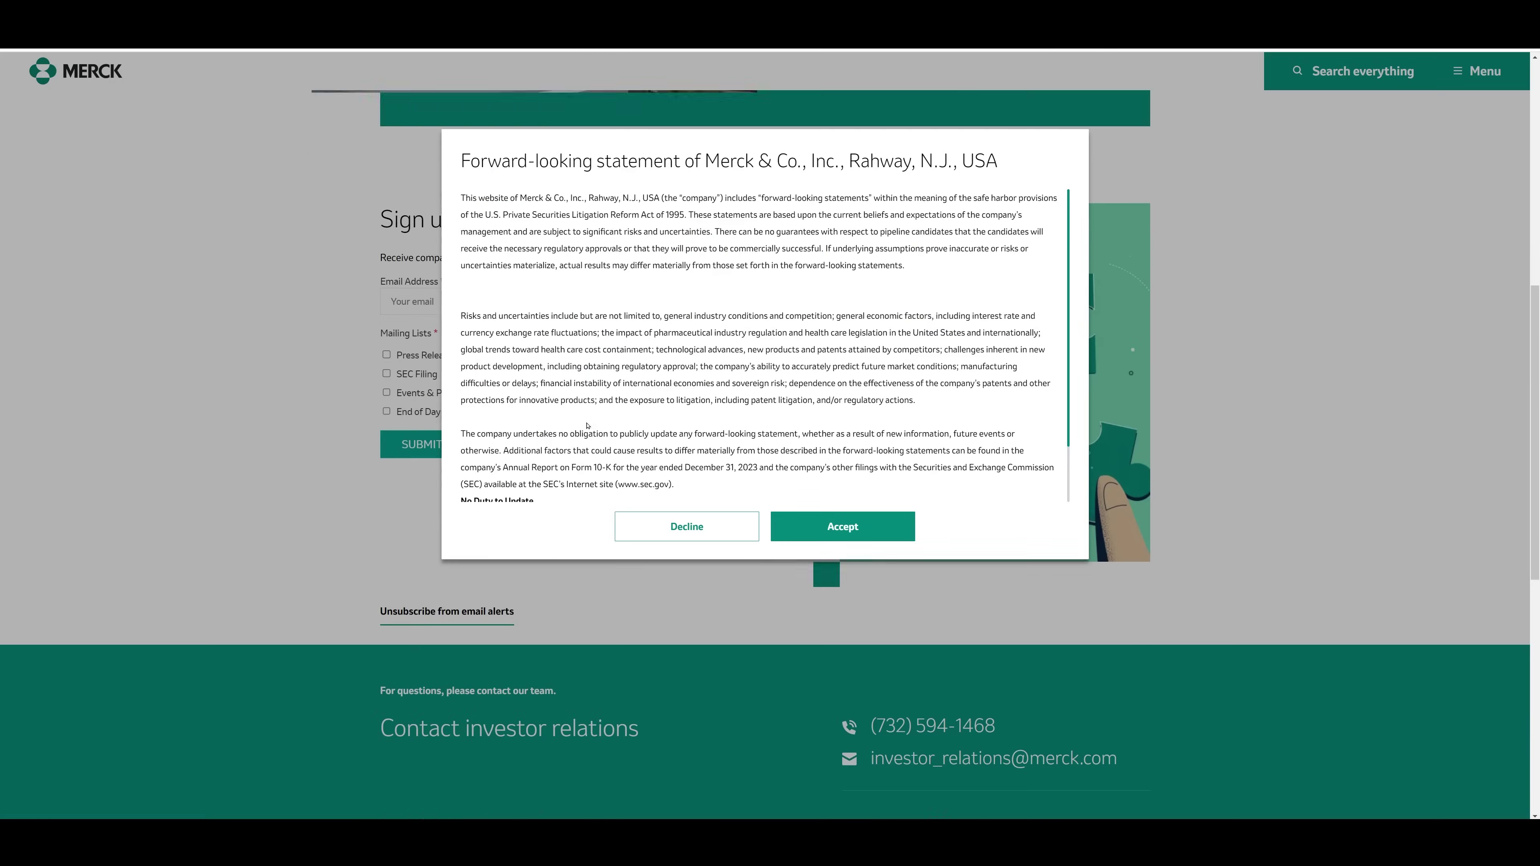
{"action": "left_click", "coordinate": [846, 523]}
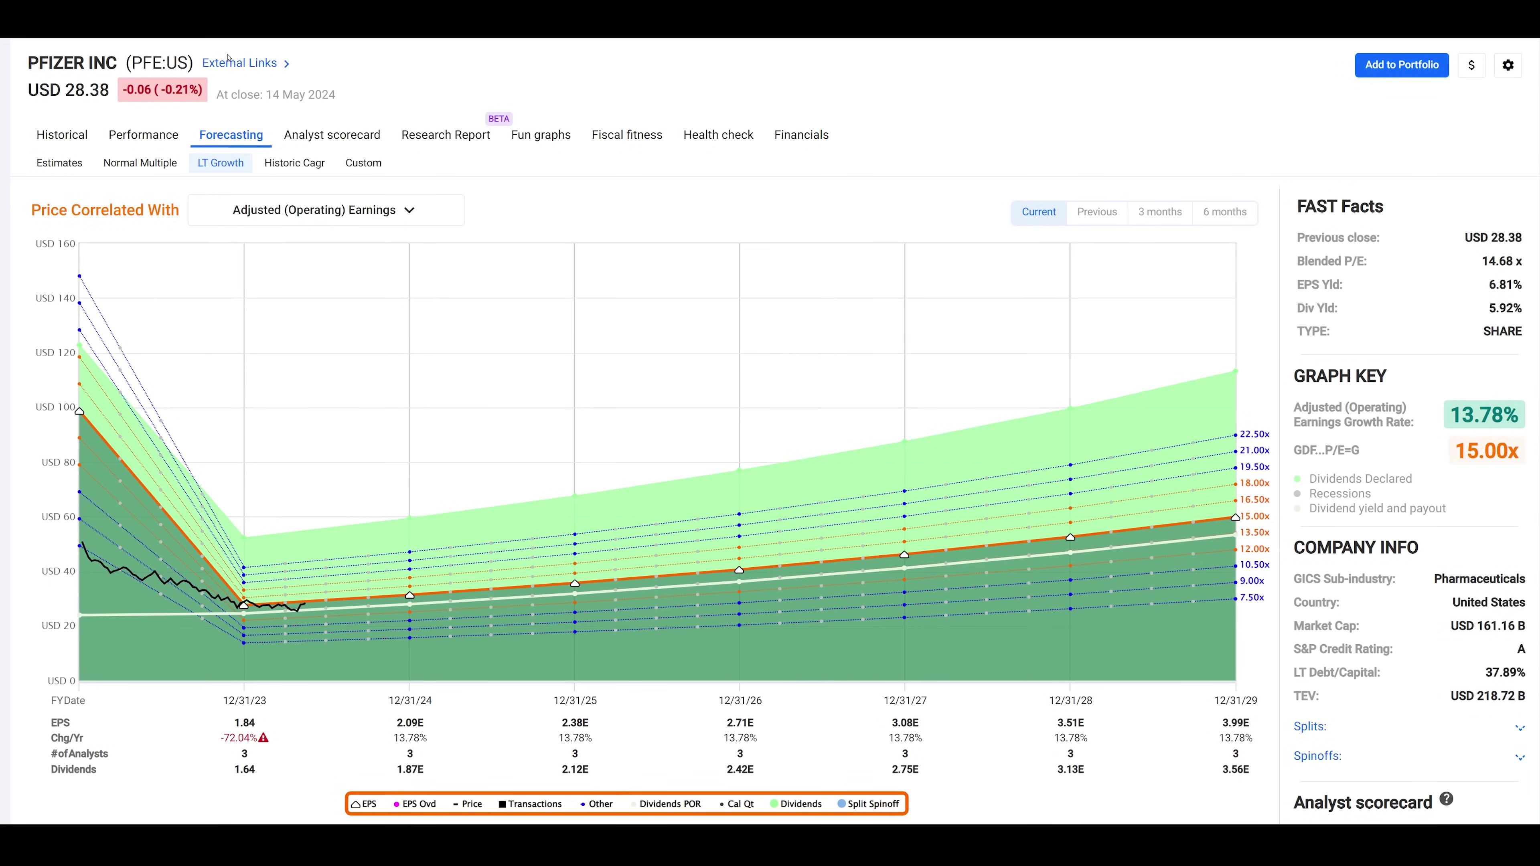
Open Pfizer's Morningstar quote page and review its price, fair value and key statistics
{"action": "left_click", "coordinate": [232, 66]}
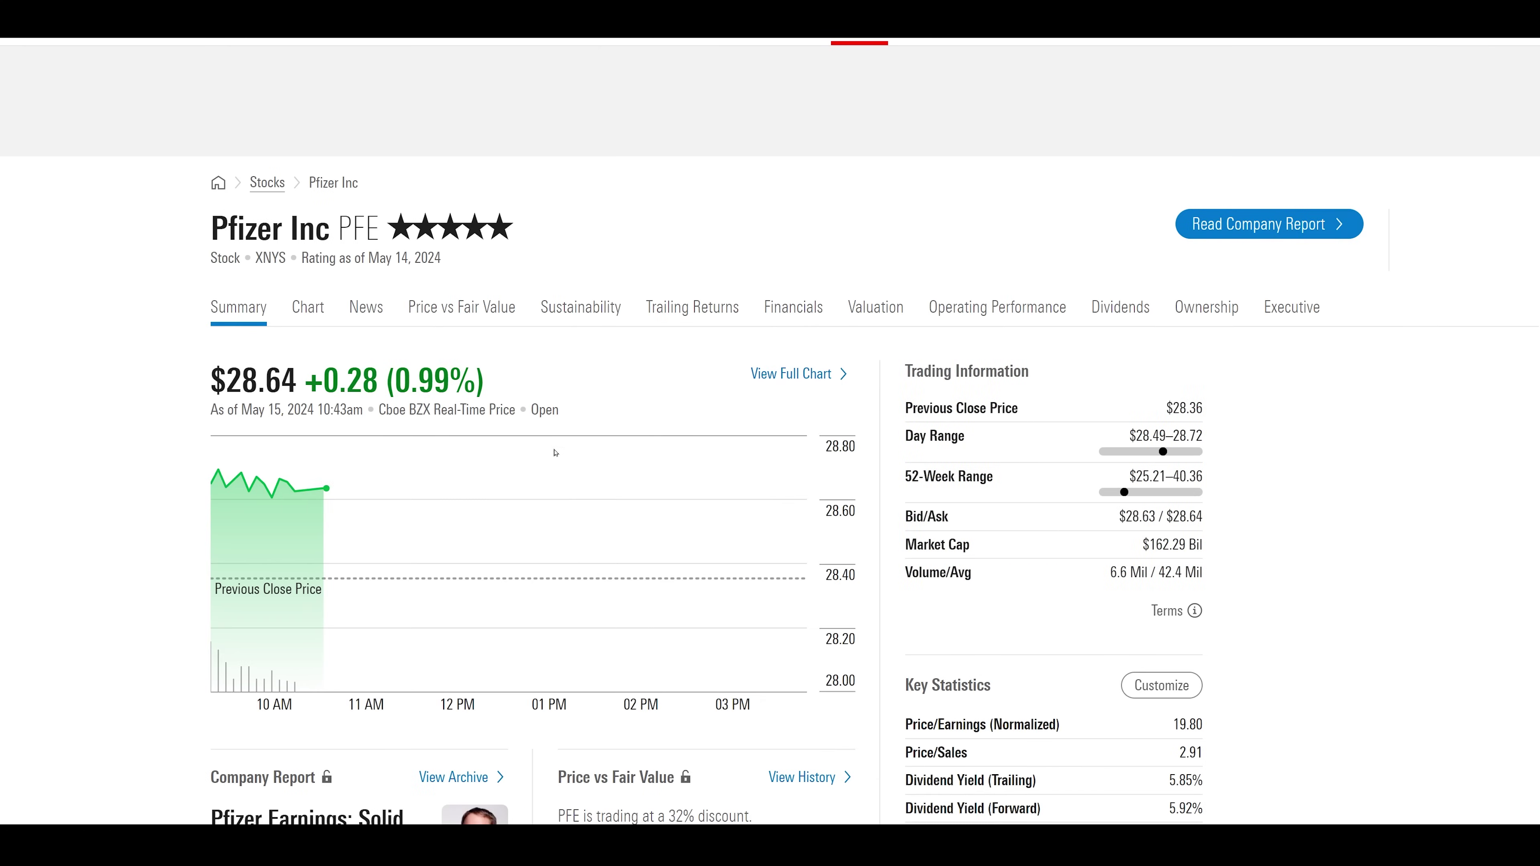
{"action": "scroll", "coordinate": [493, 342], "scroll_direction": "down", "scroll_amount": 1}
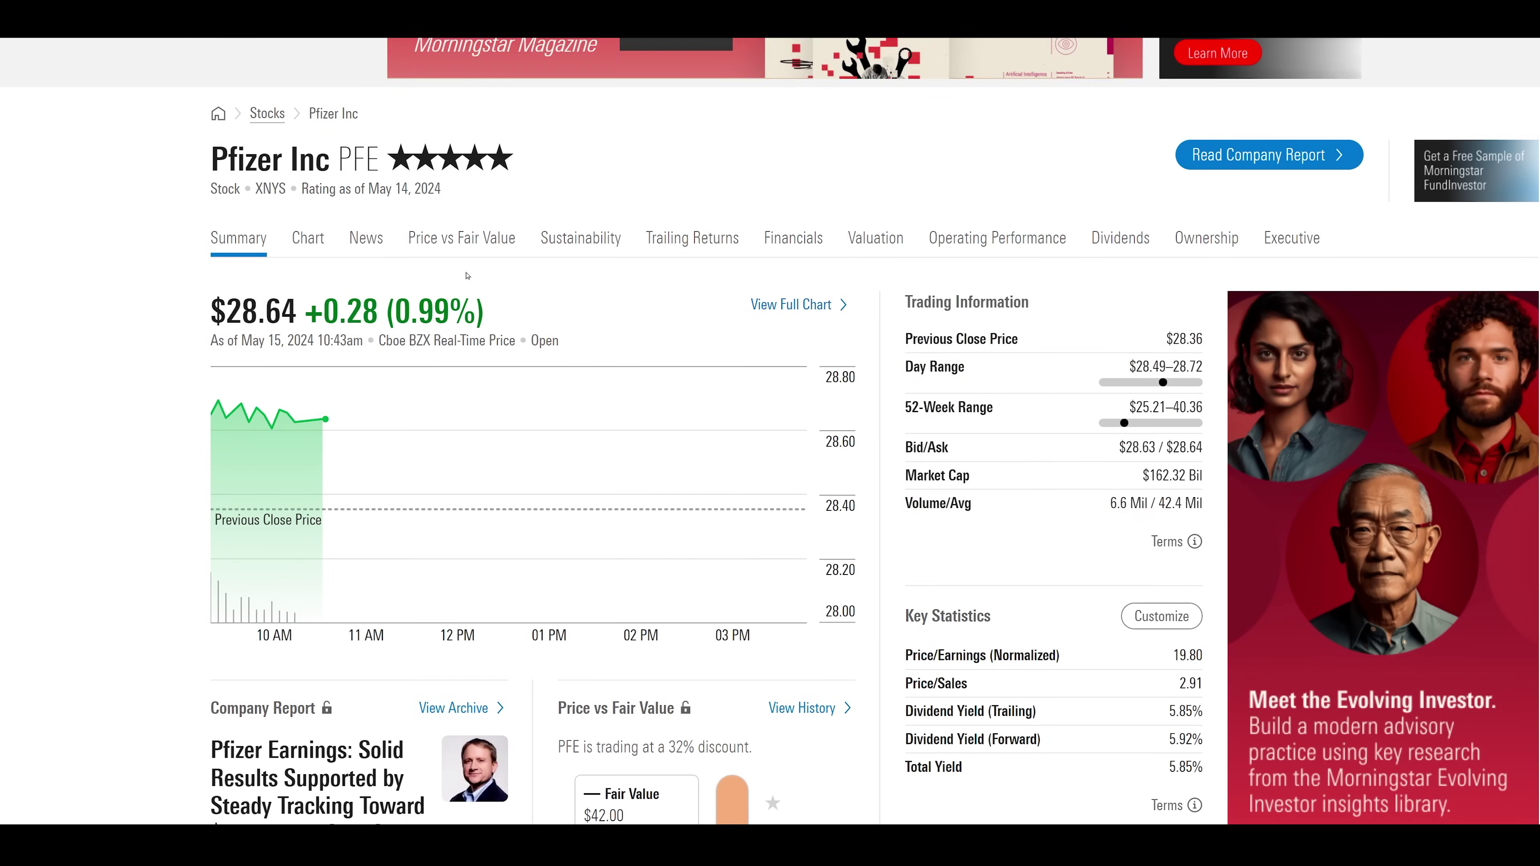
{"action": "scroll", "coordinate": [479, 299], "scroll_direction": "down", "scroll_amount": 2}
{"action": "scroll", "coordinate": [479, 300], "scroll_direction": "down", "scroll_amount": 4}
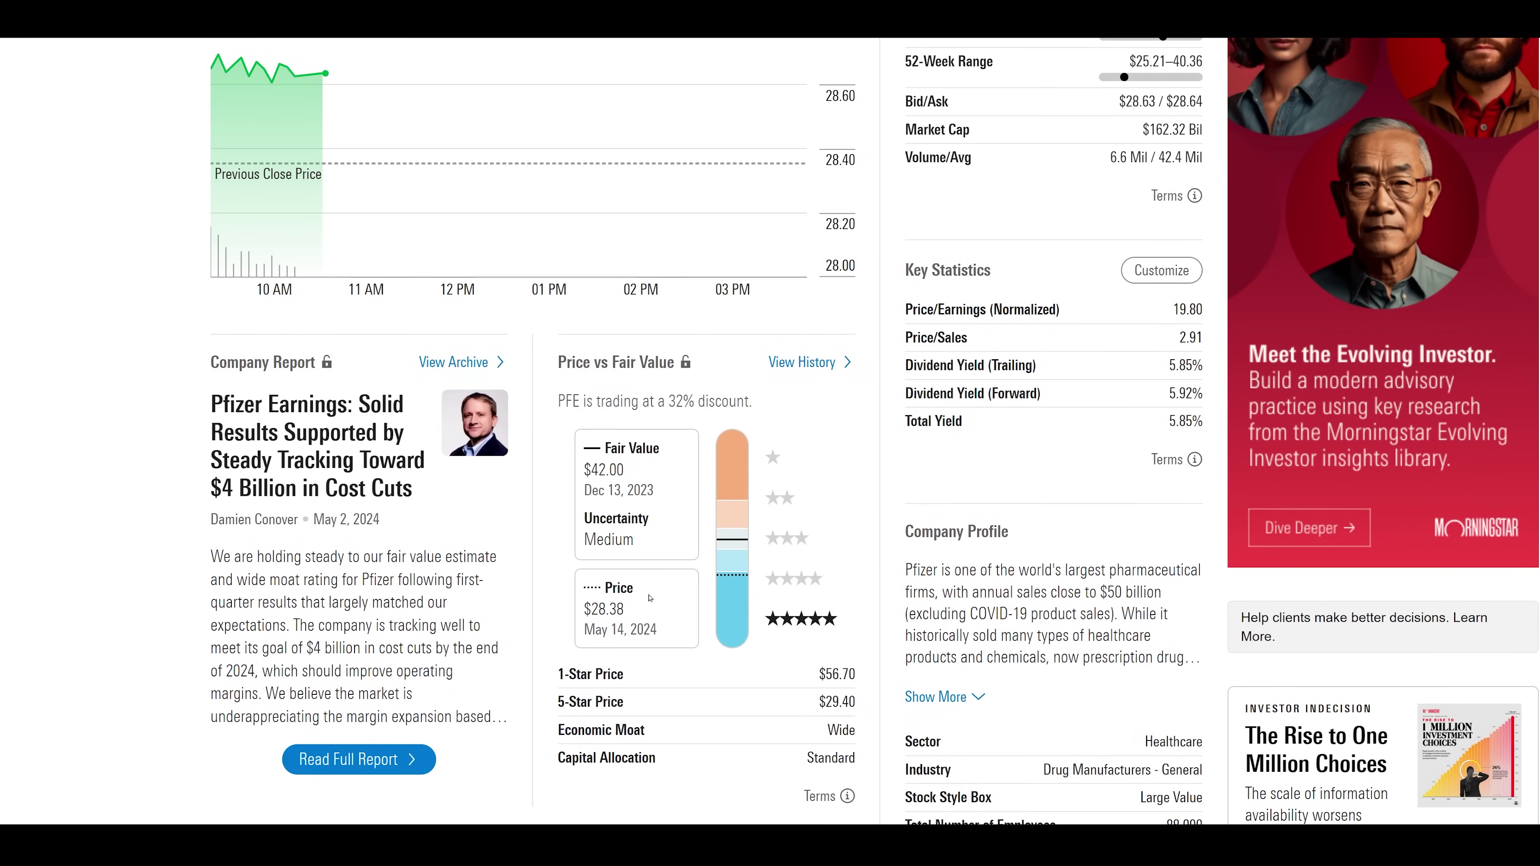
{"action": "scroll", "coordinate": [356, 196], "scroll_direction": "up", "scroll_amount": 6}
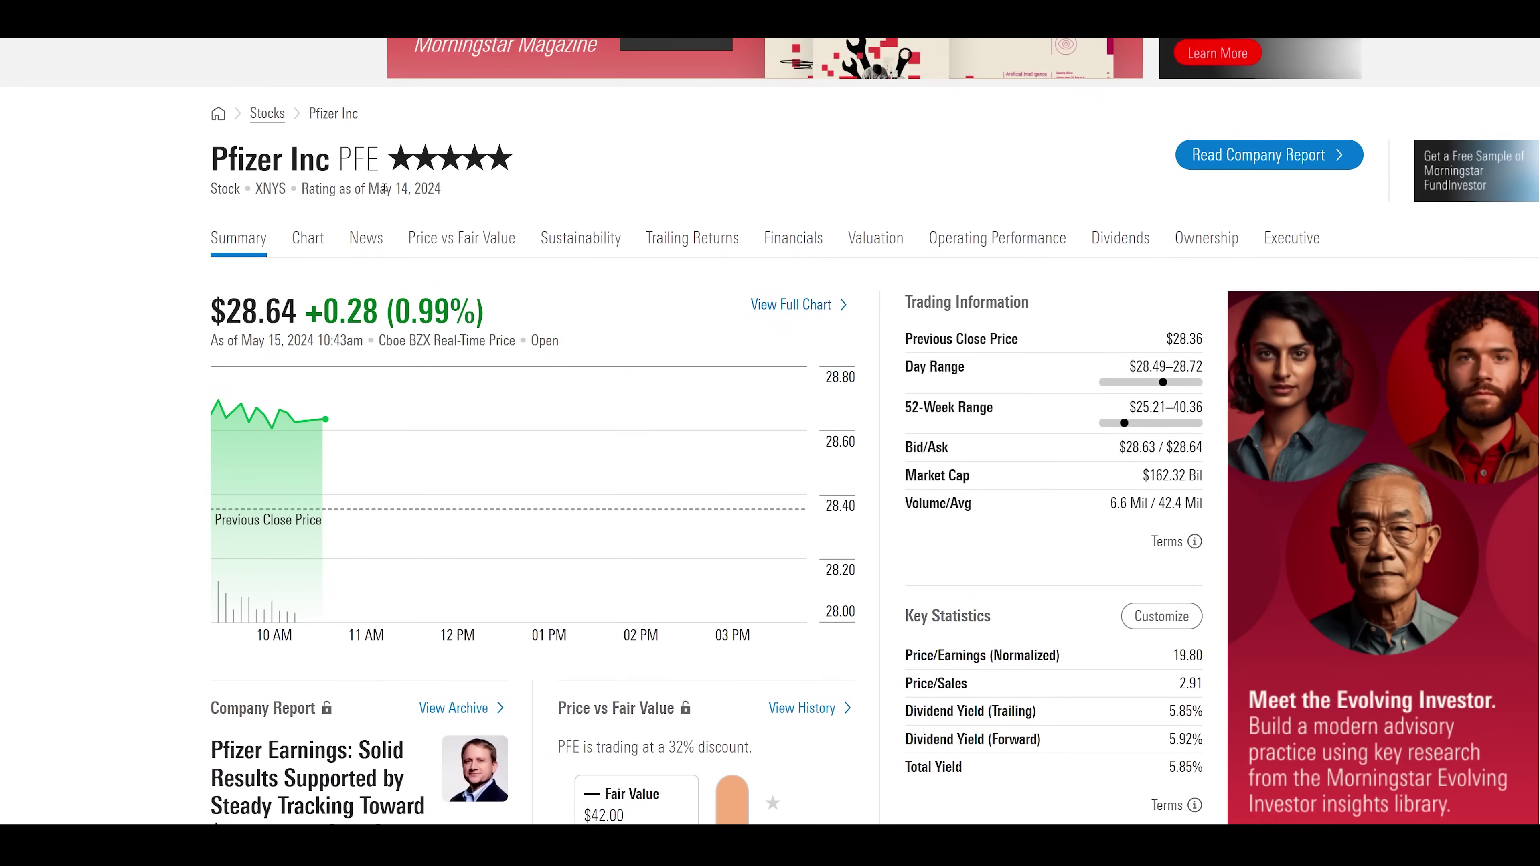
{"action": "scroll", "coordinate": [357, 196], "scroll_direction": "up", "scroll_amount": 1}
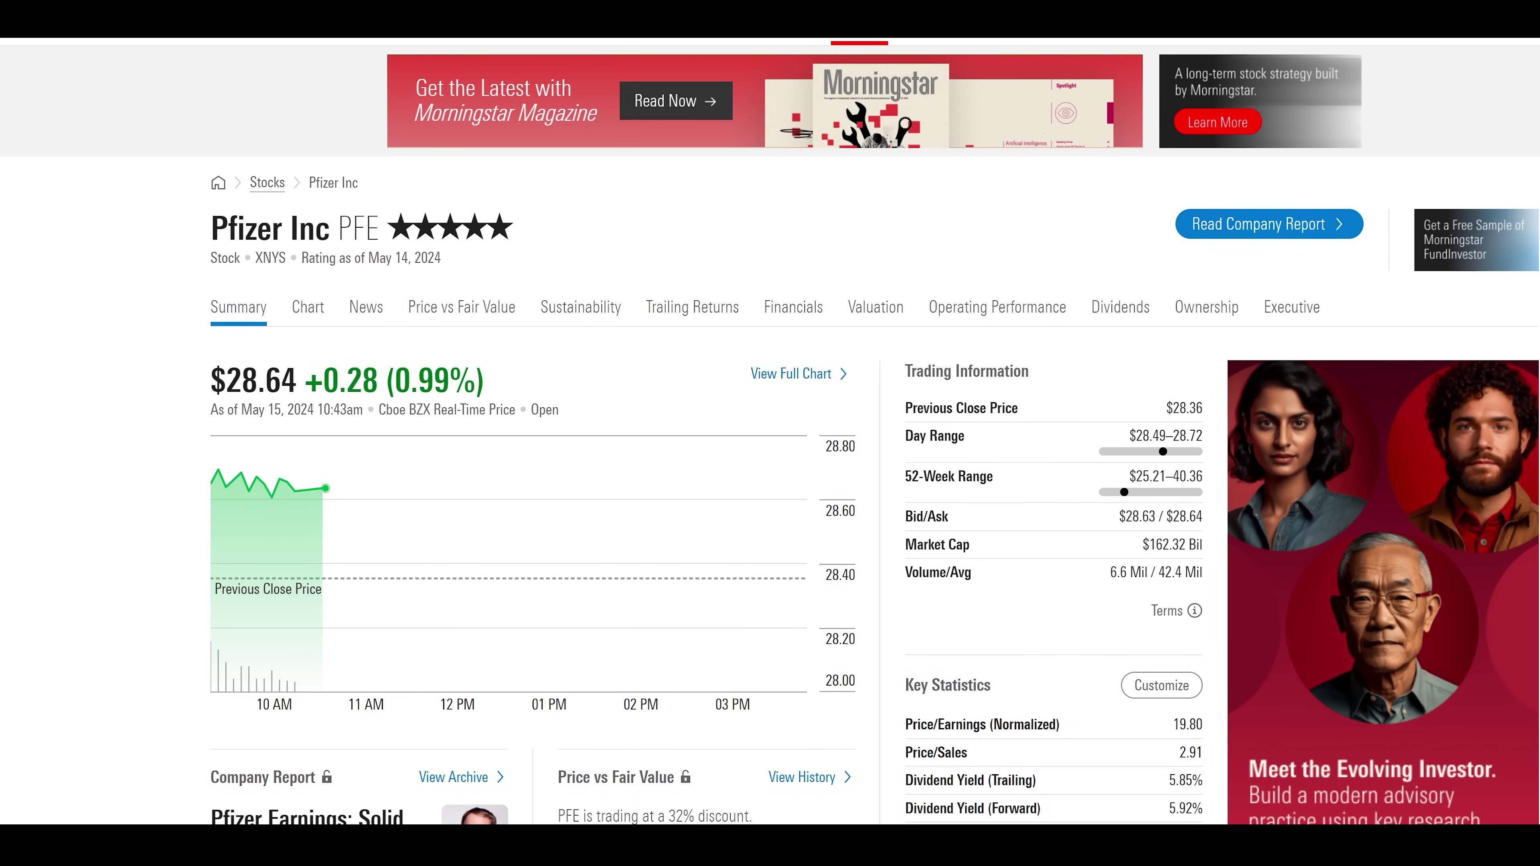
Search 'mrk' on Morningstar and review Merck & Co Inc's stock page and fair value
{"action": "type", "text": "mrk"}
{"action": "key", "text": "Return"}
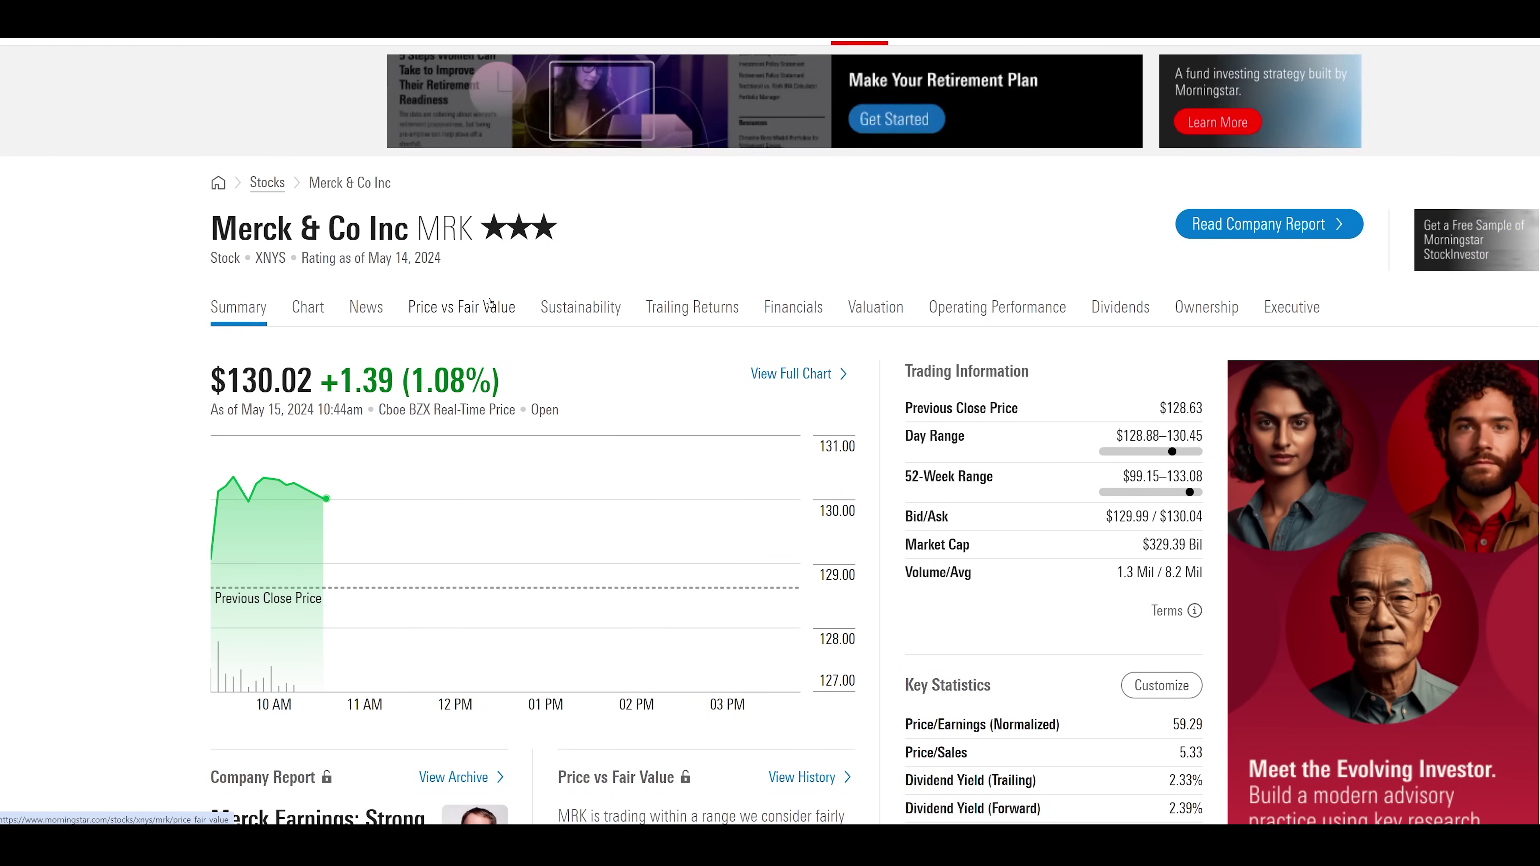
{"action": "scroll", "coordinate": [467, 334], "scroll_direction": "down", "scroll_amount": 5}
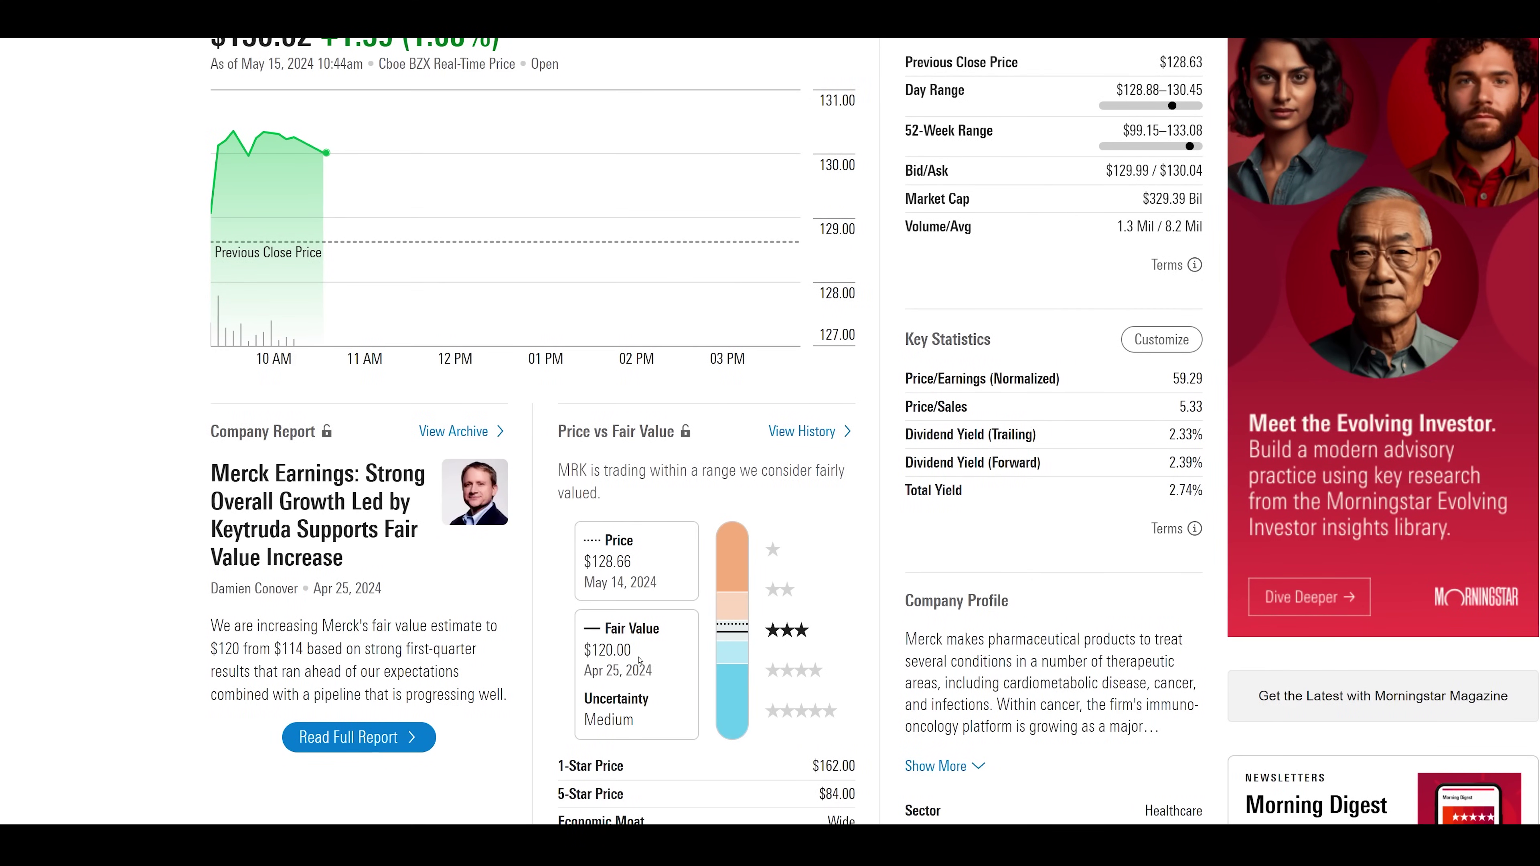
{"action": "scroll", "coordinate": [533, 492], "scroll_direction": "up", "scroll_amount": 5}
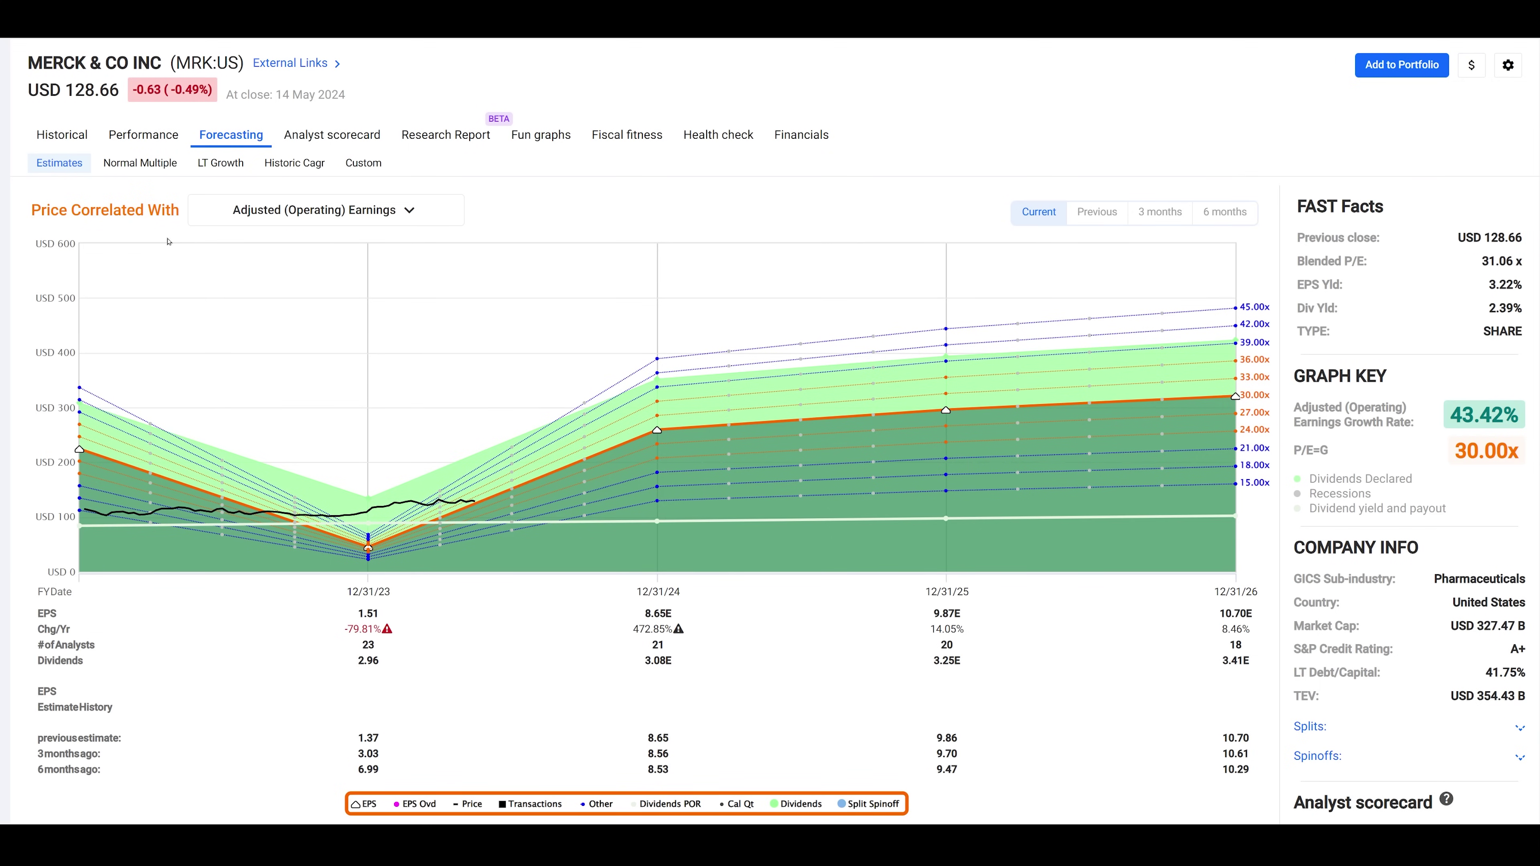
Show Merck's historical chart with price correlated to Operating Cash Flow (OCF,FFO)
{"action": "left_click", "coordinate": [60, 135]}
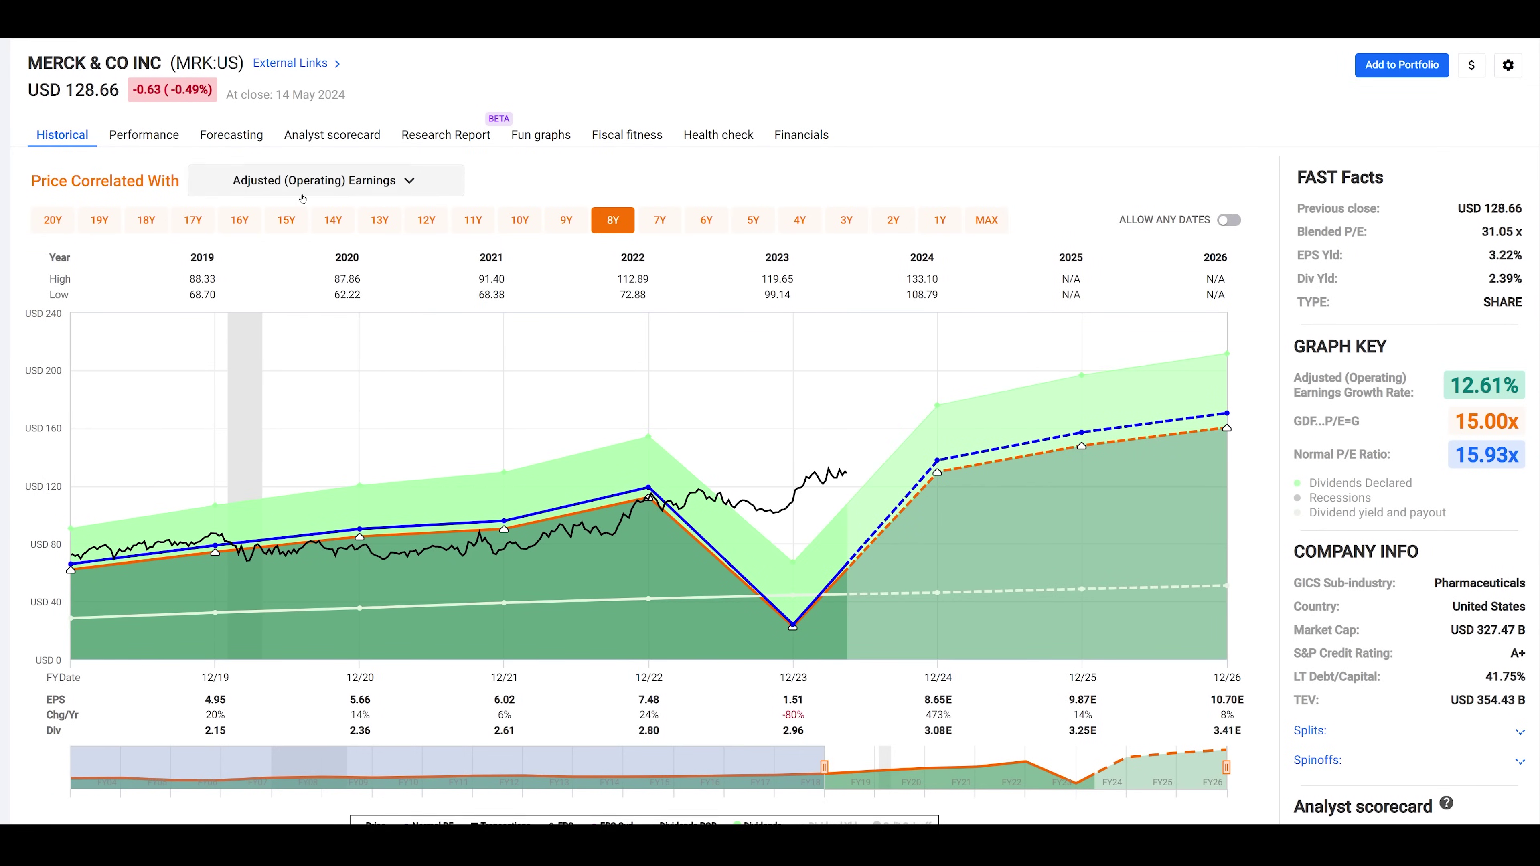
{"action": "left_click", "coordinate": [413, 180]}
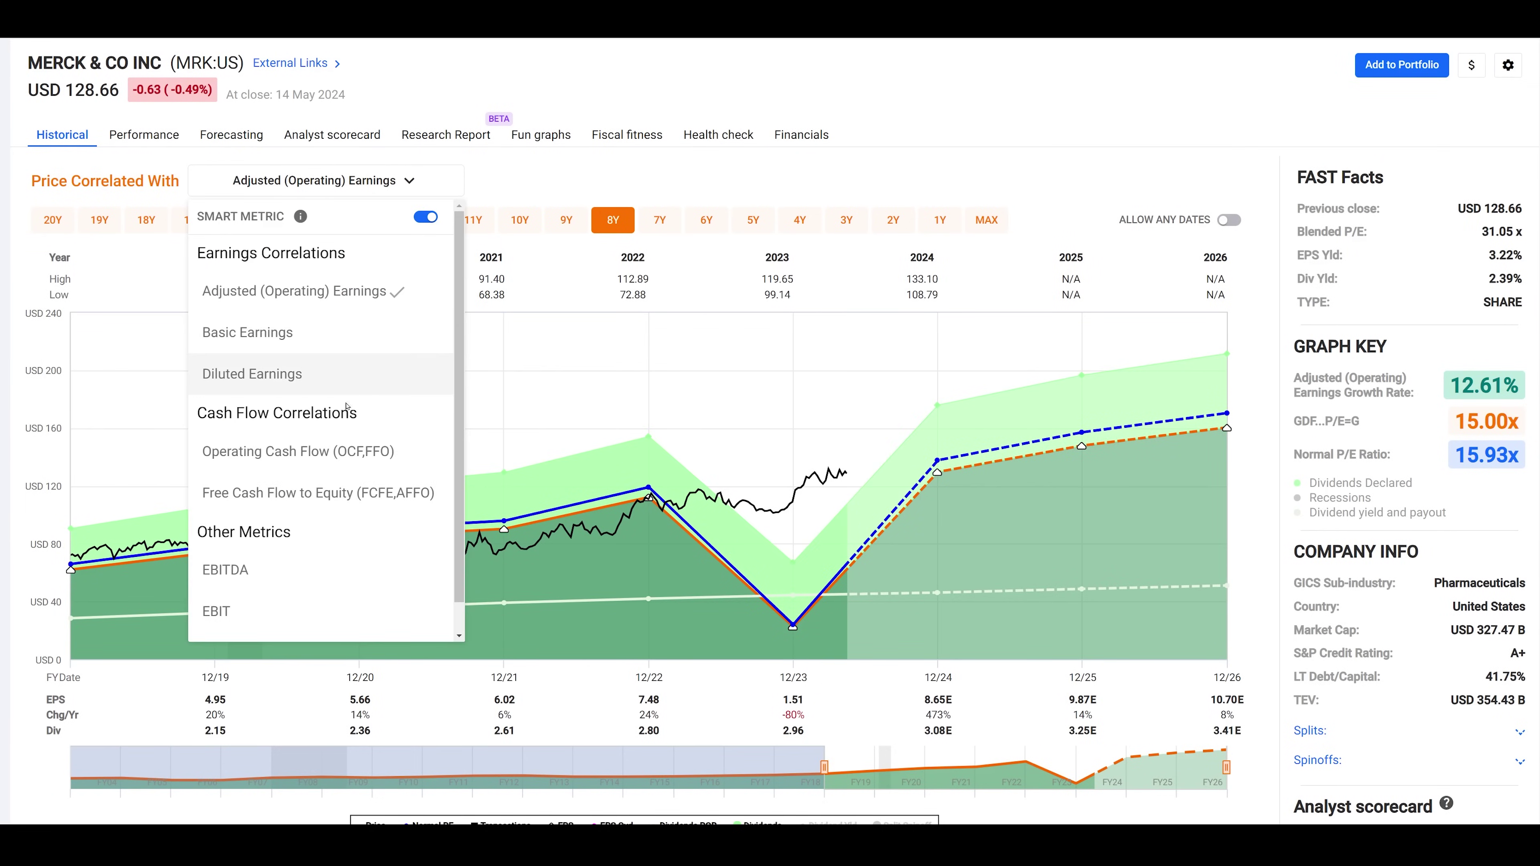
{"action": "left_click", "coordinate": [295, 452]}
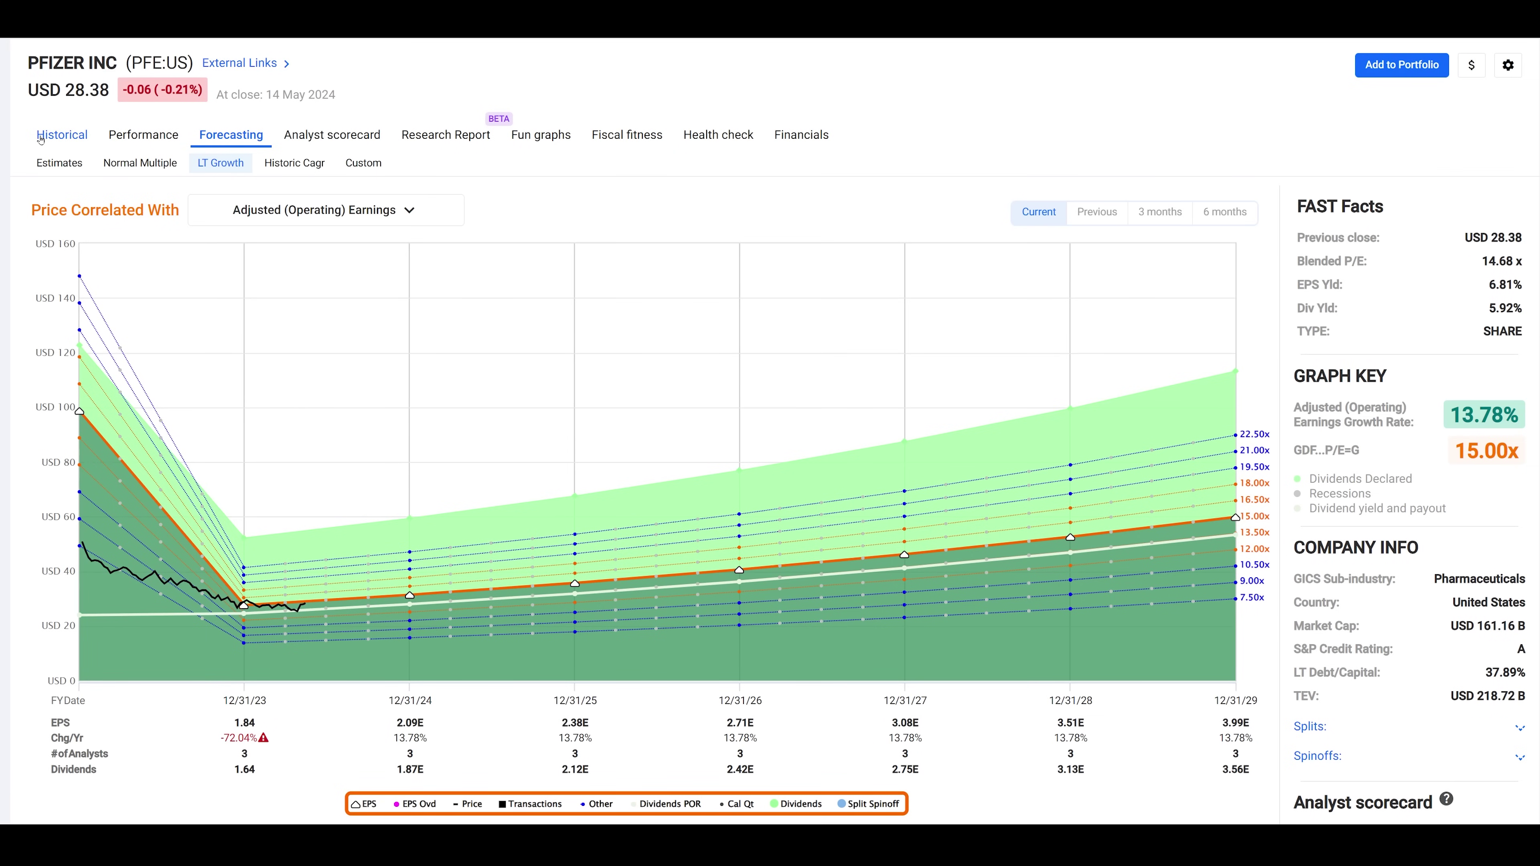
Correlate Pfizer's historical price with Operating Cash Flow, showing 3.56% OCF growth and 12.43x P/OCF
{"action": "left_click", "coordinate": [40, 139]}
{"action": "left_click", "coordinate": [409, 181]}
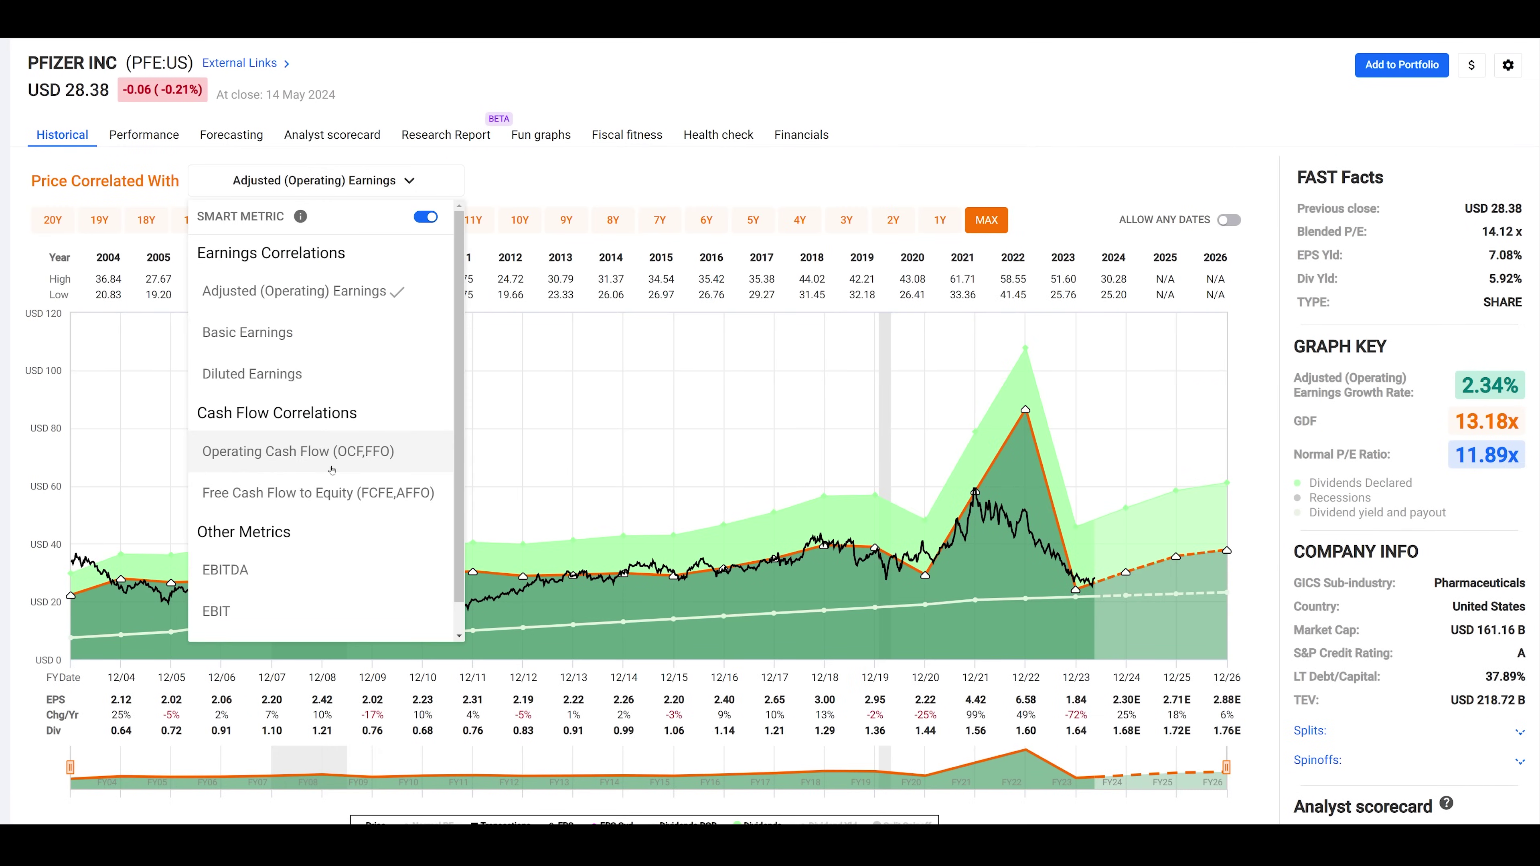
{"action": "left_click", "coordinate": [283, 463]}
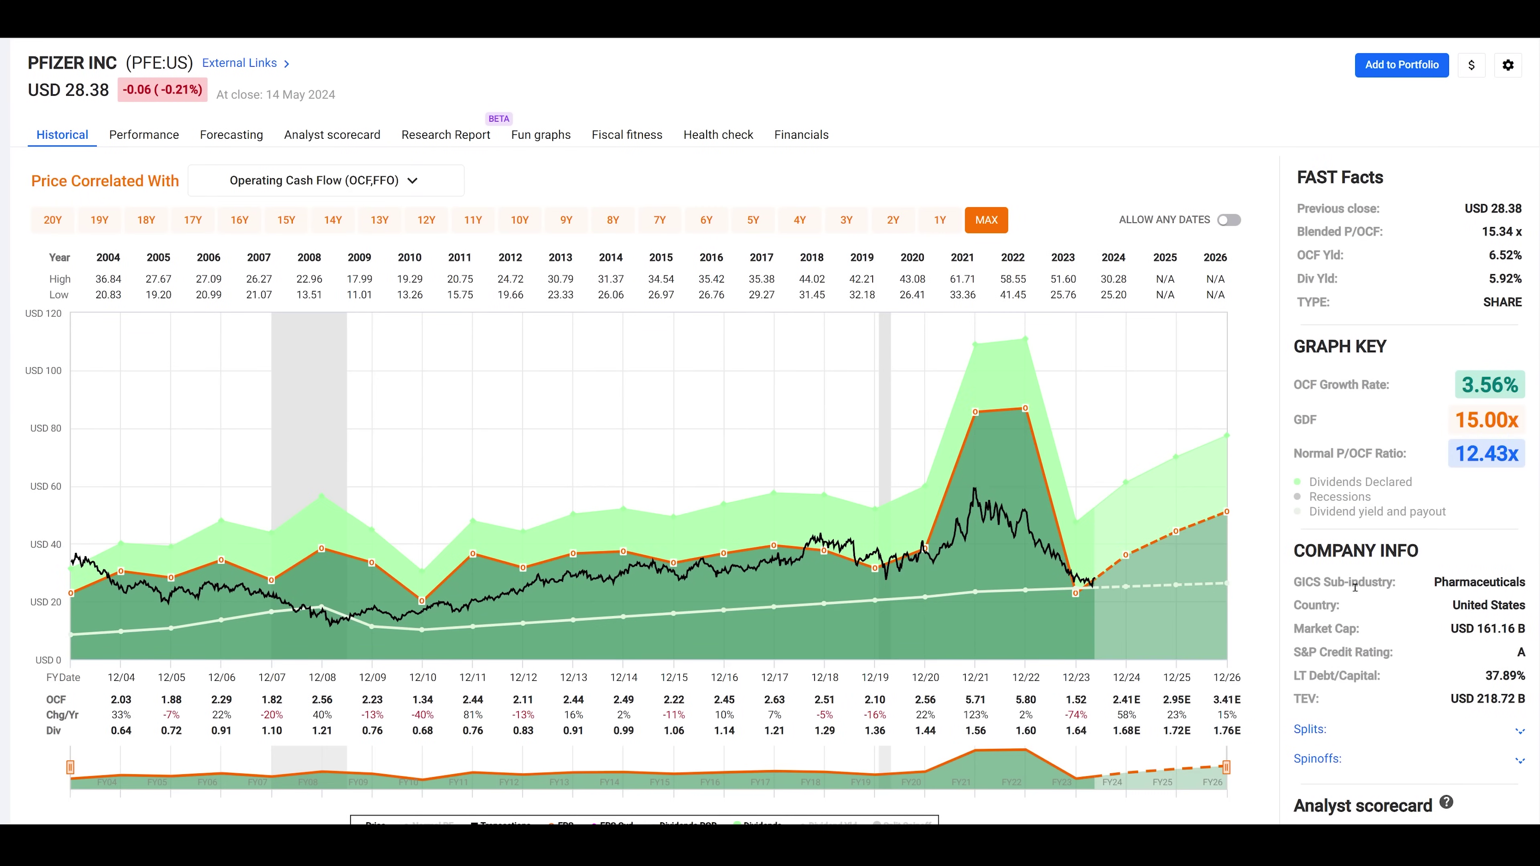
{"action": "mouse_move", "coordinate": [1075, 576]}
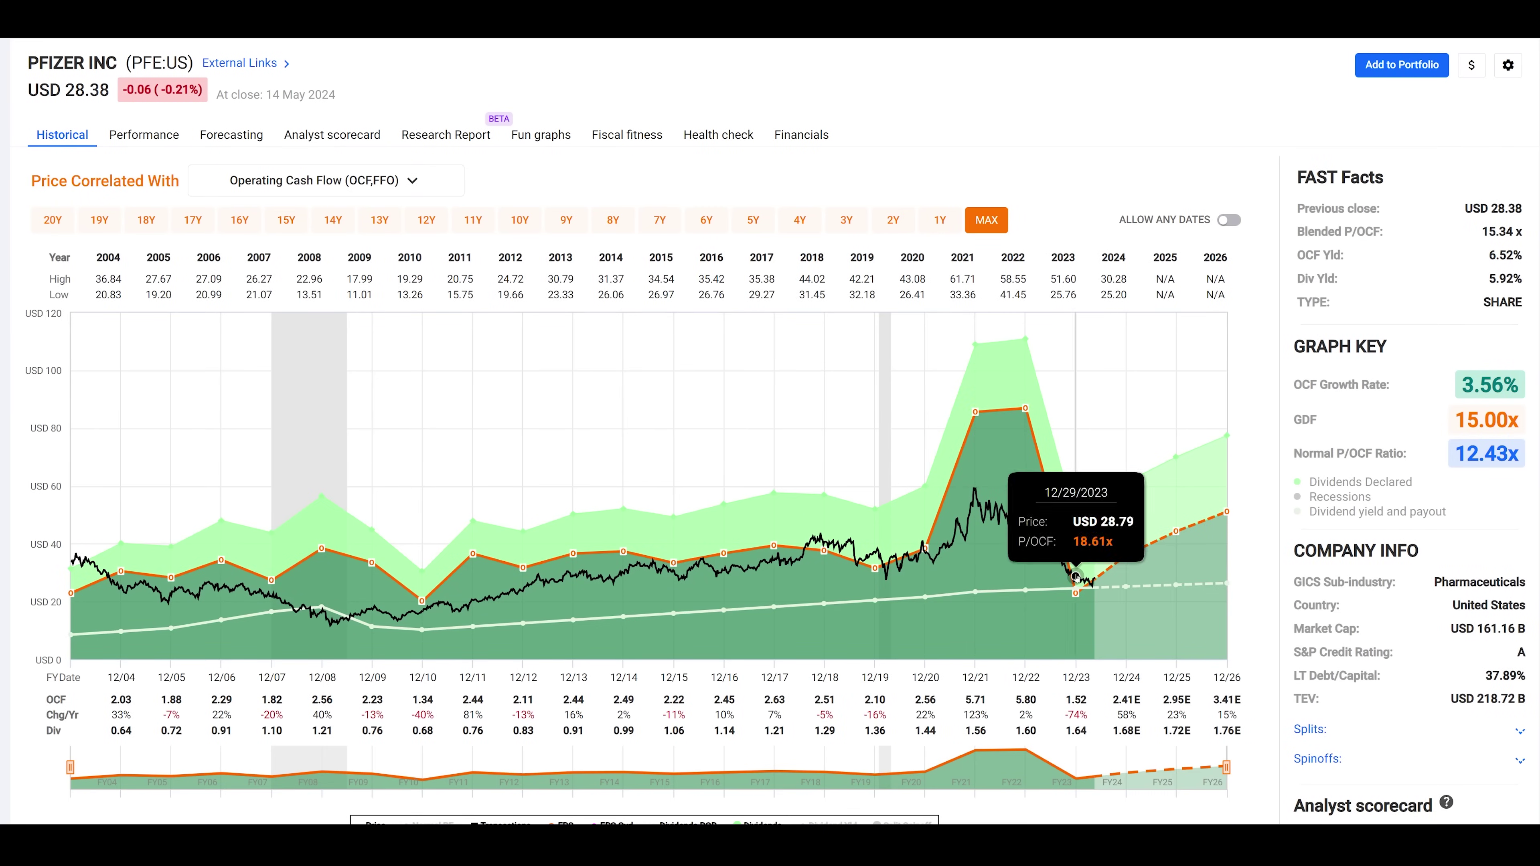